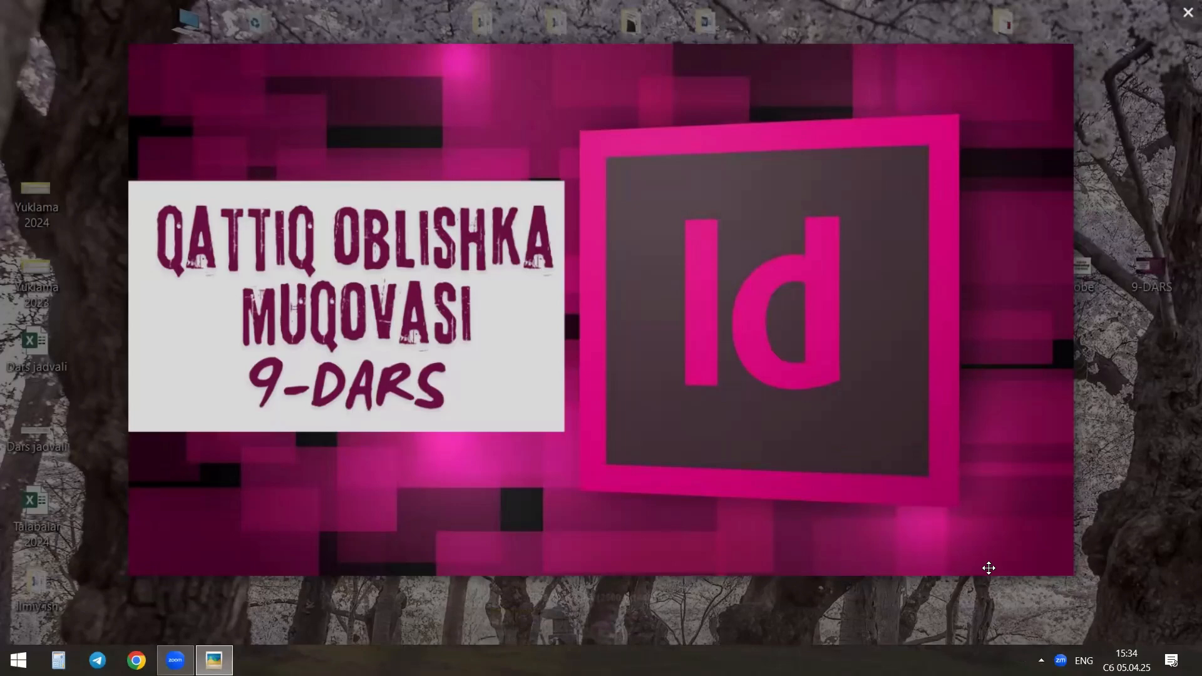
Step: Close the lesson title image and minimize the Word document with the lesson notes
click(1189, 10)
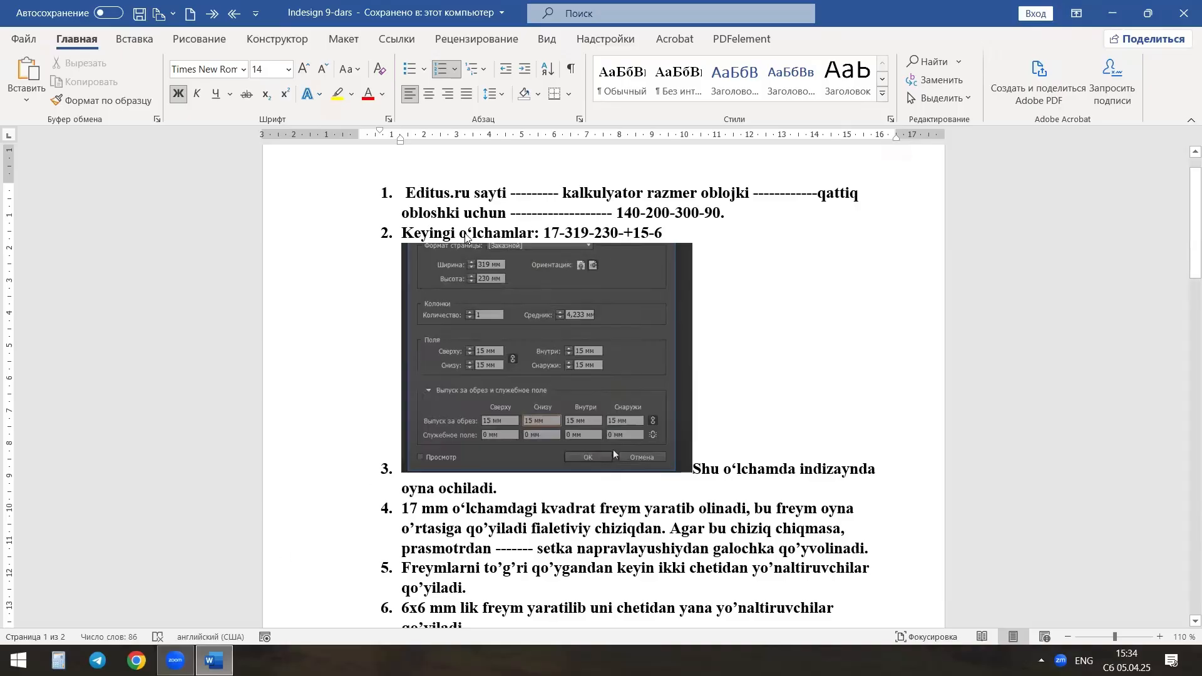
click(1112, 12)
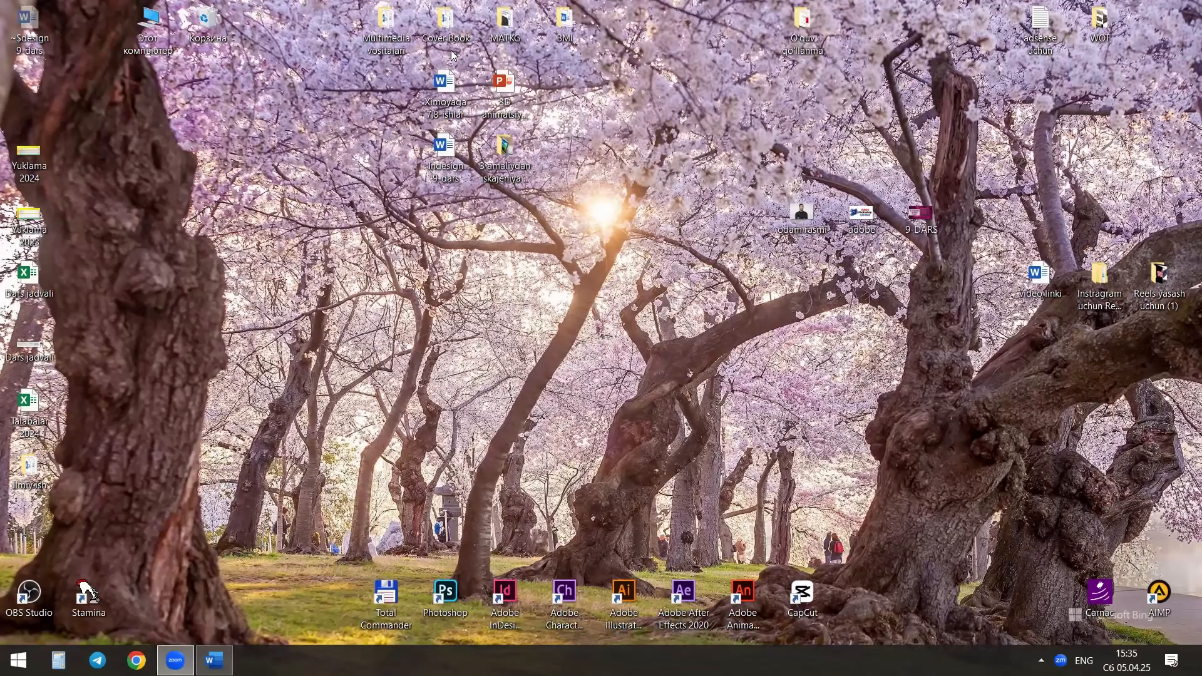
Step: Try to open the site eitus.ru in Chrome
click(269, 57)
text(eitus)
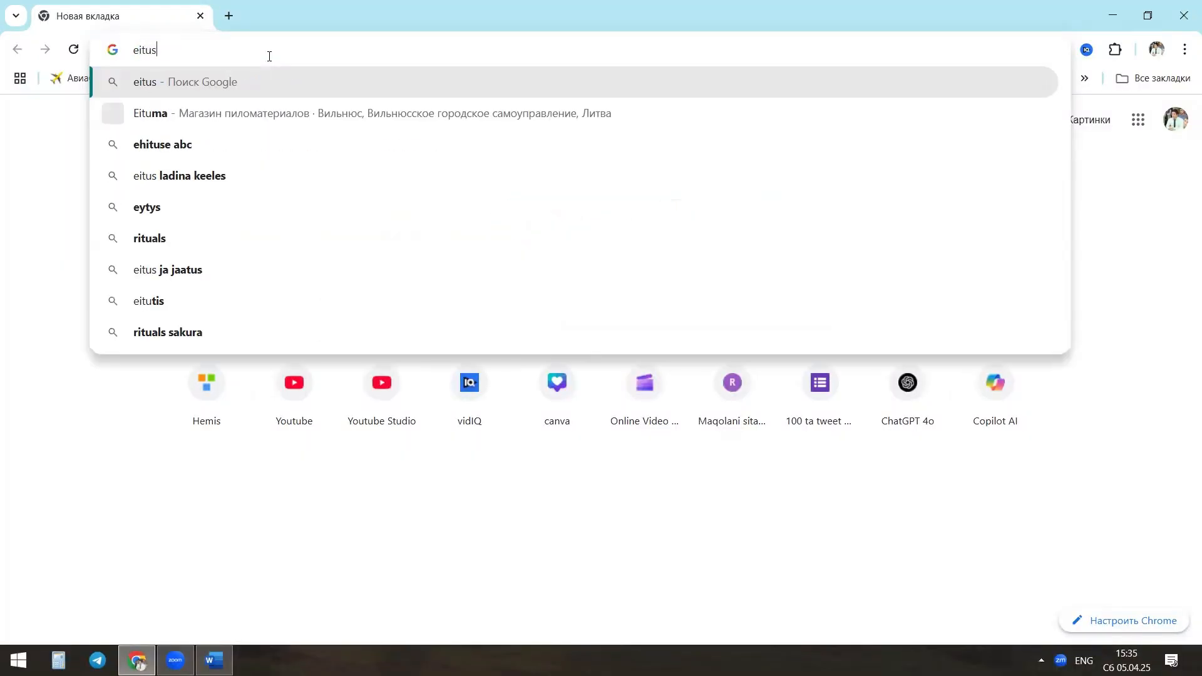
text(.ru)
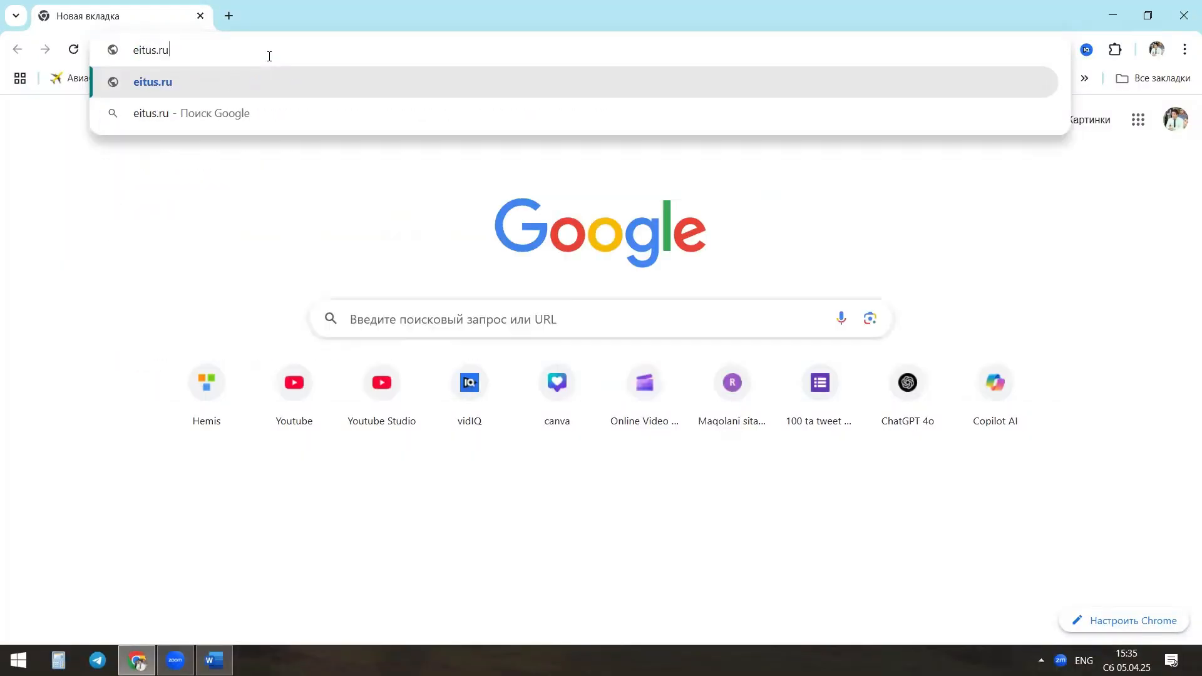
key(Return)
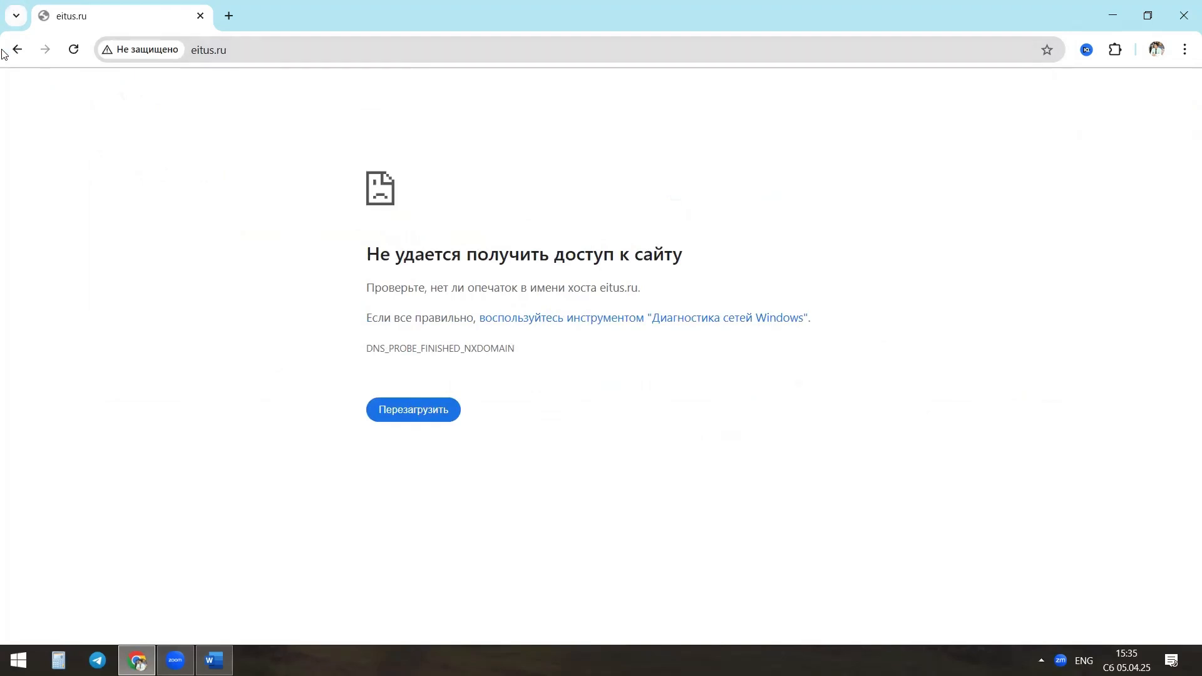
click(5, 57)
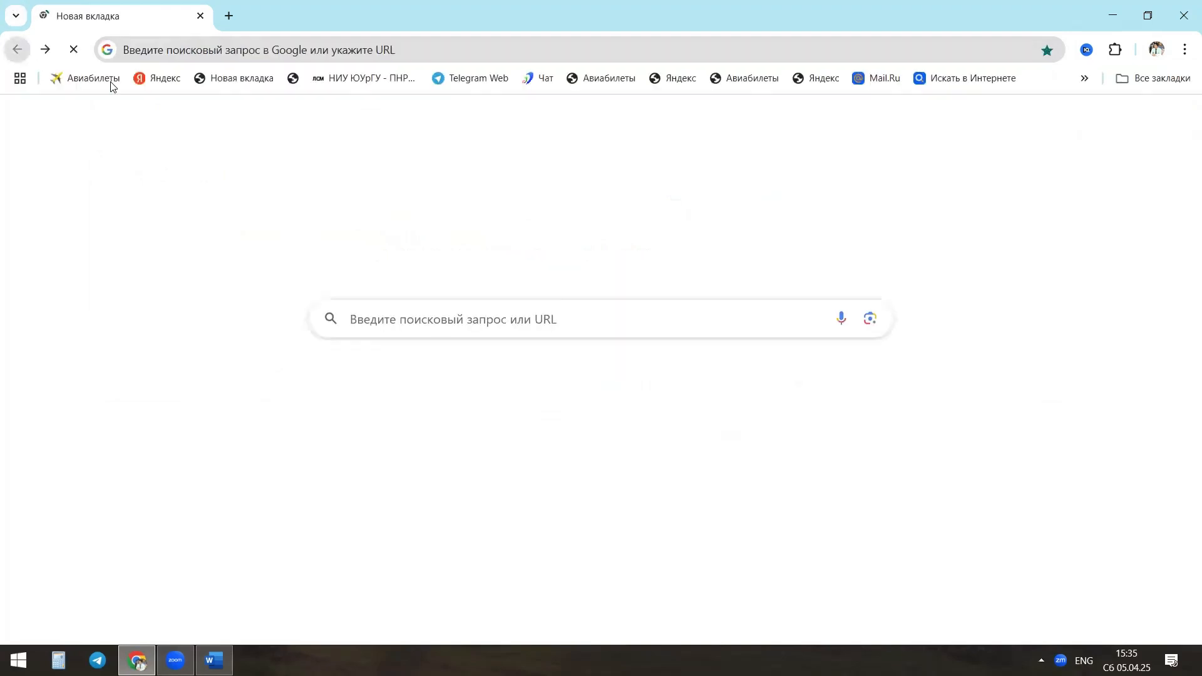
Step: Open the publisher website editus.ru
click(225, 44)
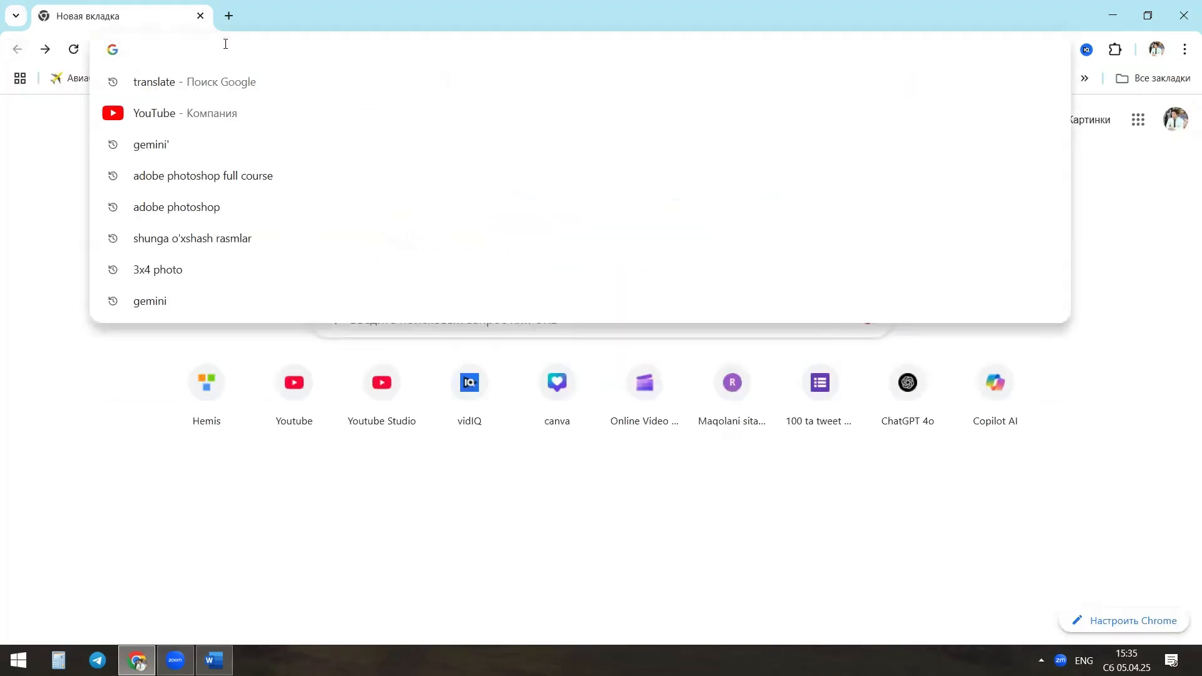
text(editus.ru)
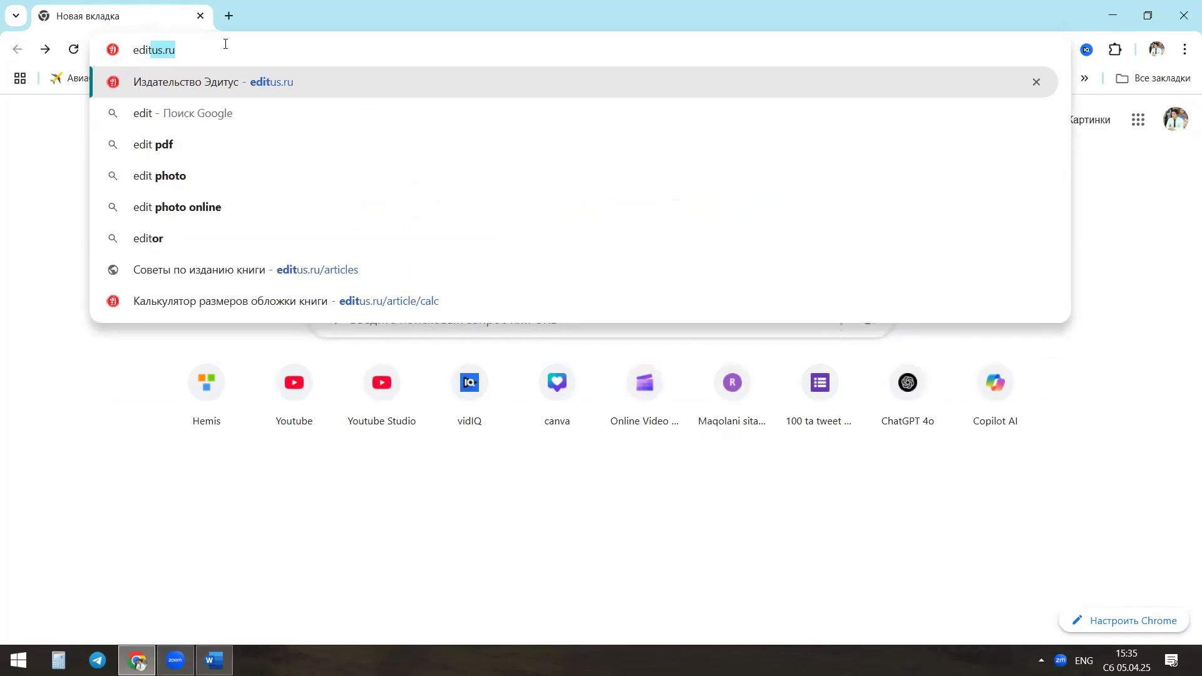
key(Return)
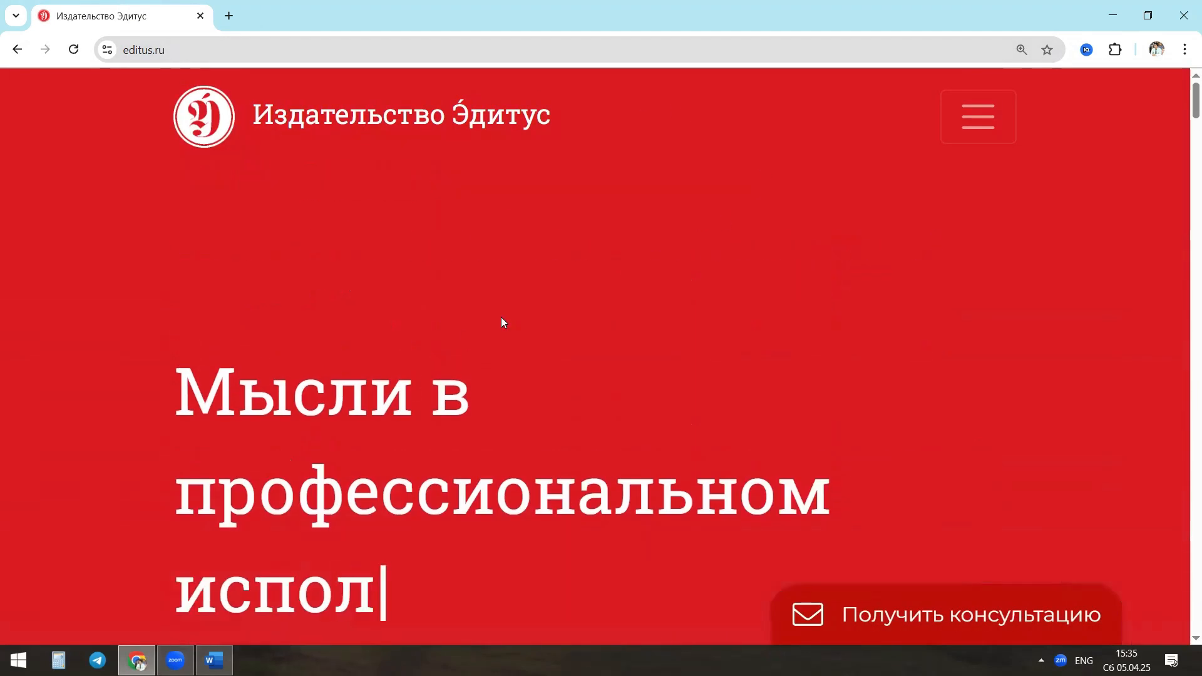
Step: Find the advice section on the Editus home page and go to its Academy articles
scroll(502, 323, down, 9)
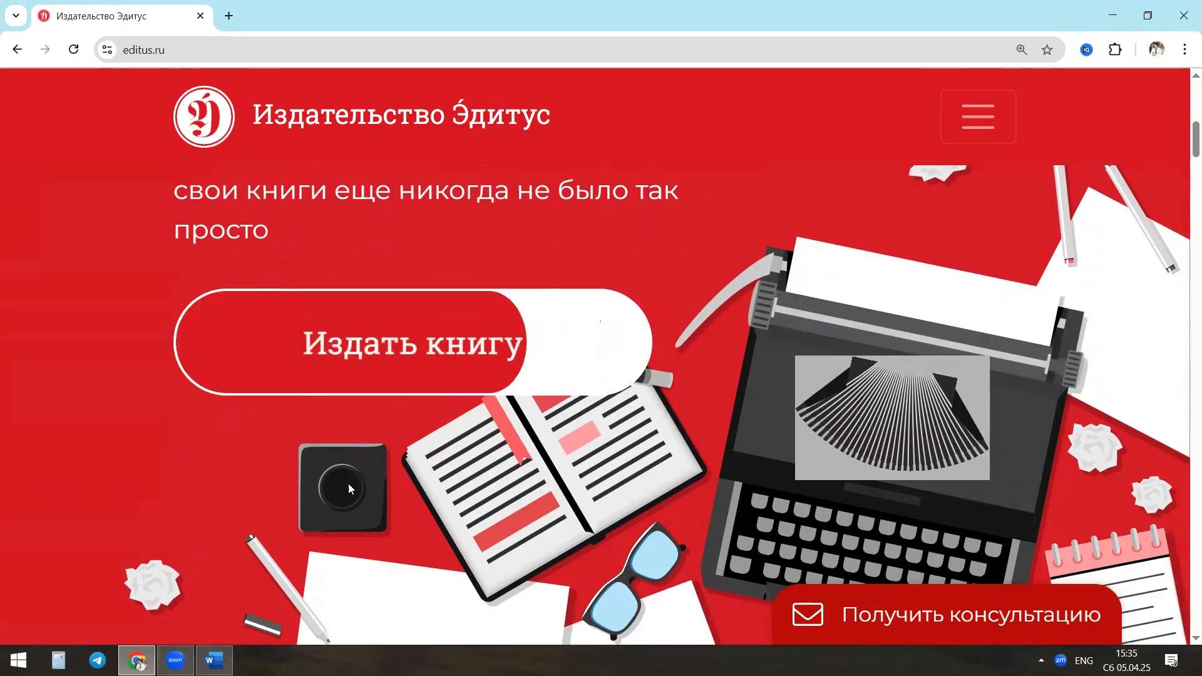
scroll(581, 432, up, 5)
scroll(636, 405, down, 3)
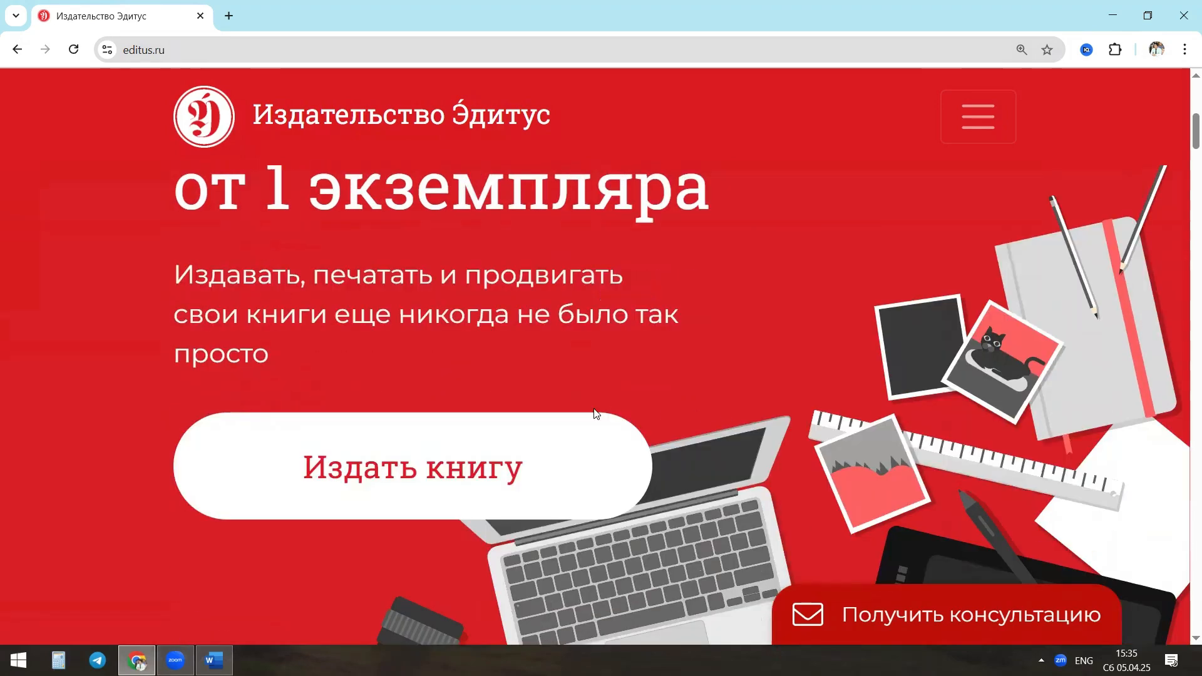
scroll(596, 414, down, 6)
scroll(473, 421, down, 5)
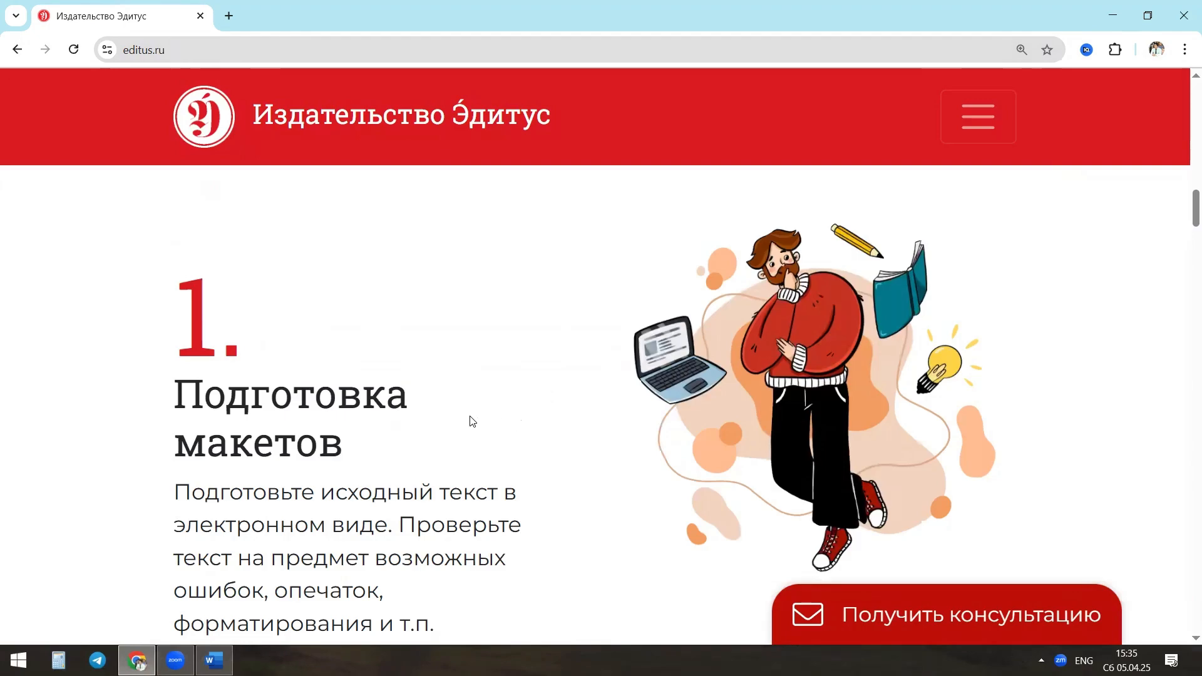
scroll(473, 421, down, 18)
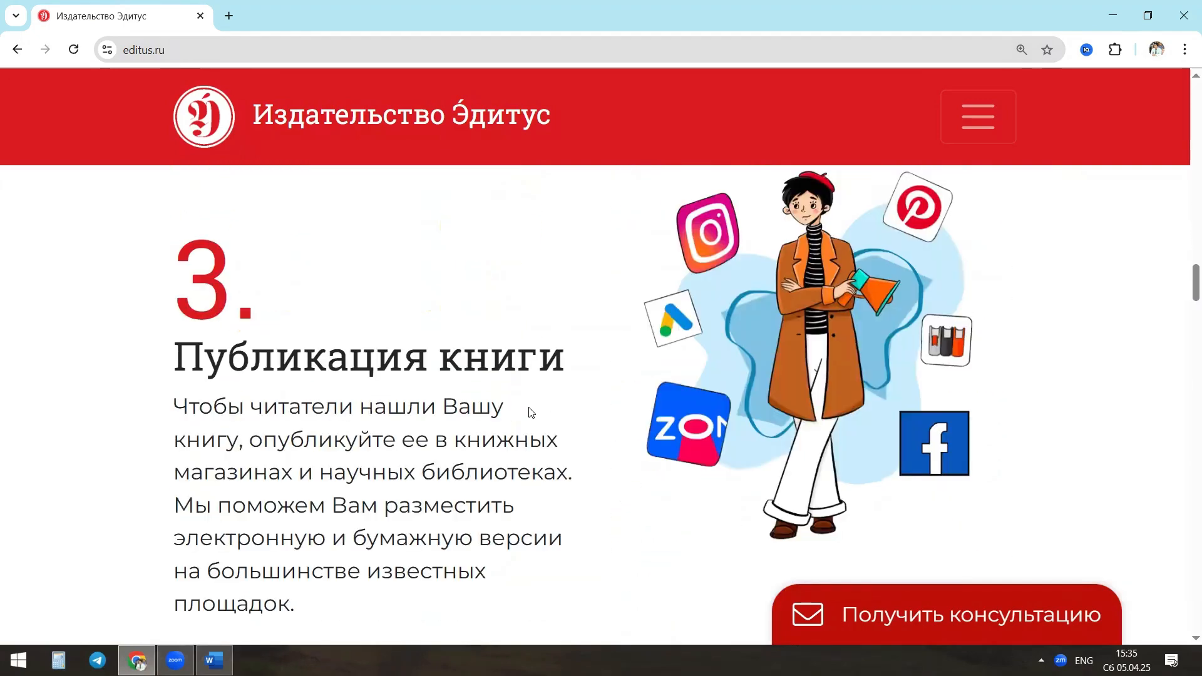
scroll(520, 438, down, 5)
scroll(530, 446, down, 5)
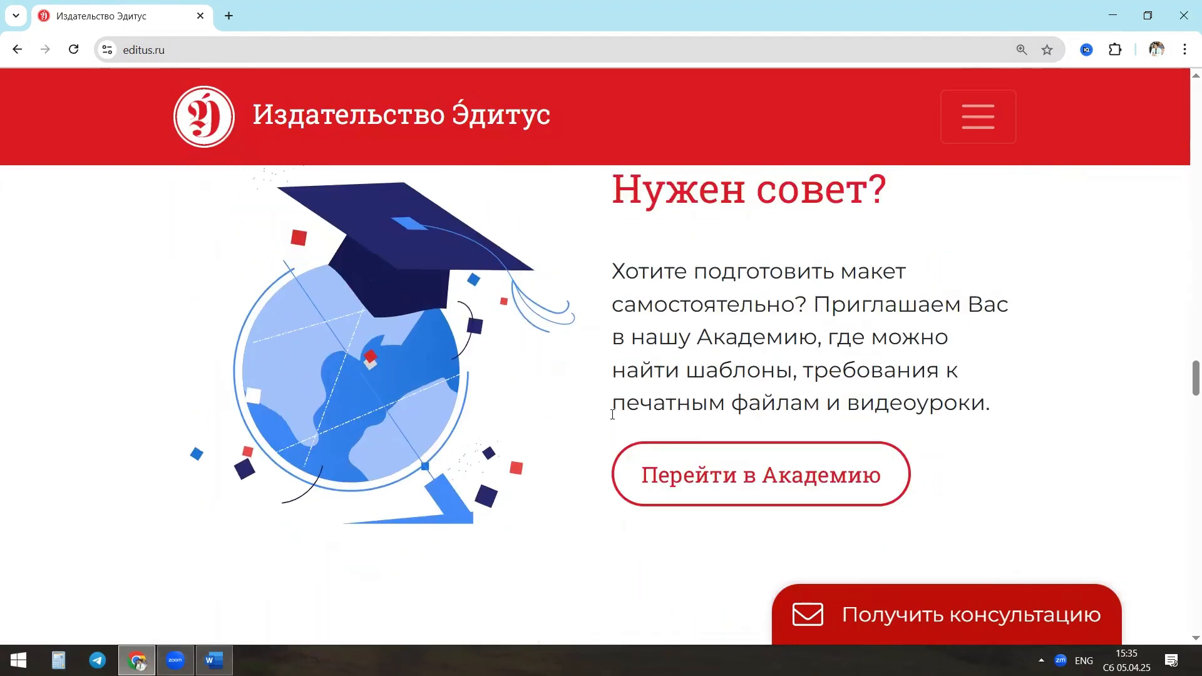
scroll(736, 238, up, 1)
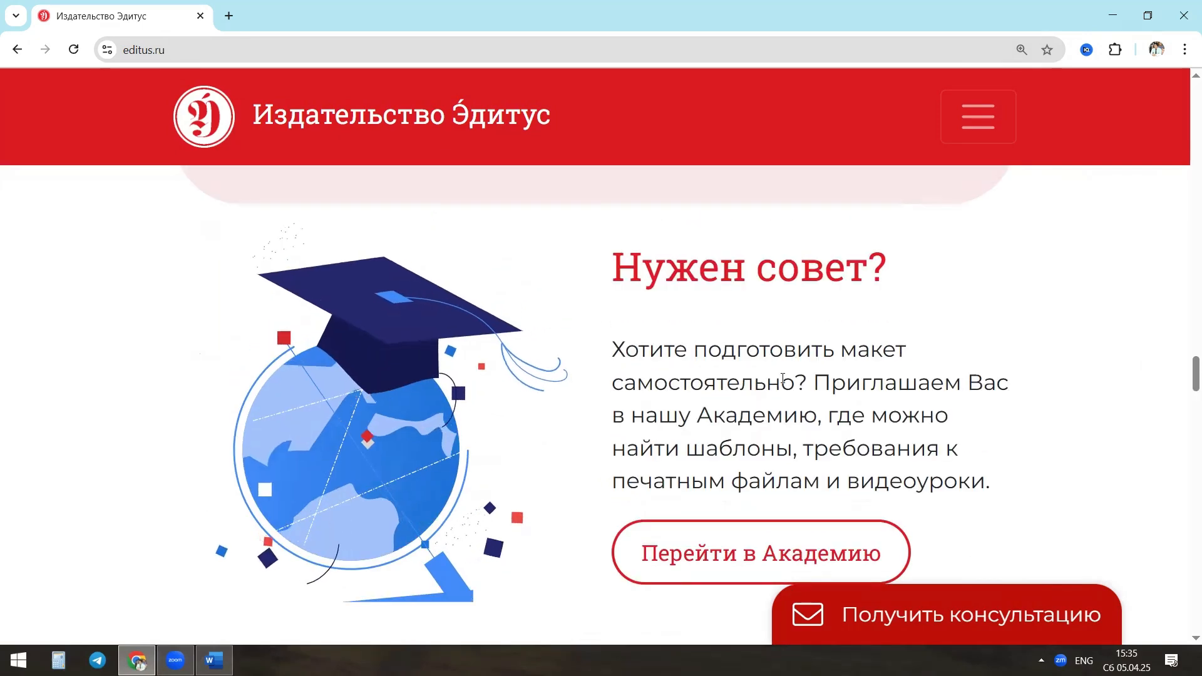
scroll(729, 438, down, 2)
scroll(729, 442, down, 1)
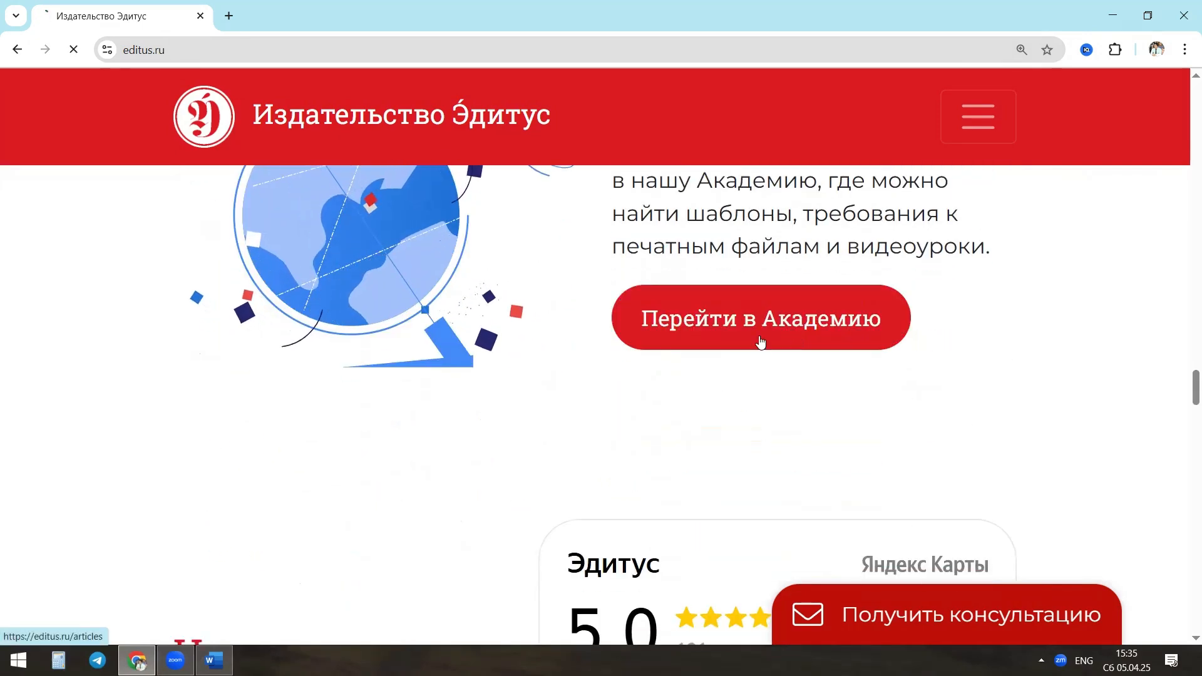
click(739, 332)
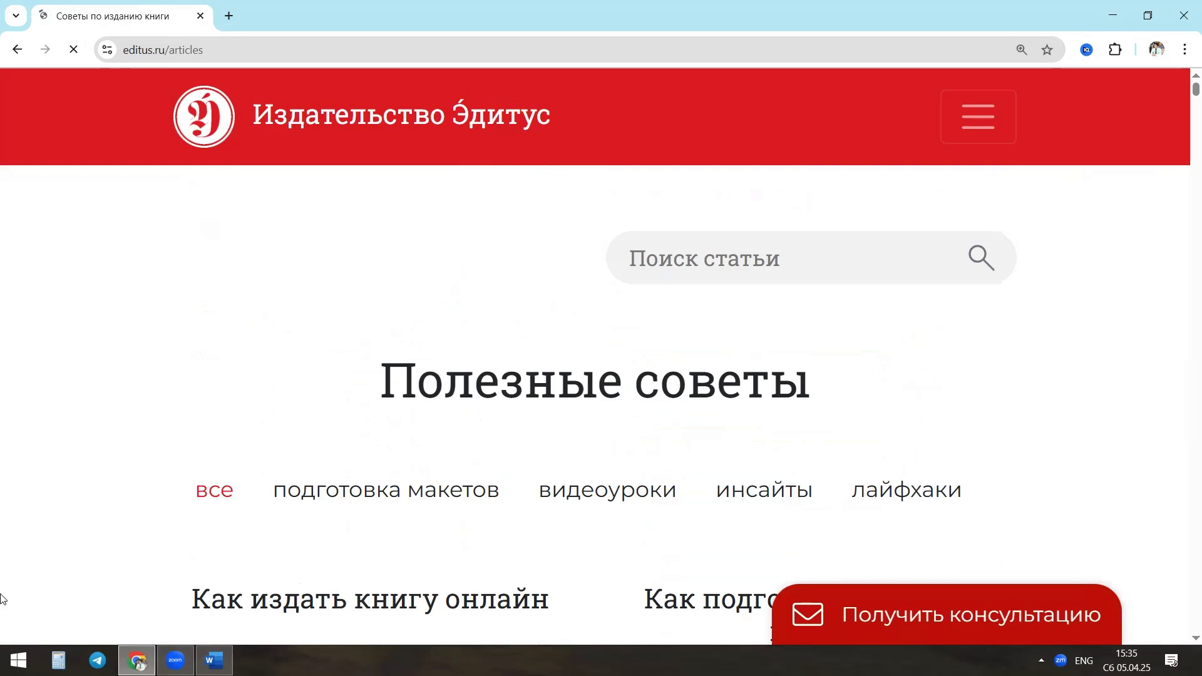
Step: Look through the Полезные советы articles and check the Word lesson notes for the calculator to use
scroll(389, 472, down, 9)
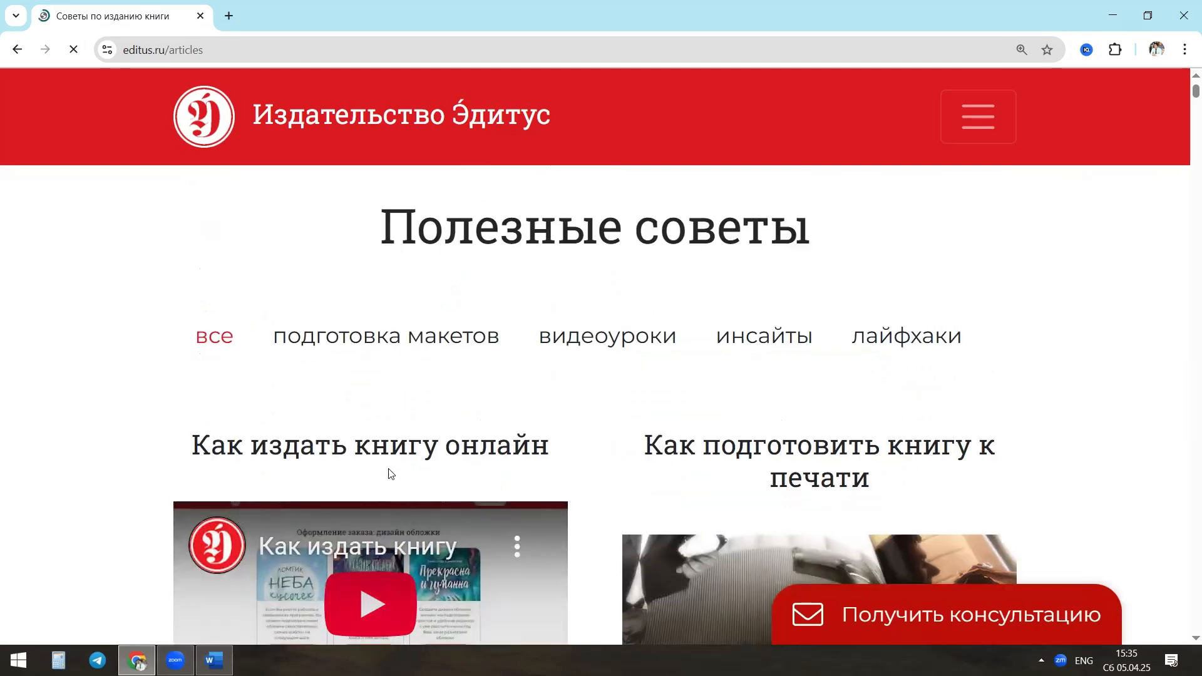
scroll(424, 457, down, 10)
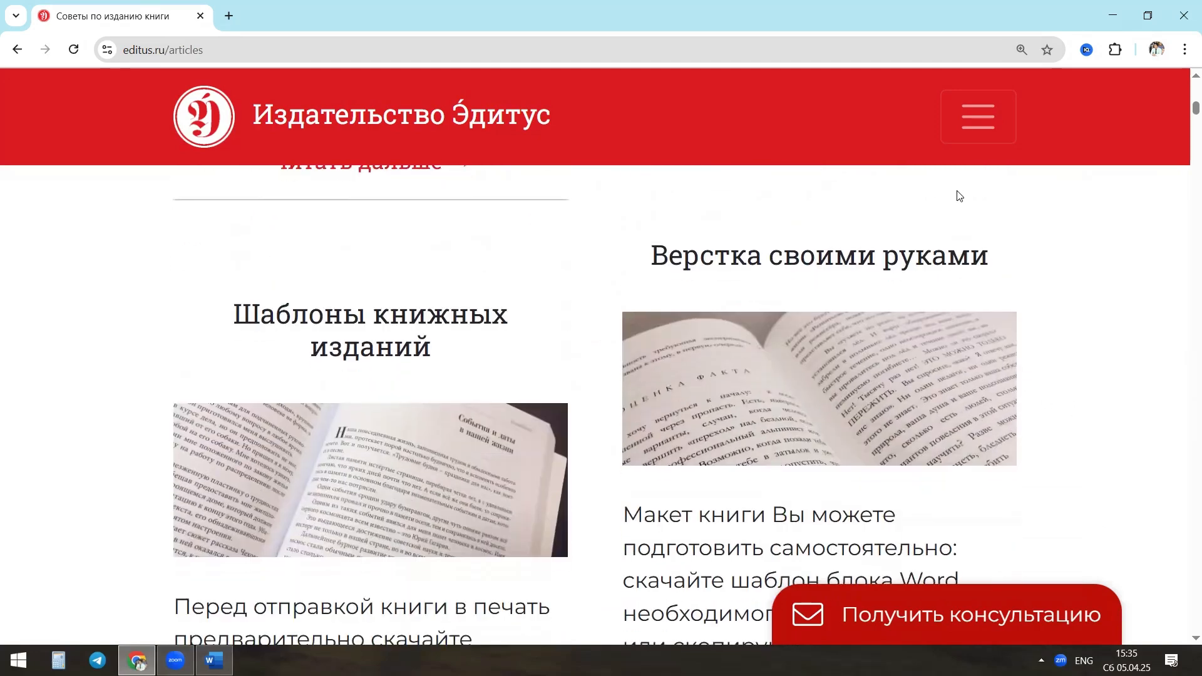
scroll(834, 307, down, 1)
scroll(693, 376, up, 7)
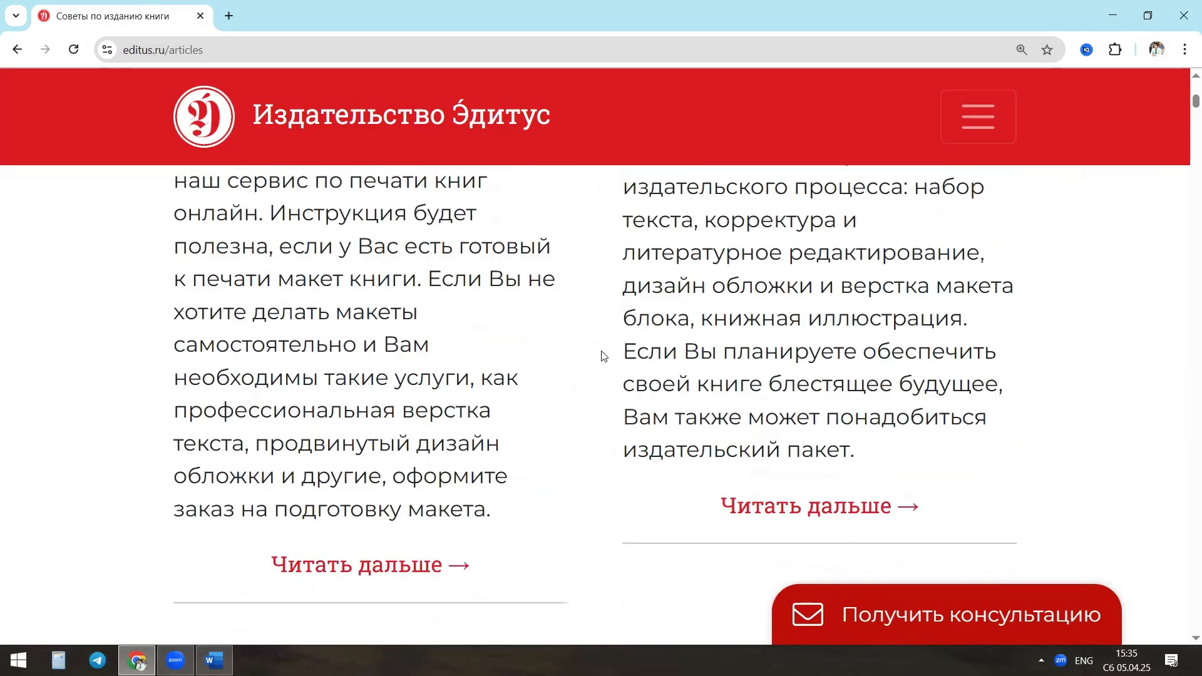
scroll(604, 352, down, 3)
scroll(341, 367, down, 10)
scroll(394, 384, down, 4)
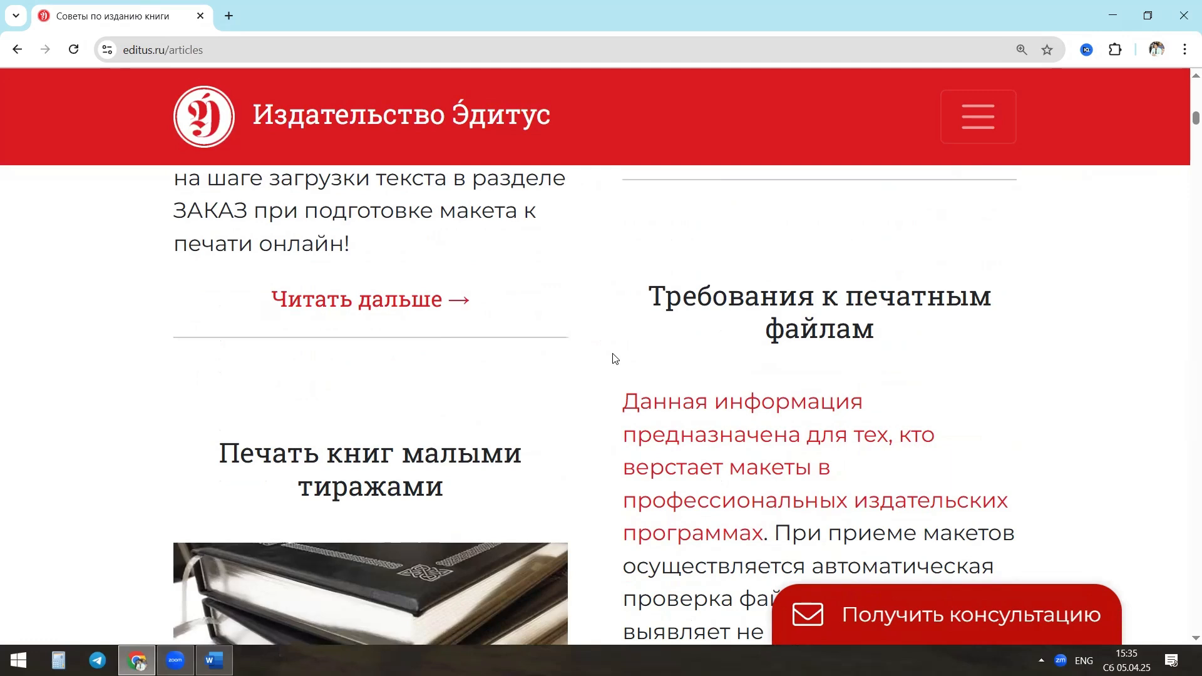
scroll(624, 363, down, 11)
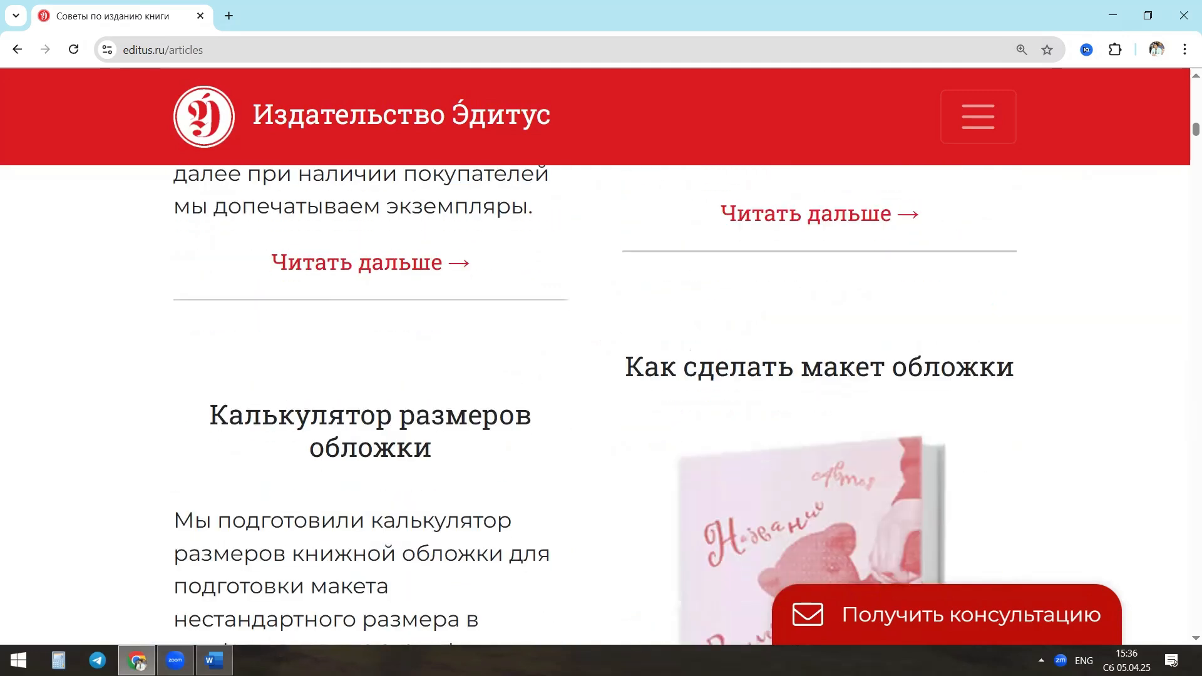
key(alt+Tab)
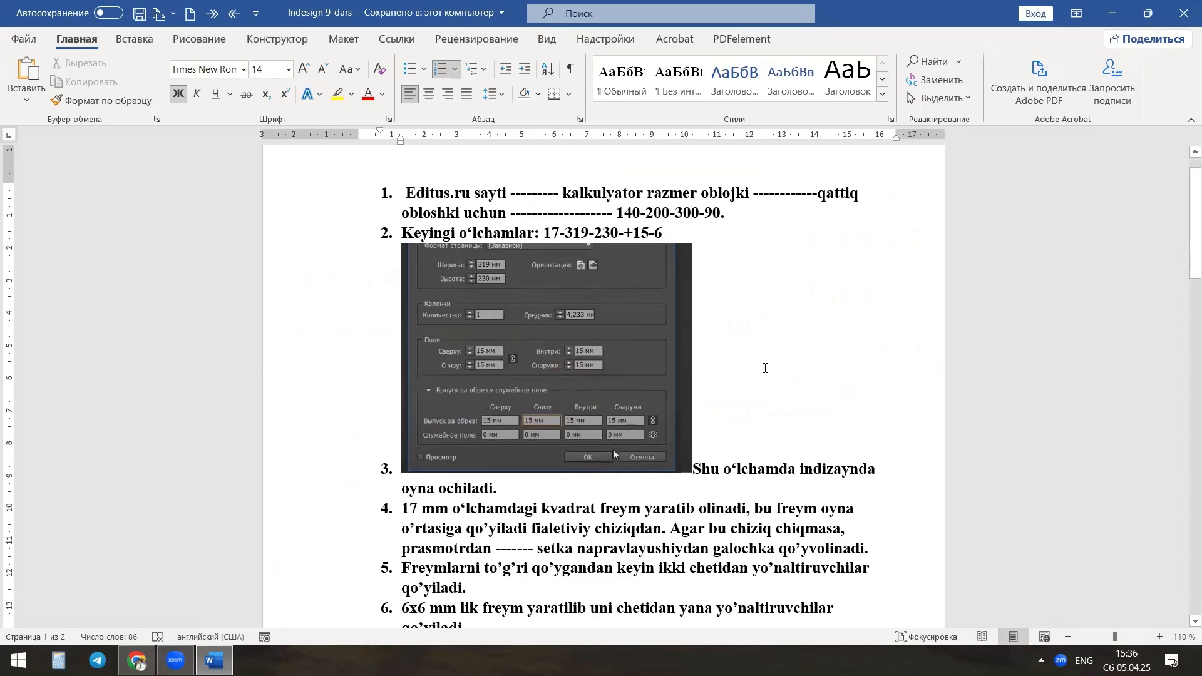
key(alt+Tab)
Step: Find the article Калькулятор размеров обложки in the list and open the calculator at its binding type settings
scroll(742, 367, down, 3)
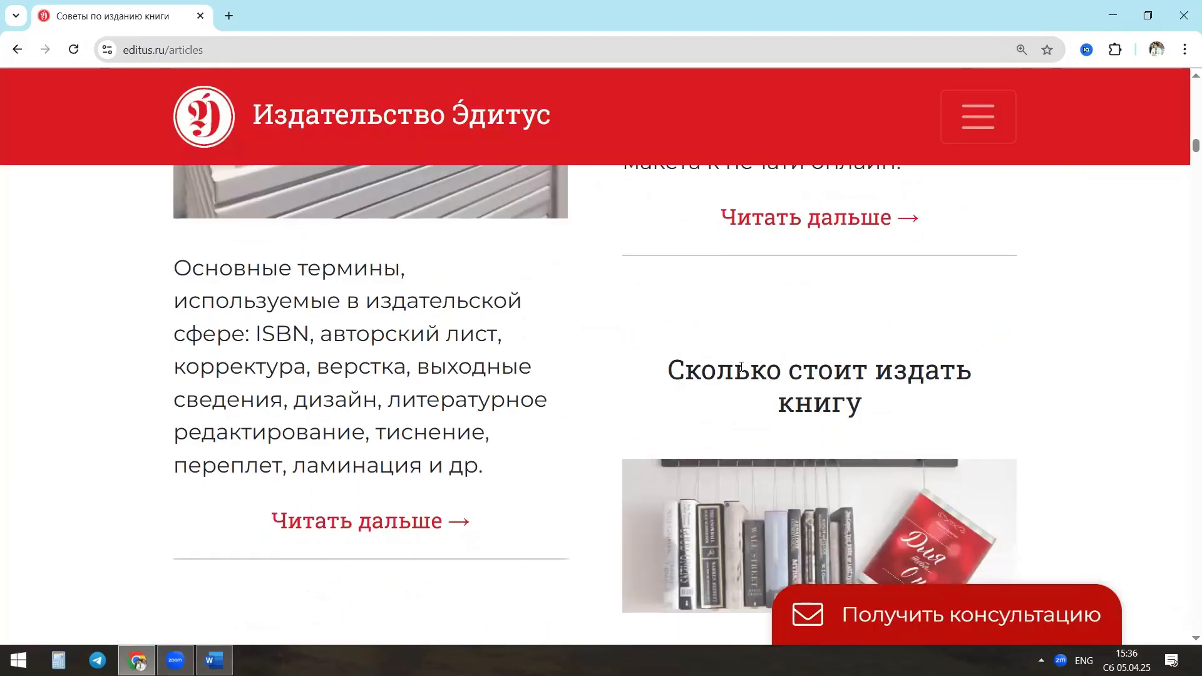
scroll(742, 368, down, 5)
scroll(718, 377, down, 17)
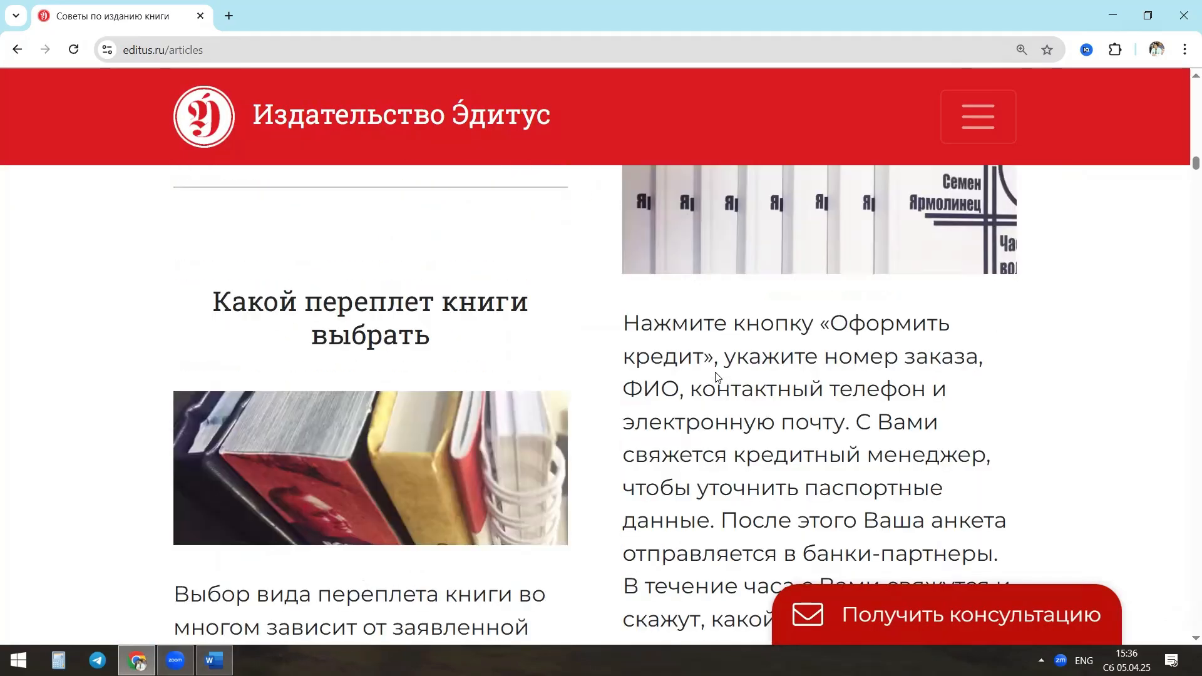
scroll(717, 376, down, 9)
scroll(718, 376, up, 12)
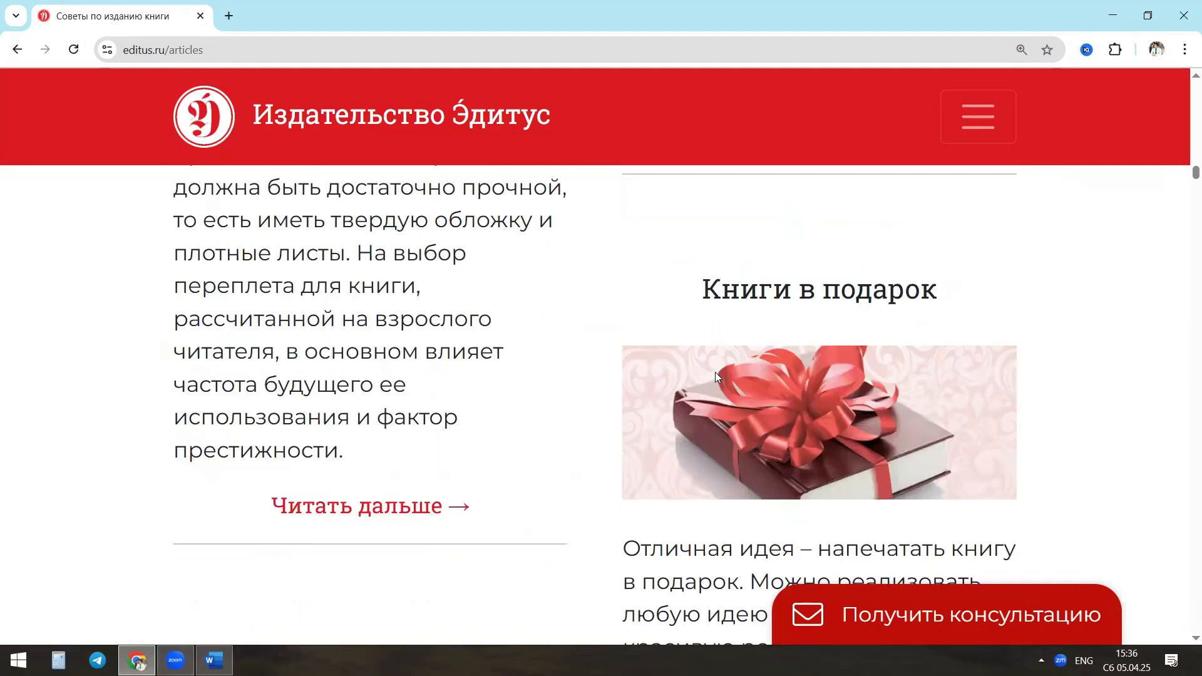
scroll(719, 376, up, 20)
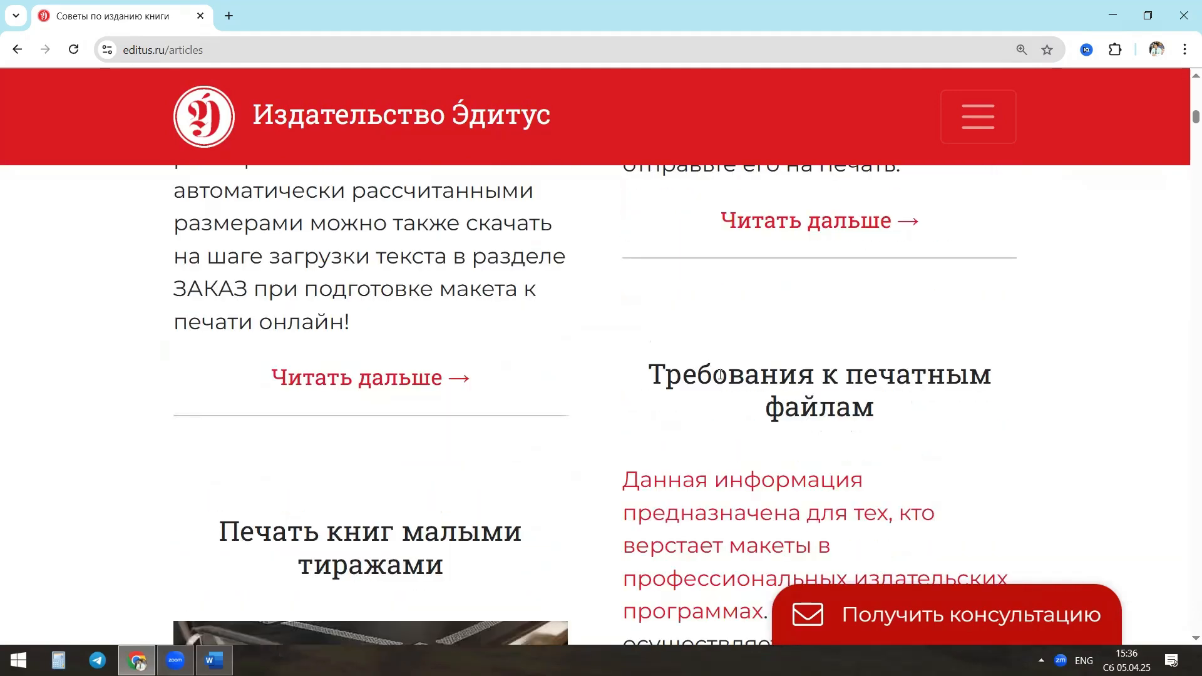
scroll(754, 351, up, 5)
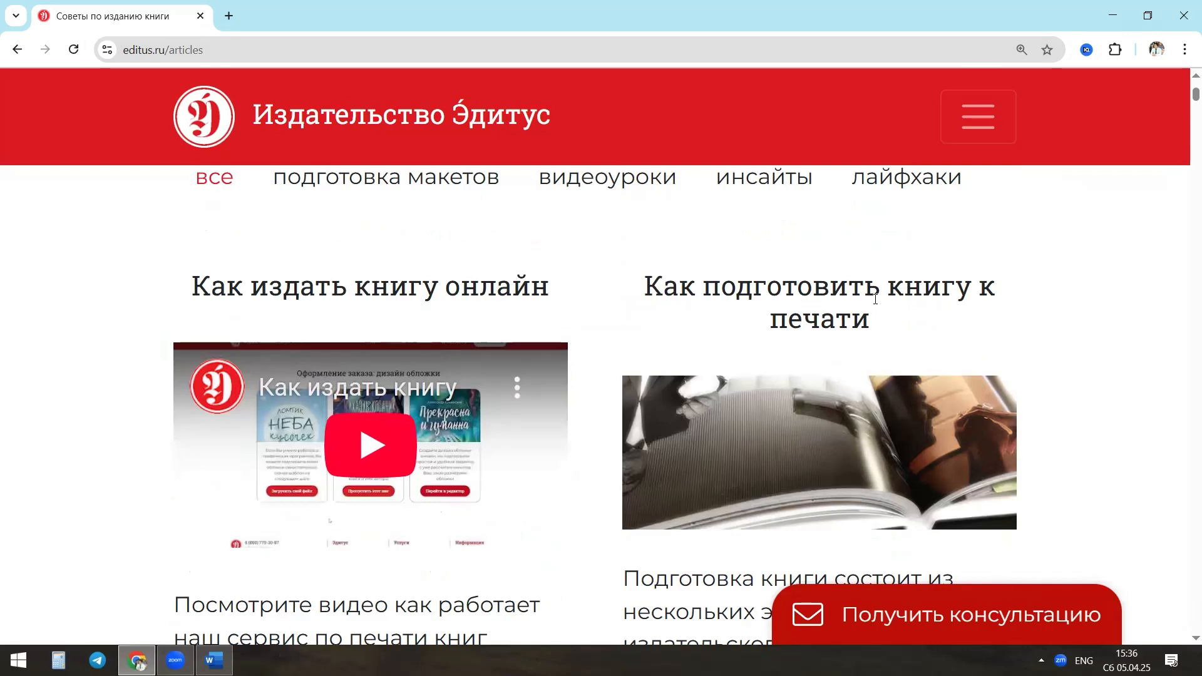
scroll(582, 339, down, 8)
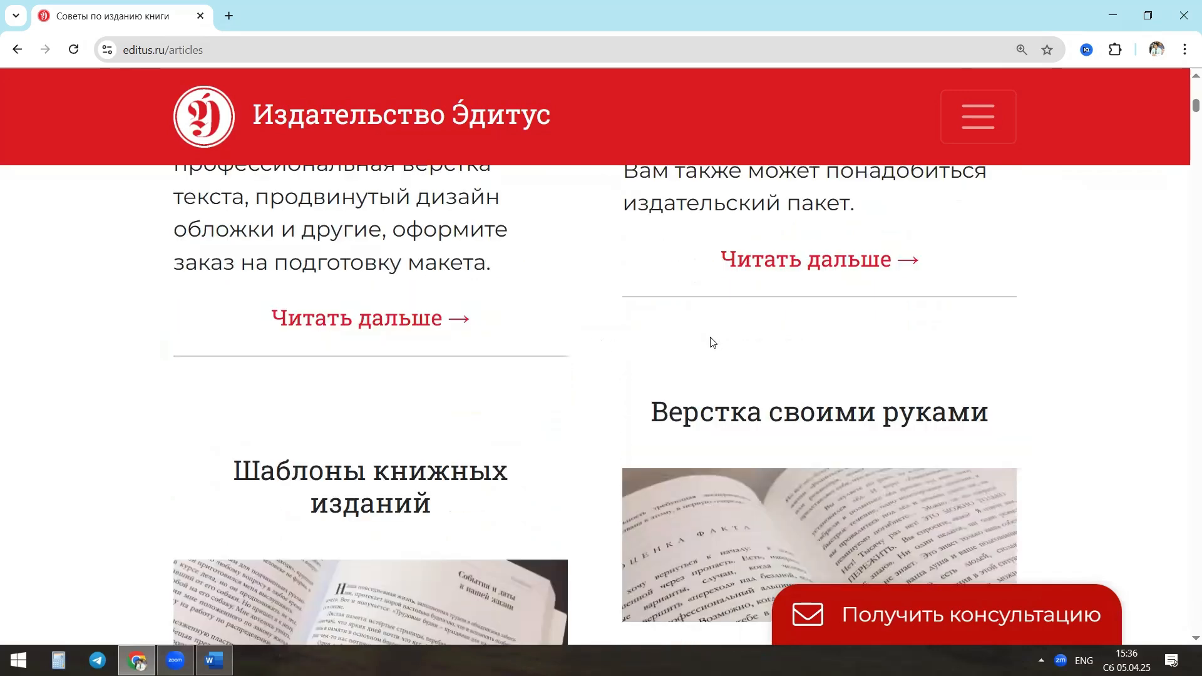
scroll(713, 342, down, 8)
scroll(767, 341, down, 6)
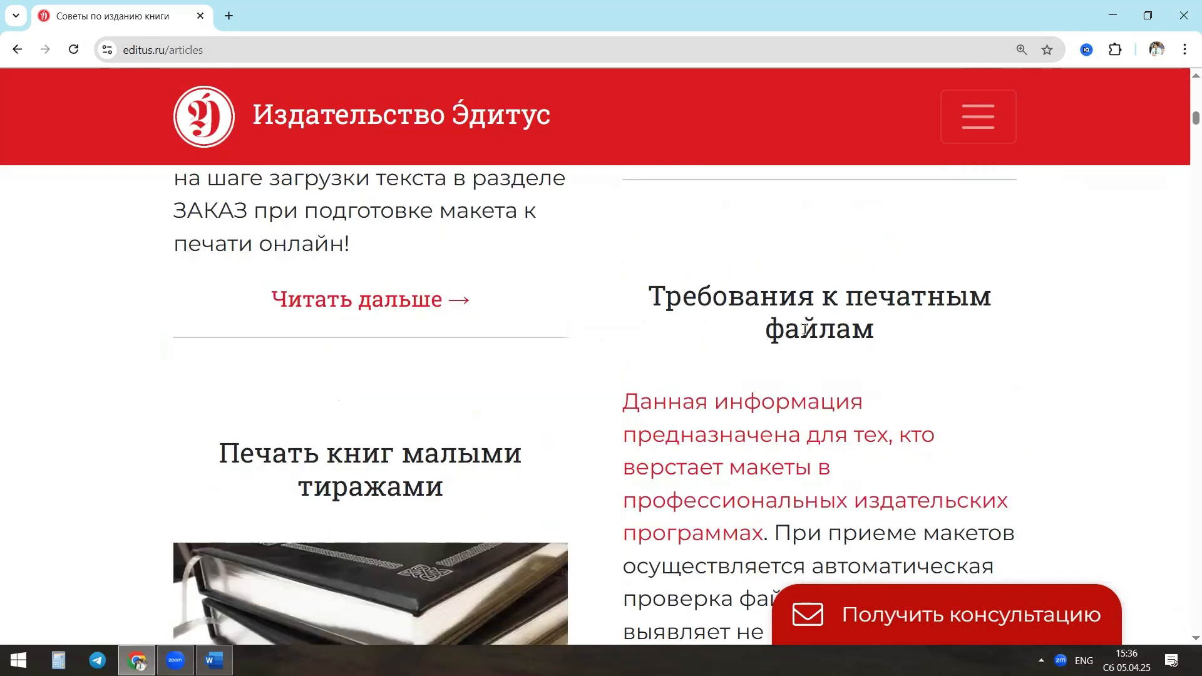
scroll(469, 421, down, 9)
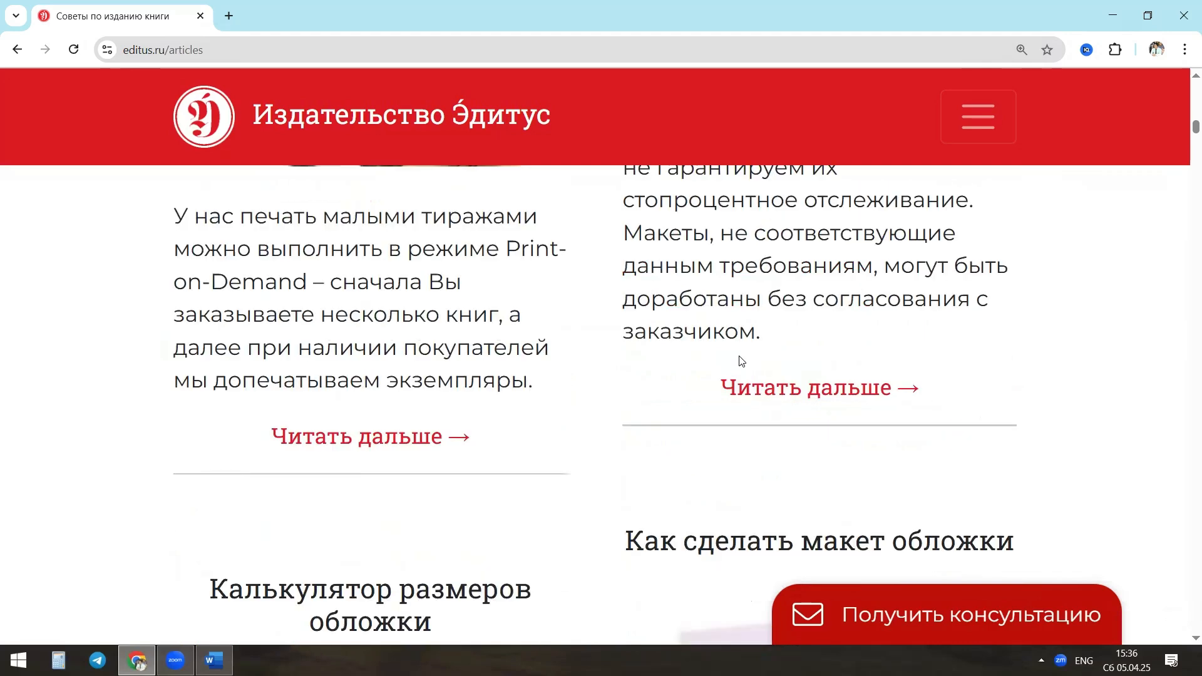
scroll(741, 361, down, 3)
scroll(381, 395, down, 1)
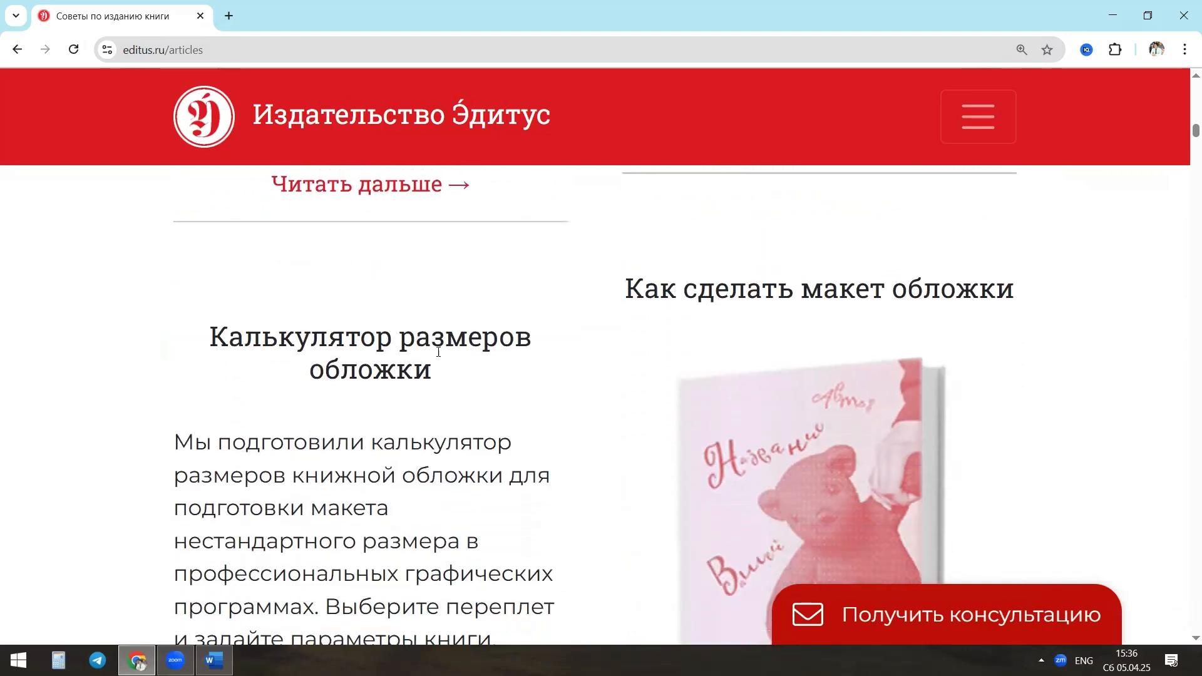
scroll(432, 313, down, 2)
scroll(401, 301, up, 2)
scroll(376, 338, down, 6)
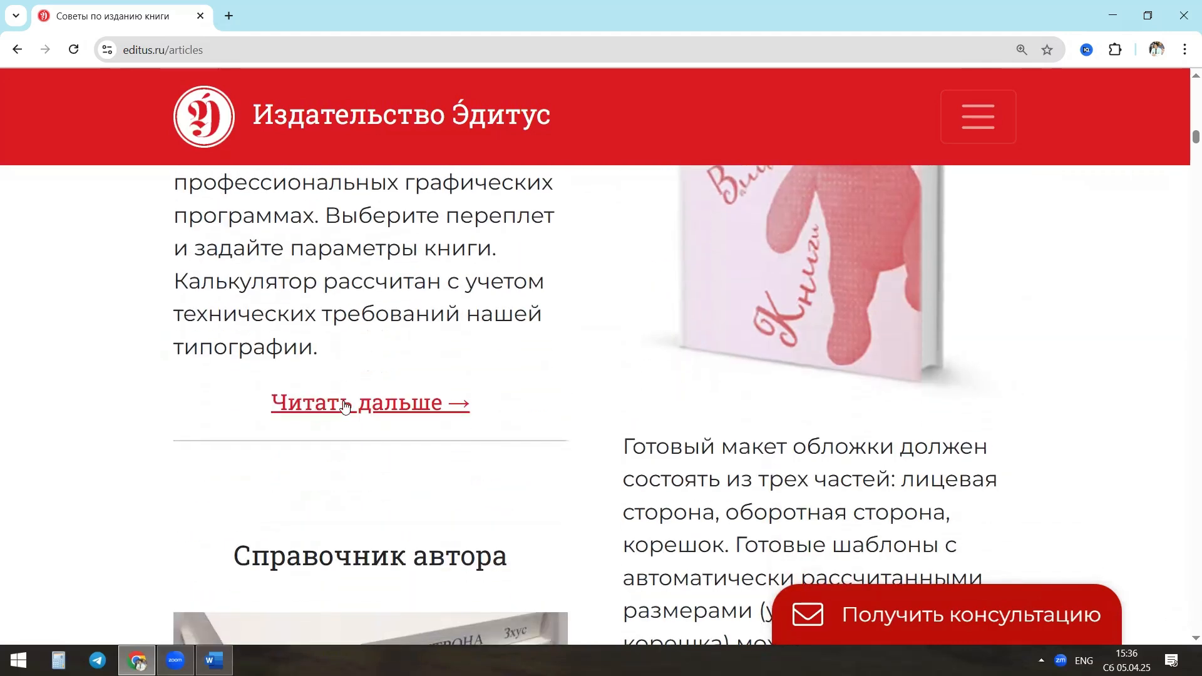
click(405, 407)
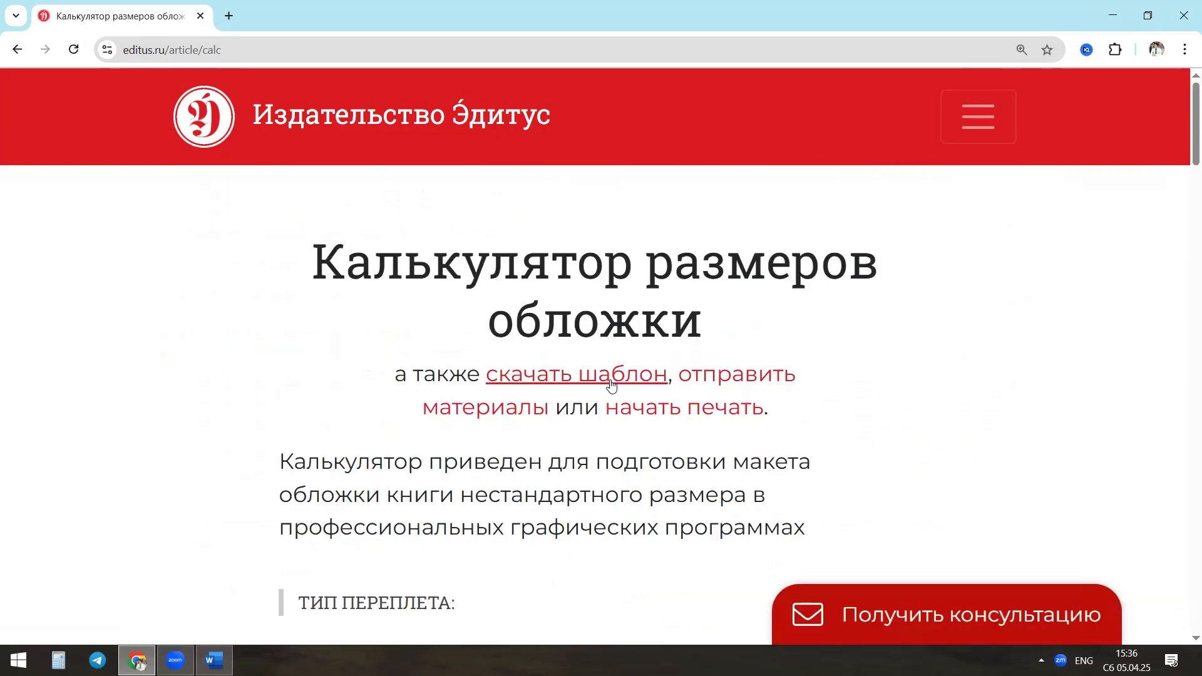
scroll(612, 385, down, 7)
scroll(332, 333, up, 2)
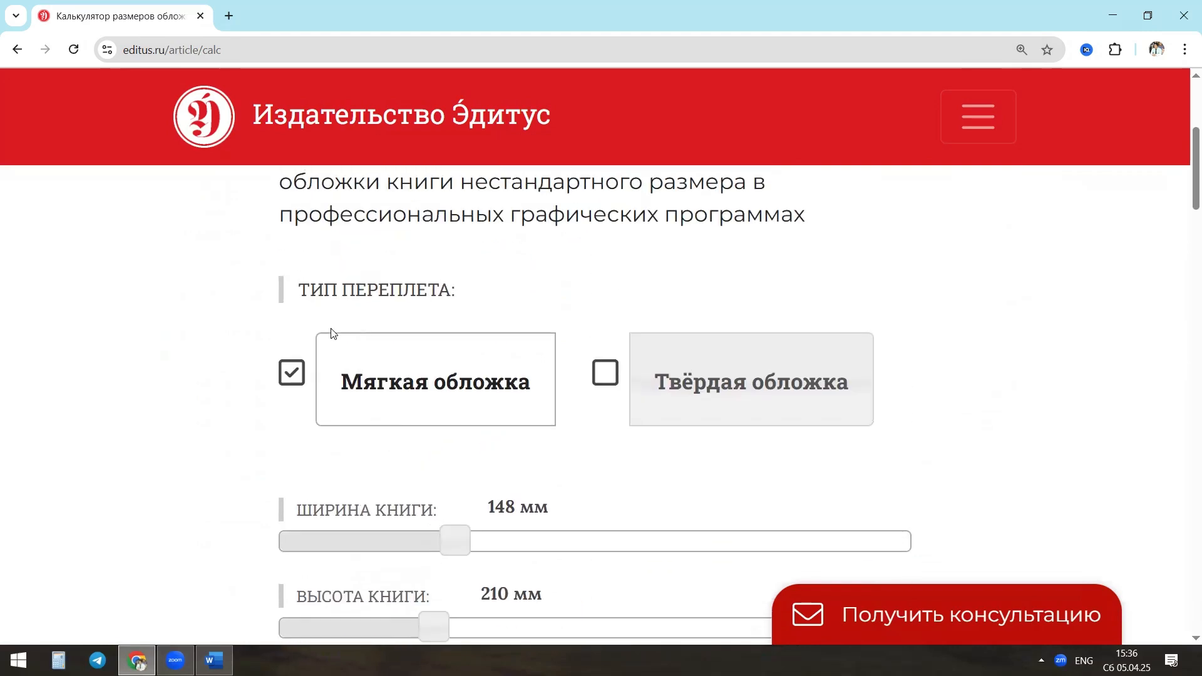
Step: Set the cover calculator's binding type to Твёрдая обложка
scroll(333, 334, down, 1)
scroll(407, 282, up, 5)
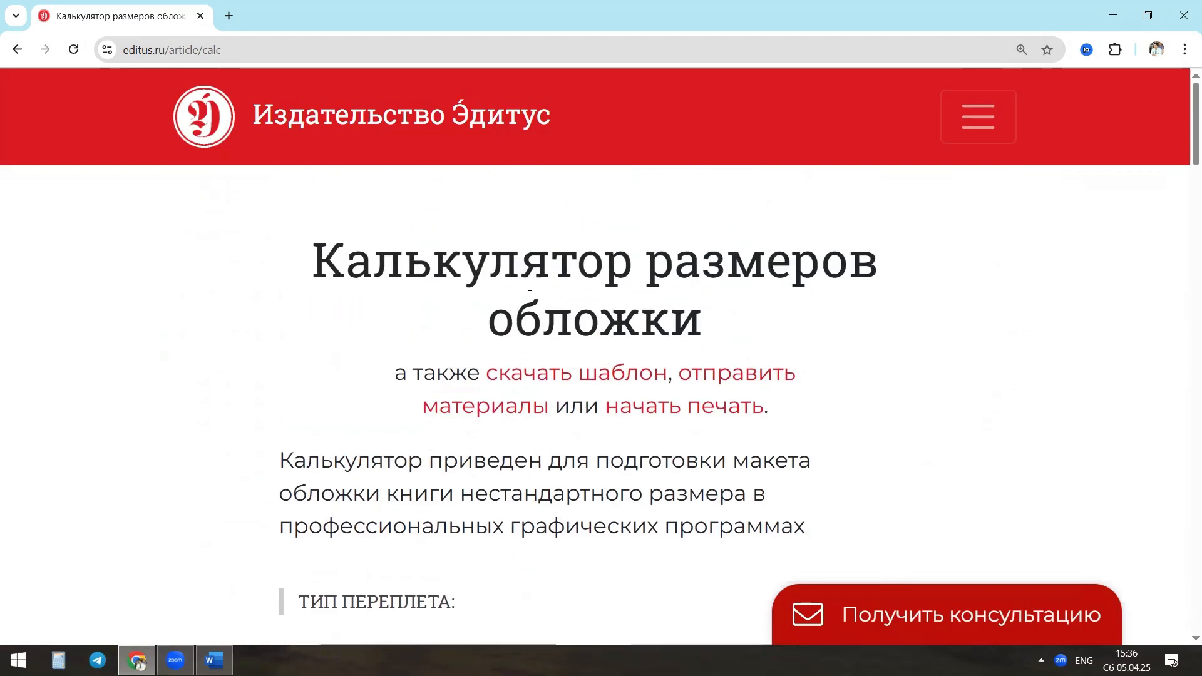
scroll(530, 296, down, 3)
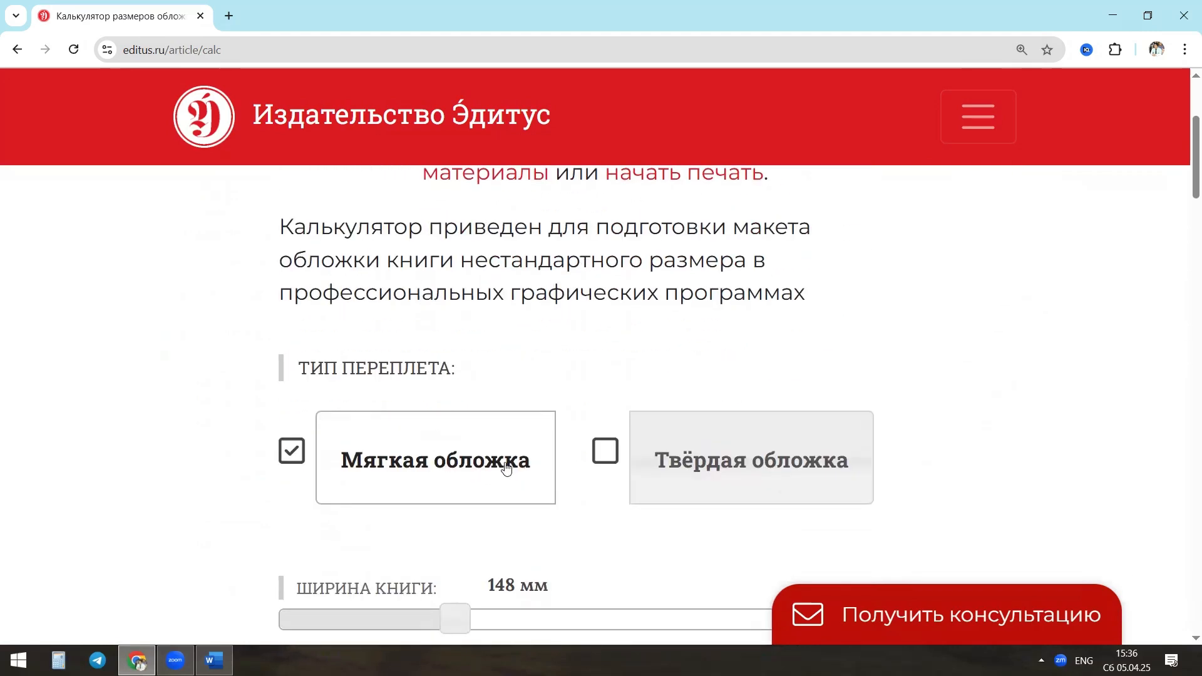
scroll(320, 238, down, 2)
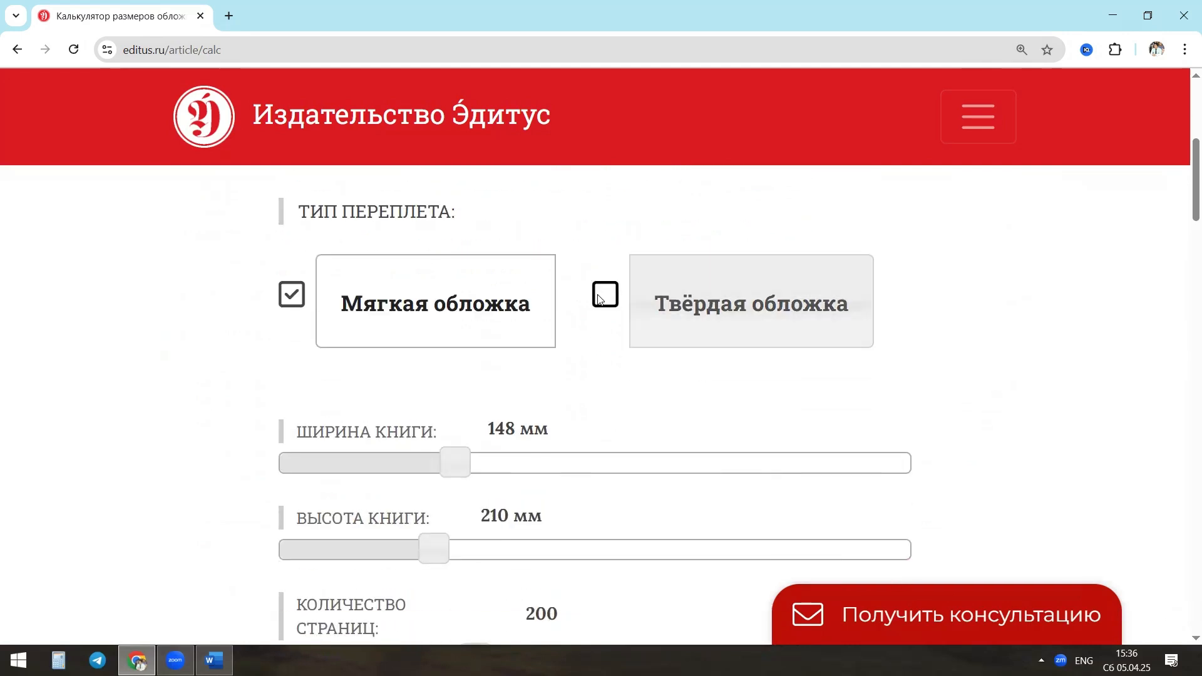
click(681, 298)
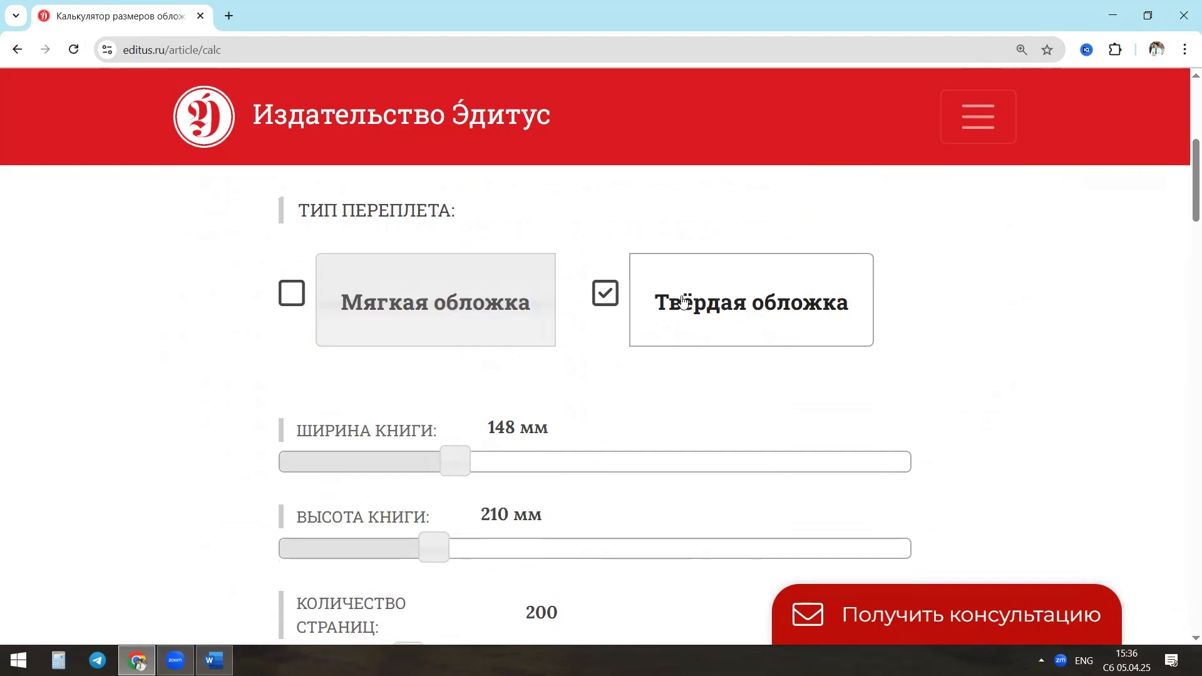
Step: Look over the book size settings and the hardcover layout diagram in the calculator
scroll(613, 264, down, 2)
scroll(473, 320, down, 3)
scroll(526, 262, up, 2)
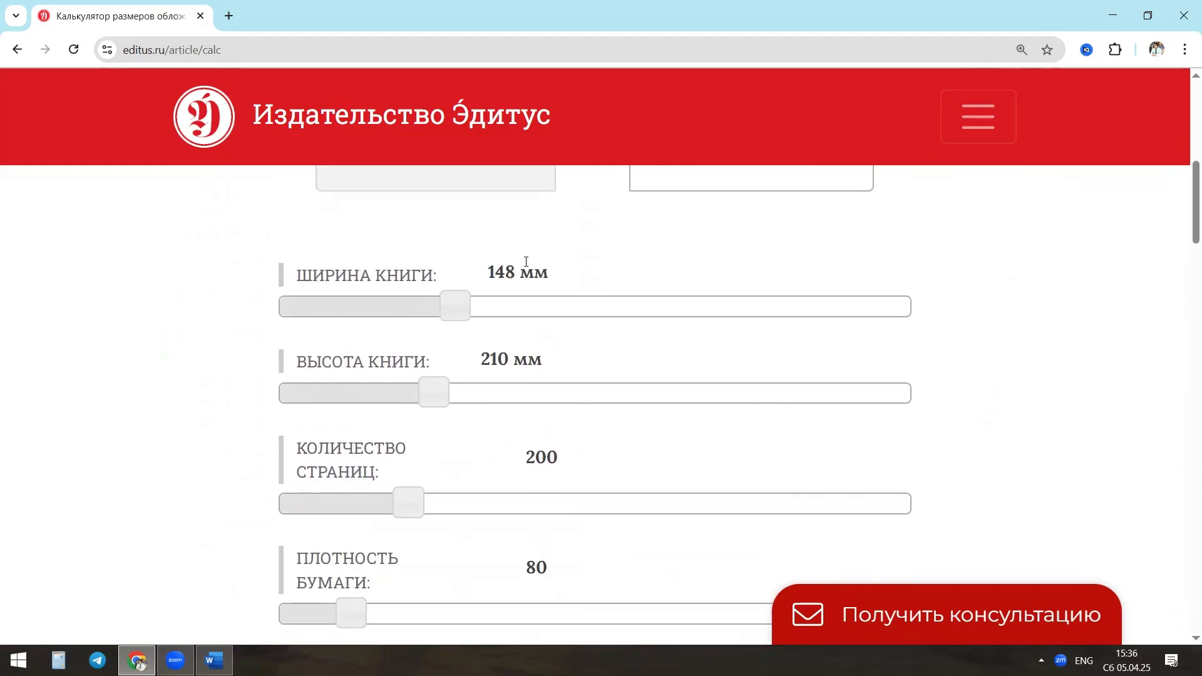
scroll(515, 377, down, 8)
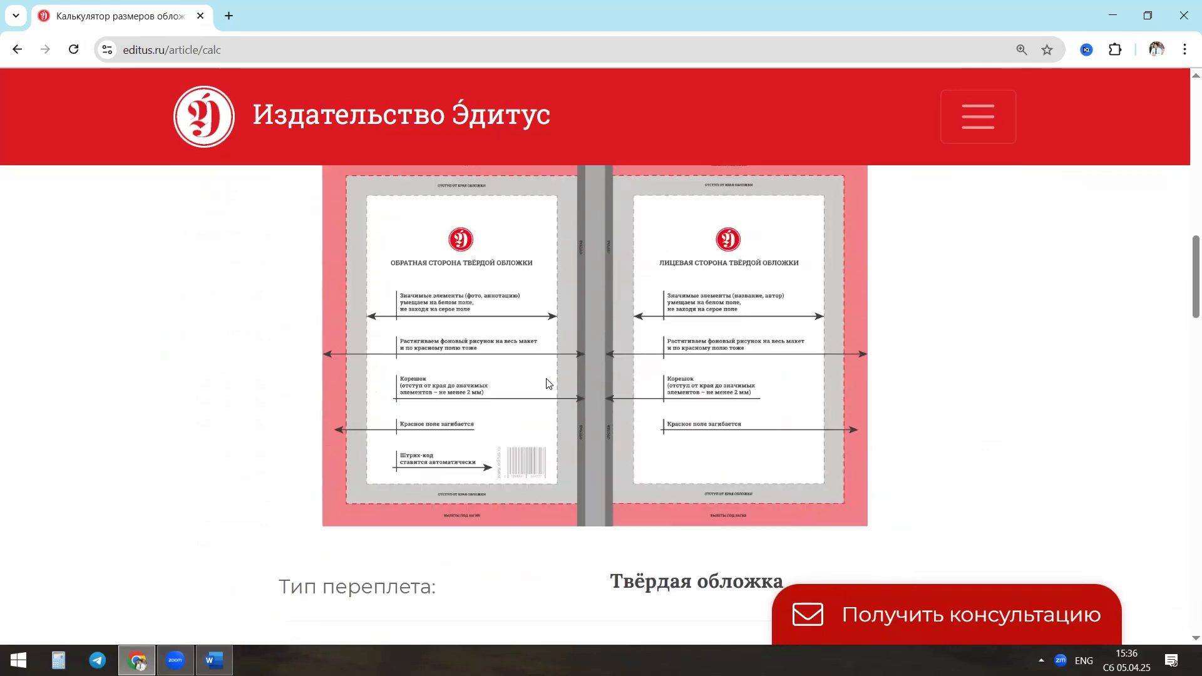
scroll(623, 311, up, 1)
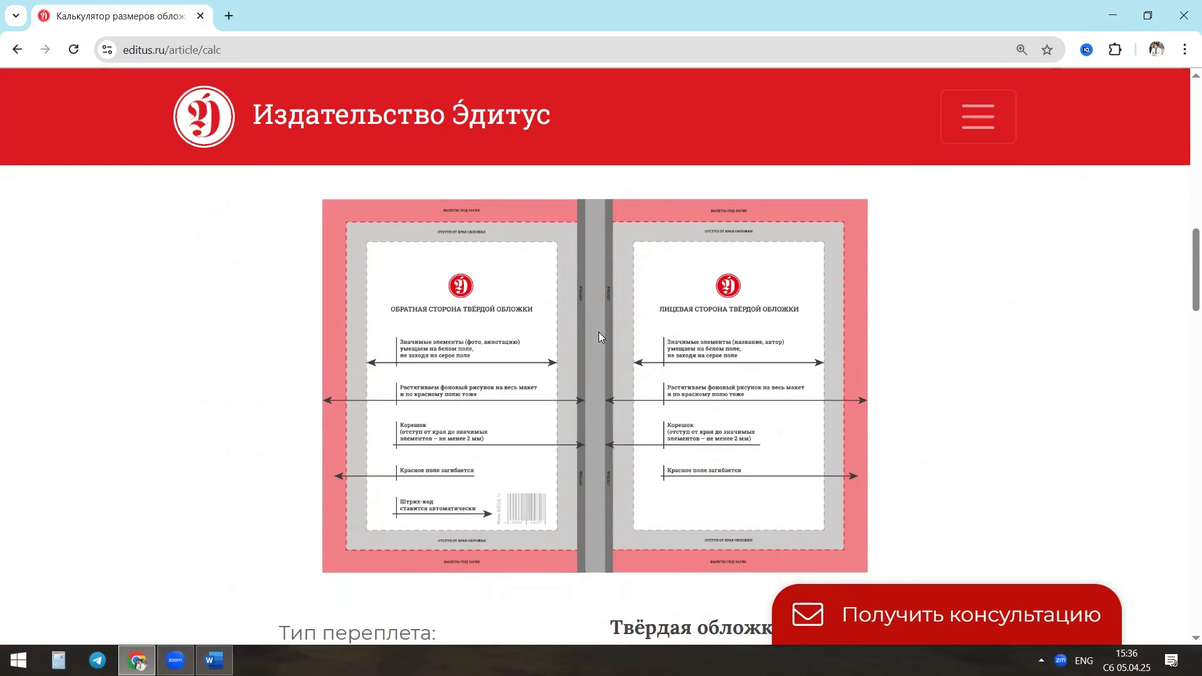
scroll(599, 332, up, 5)
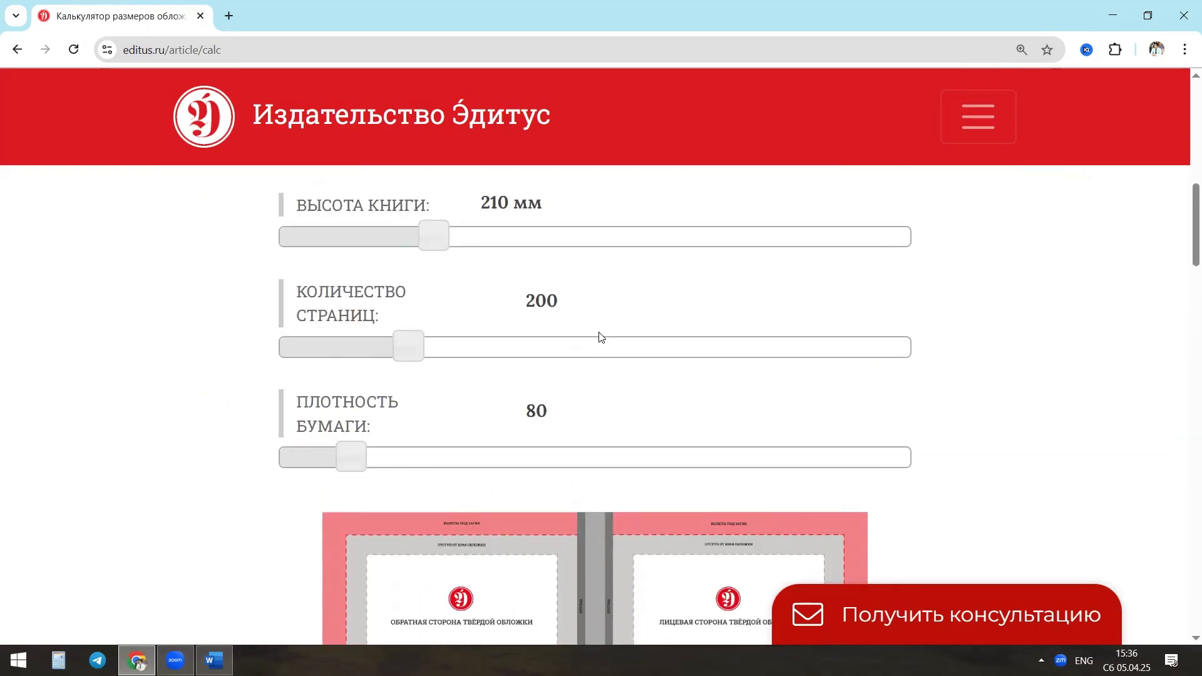
scroll(595, 341, down, 5)
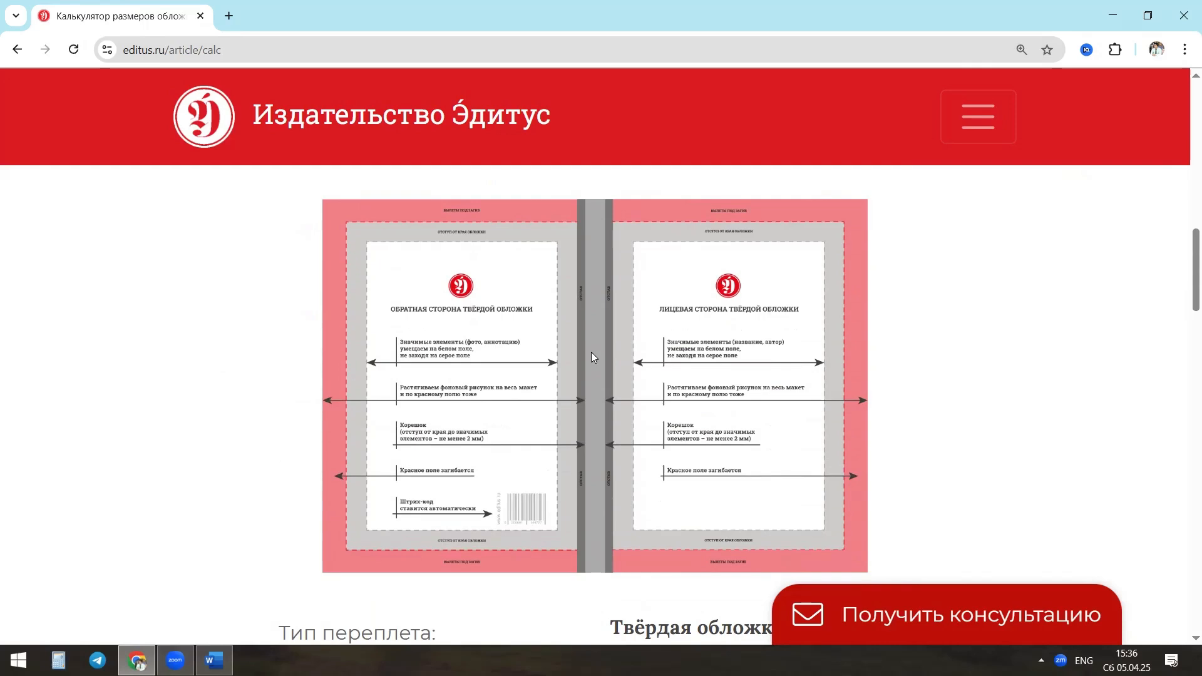
Step: Set the book width to 140 mm and the book height to 200 mm
scroll(591, 352, up, 7)
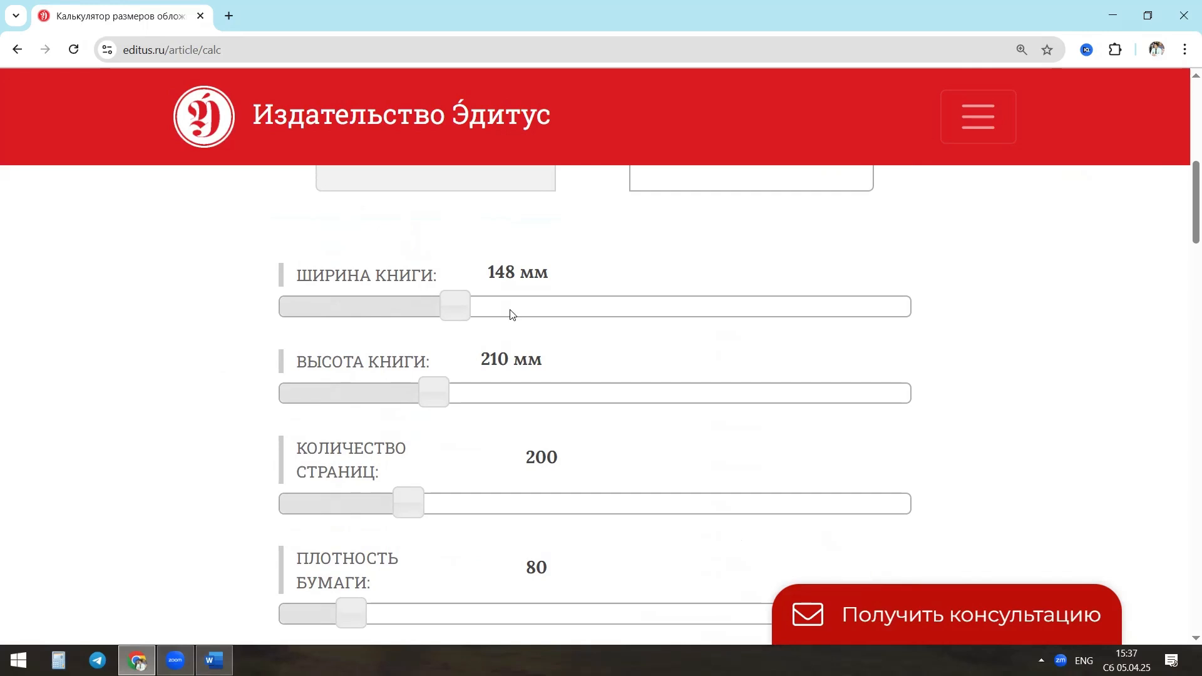
drag(456, 307, 432, 311)
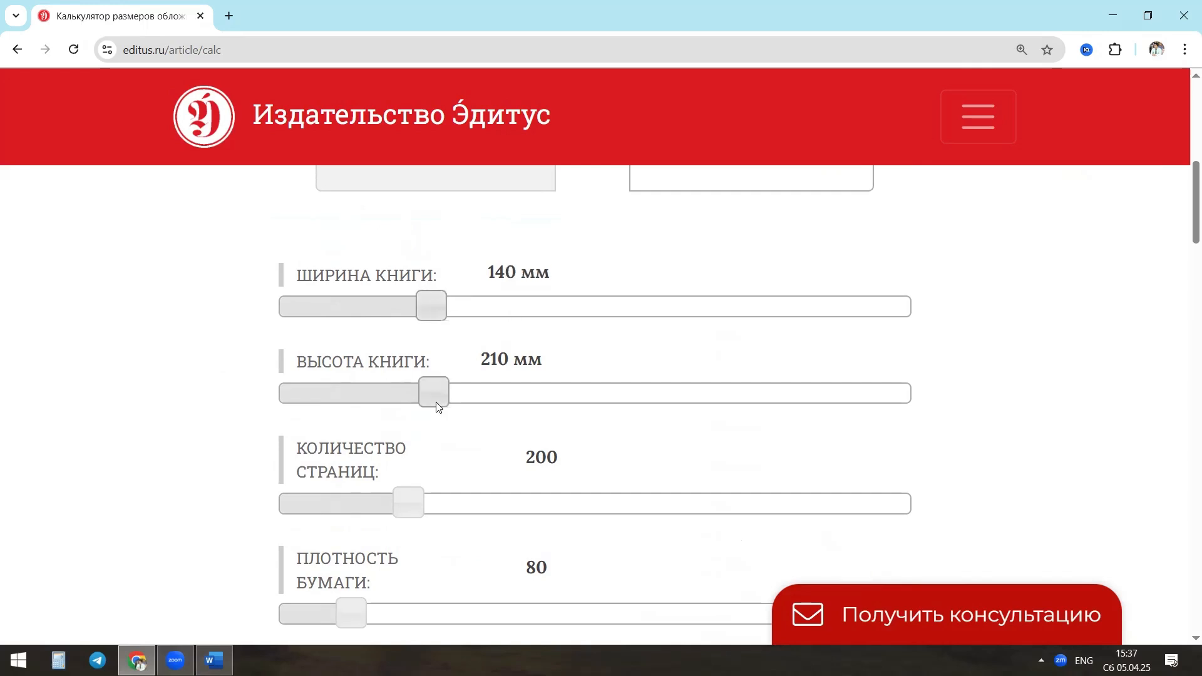
drag(437, 405, 414, 397)
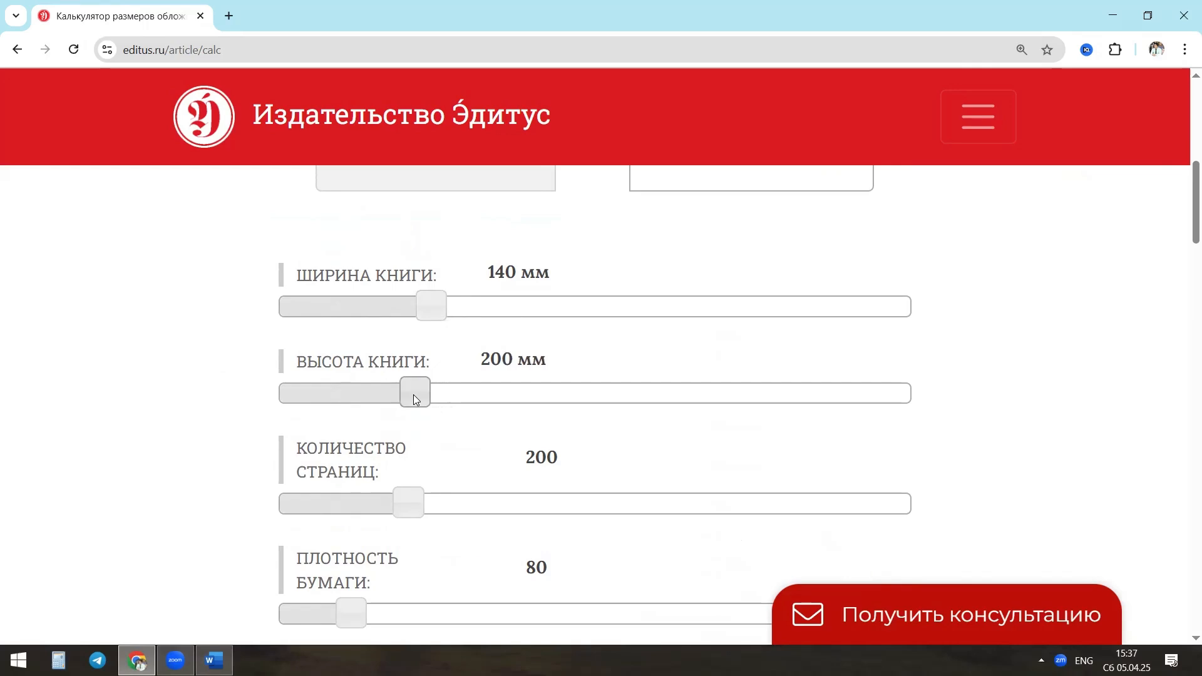
Step: Check the Word lesson notes, return to the calculator, and set the page count to 300 and the paper density to 90
scroll(489, 401, down, 2)
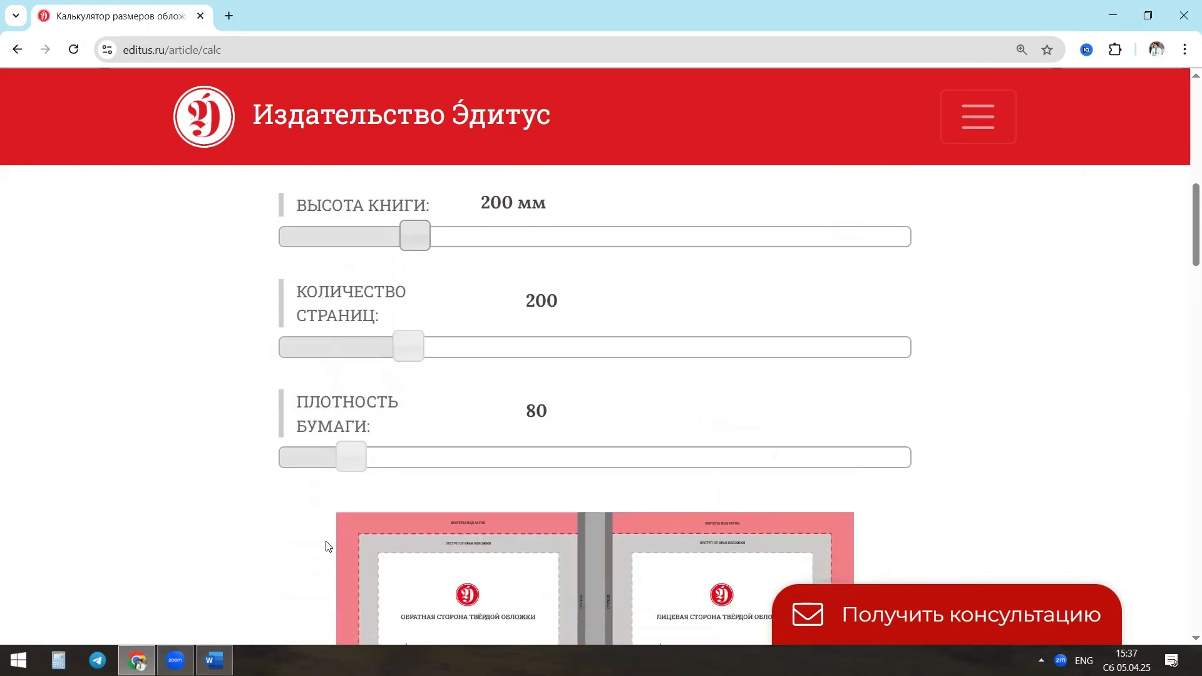
click(214, 661)
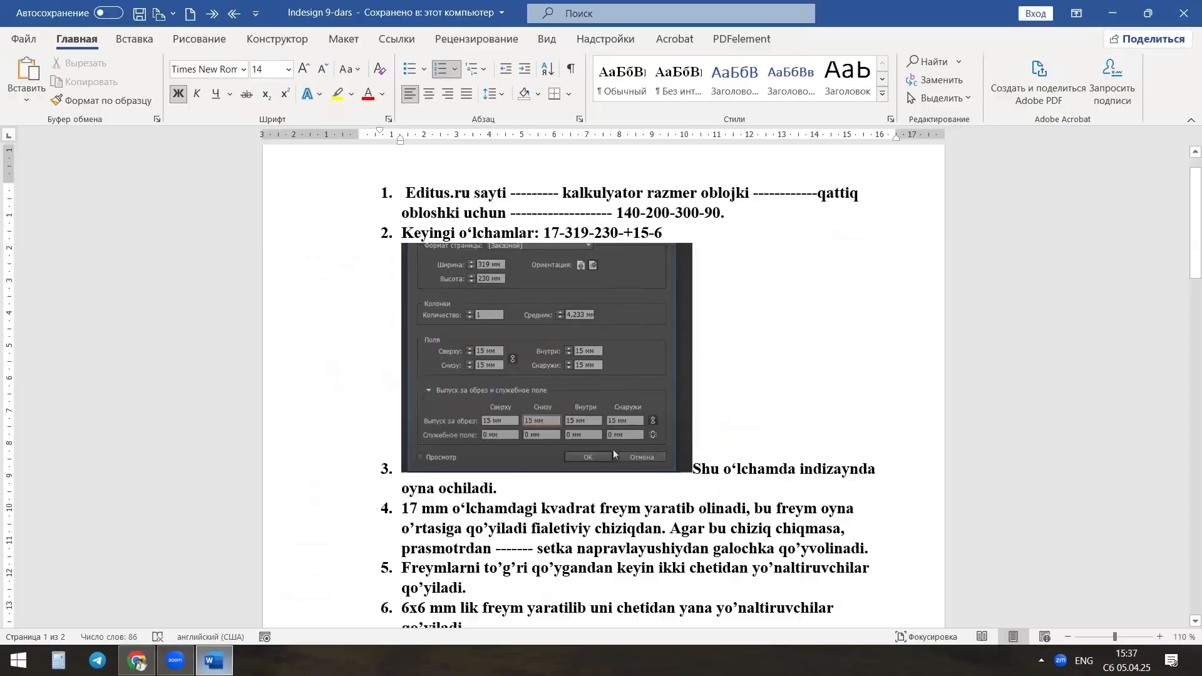
key(alt+Tab)
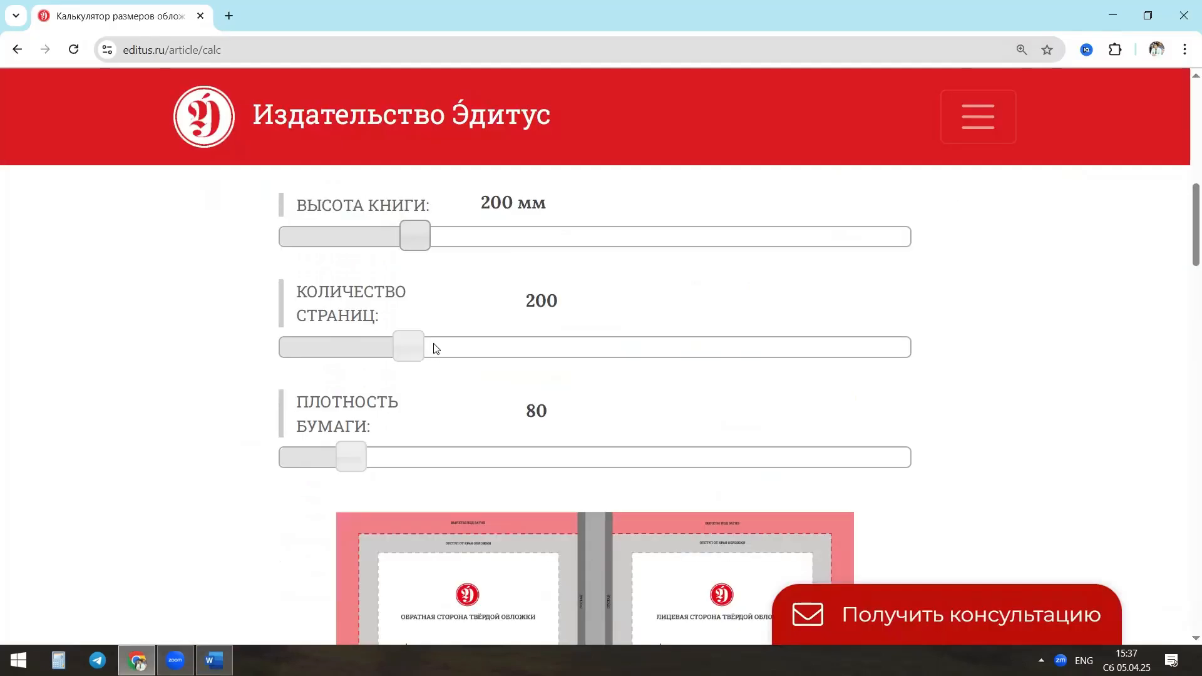
drag(416, 347, 500, 352)
drag(363, 467, 422, 462)
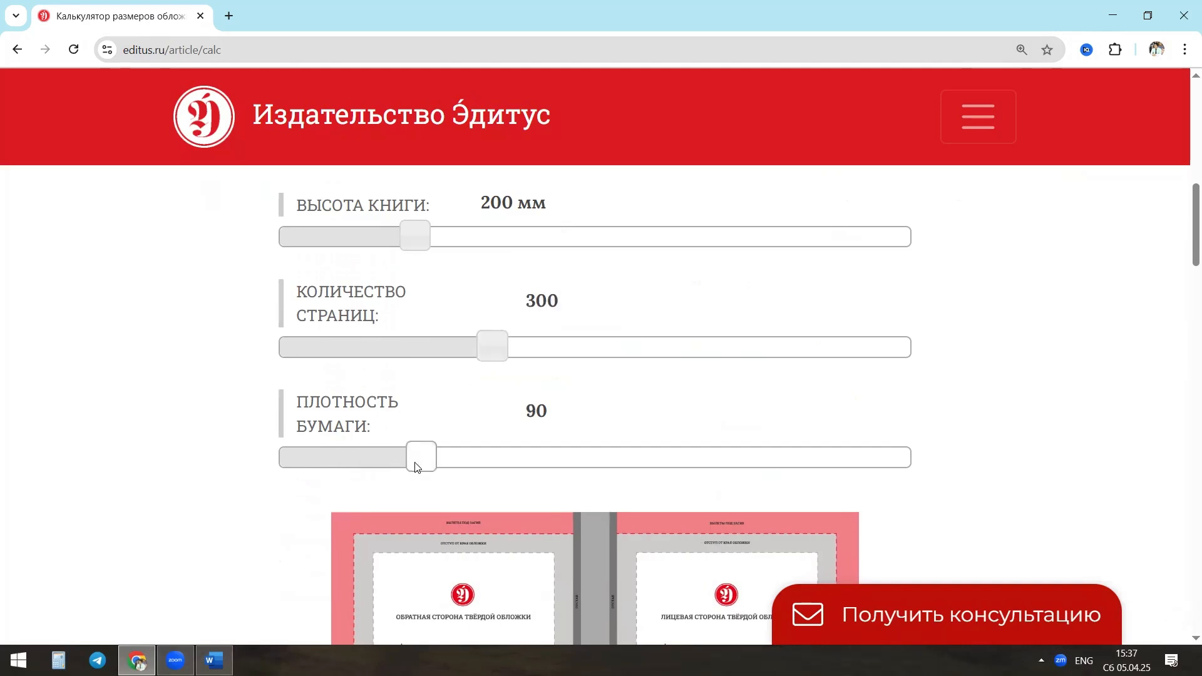
Step: Try a higher paper density and return it to 90
scroll(510, 443, down, 2)
drag(429, 302, 875, 306)
drag(798, 312, 414, 311)
Step: Review the entered book settings, the hardcover diagram and the calculated width and bleeds
scroll(504, 301, up, 2)
scroll(510, 414, down, 4)
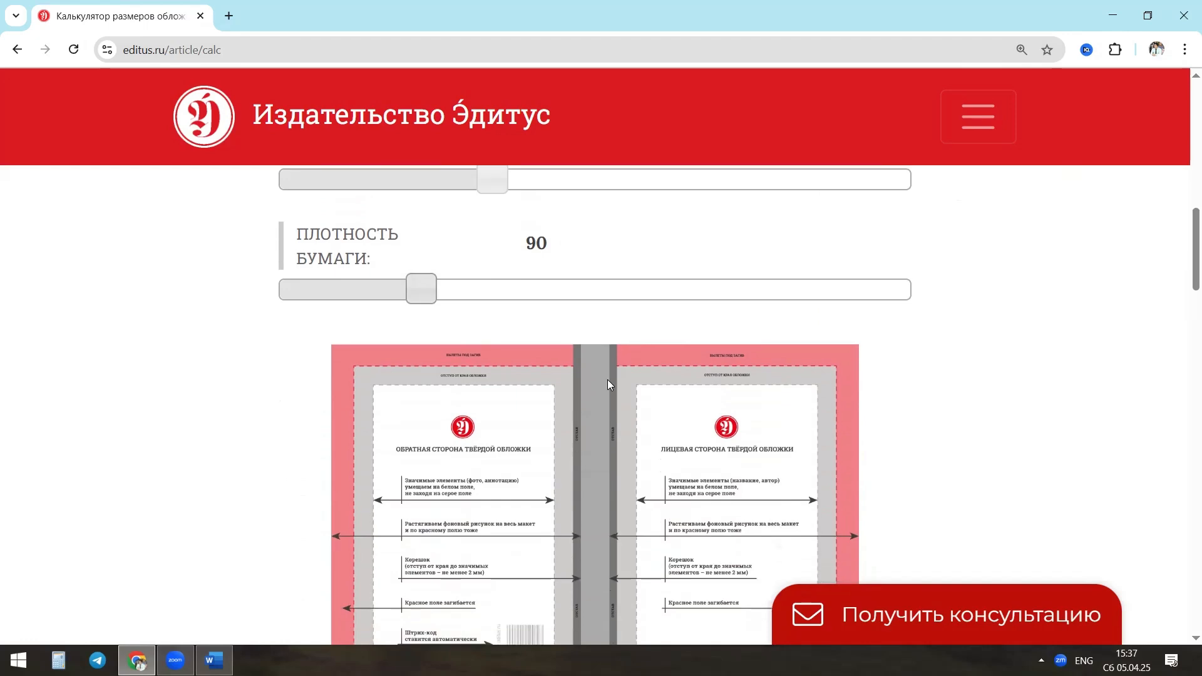
scroll(551, 396, up, 2)
scroll(533, 401, up, 1)
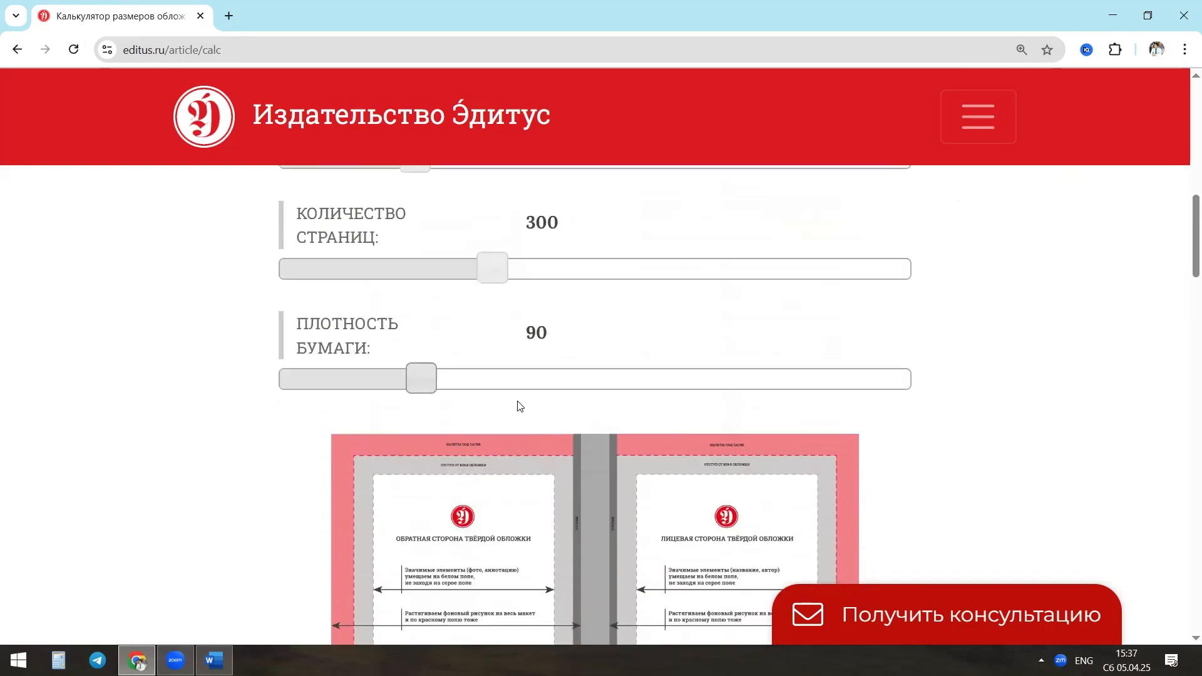
scroll(564, 407, down, 5)
scroll(586, 398, up, 3)
scroll(590, 398, up, 5)
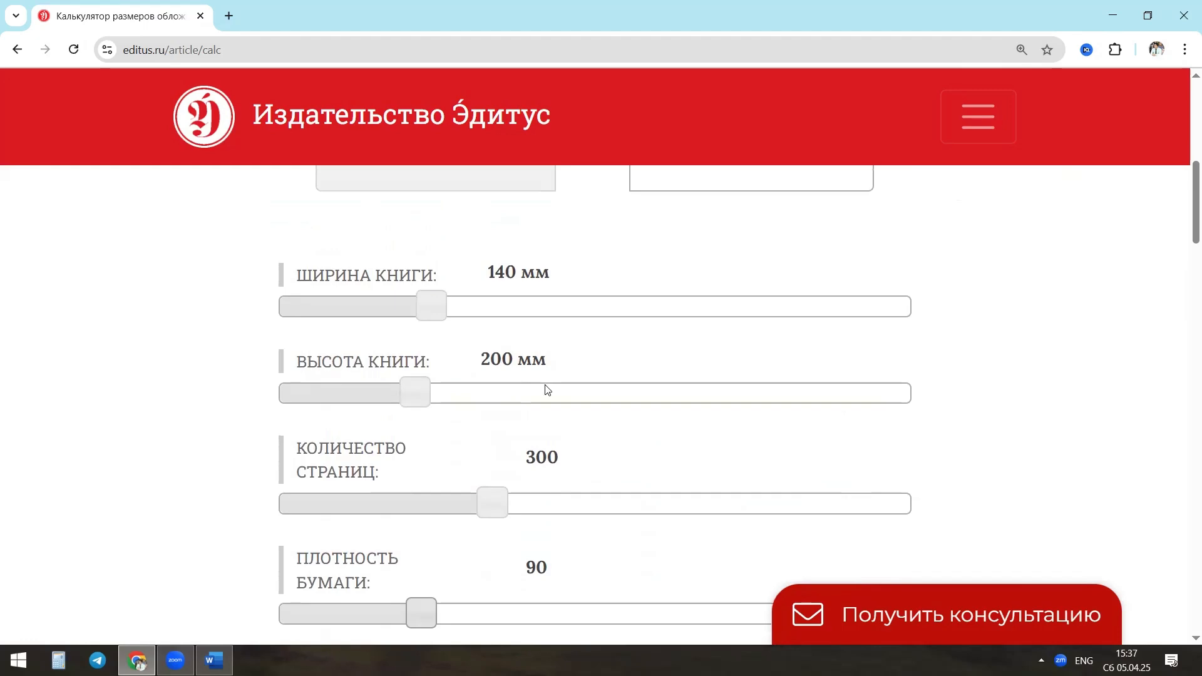
scroll(545, 391, down, 4)
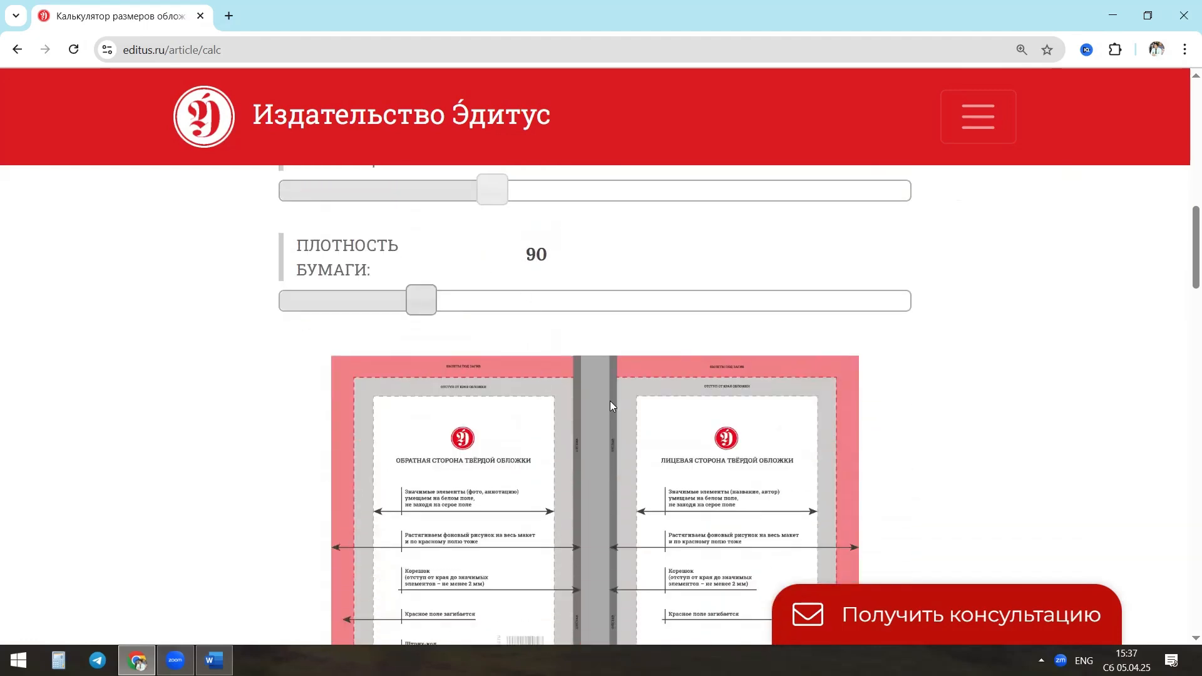
scroll(564, 409, down, 2)
scroll(590, 392, up, 1)
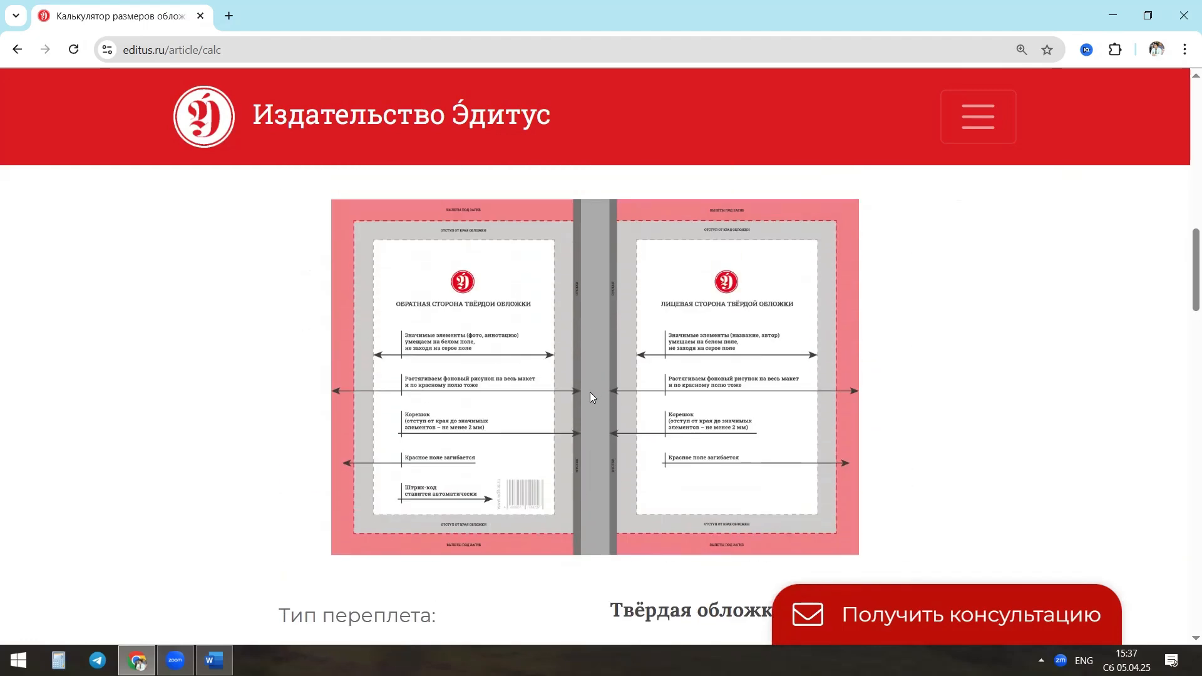
scroll(590, 392, down, 4)
scroll(814, 329, down, 1)
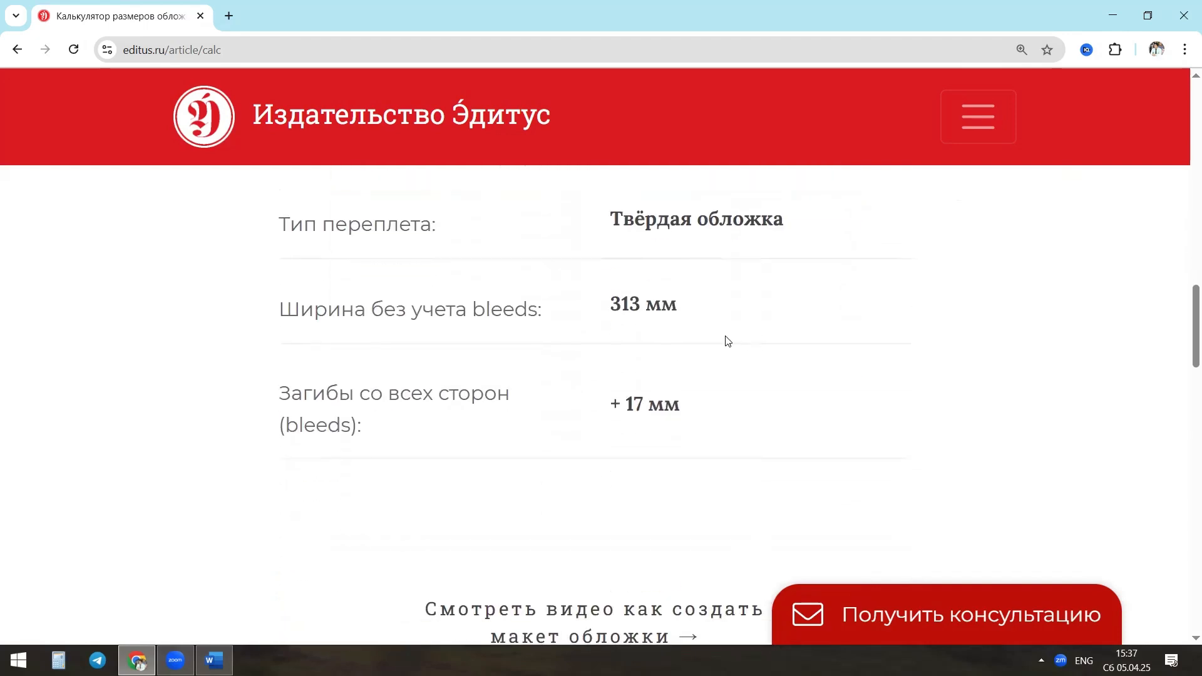
scroll(623, 352, up, 6)
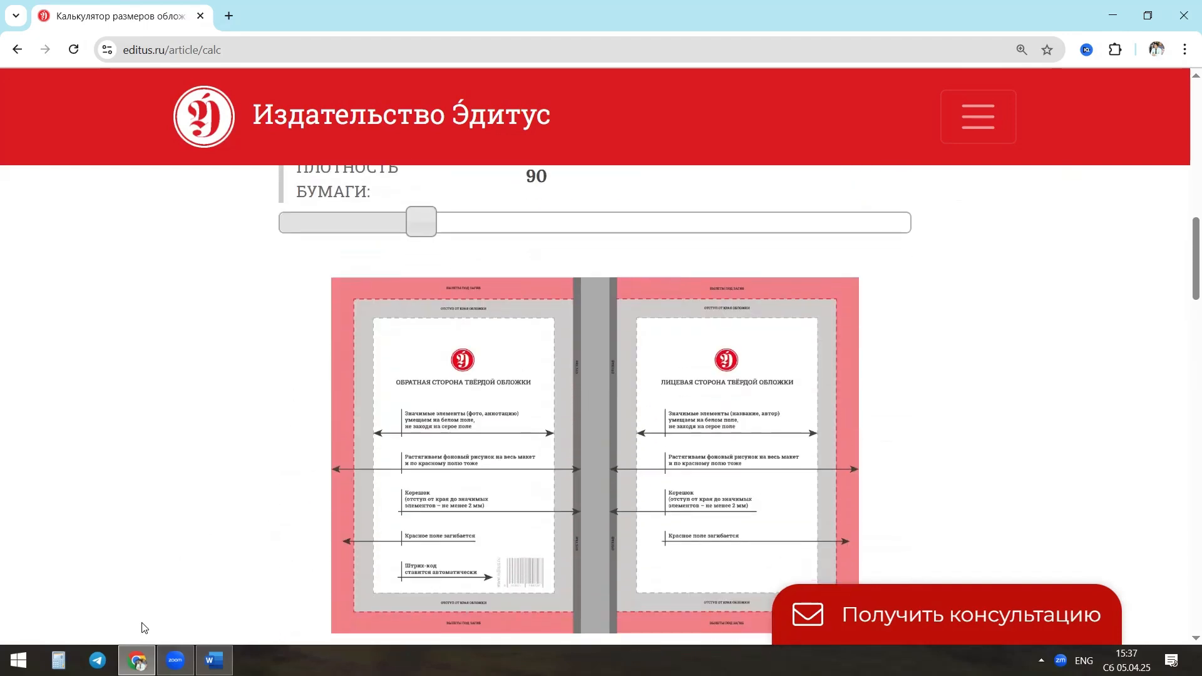
Step: Compare the size values in the Word lesson notes with the calculator's width and bleed results
click(214, 661)
scroll(614, 419, up, 2)
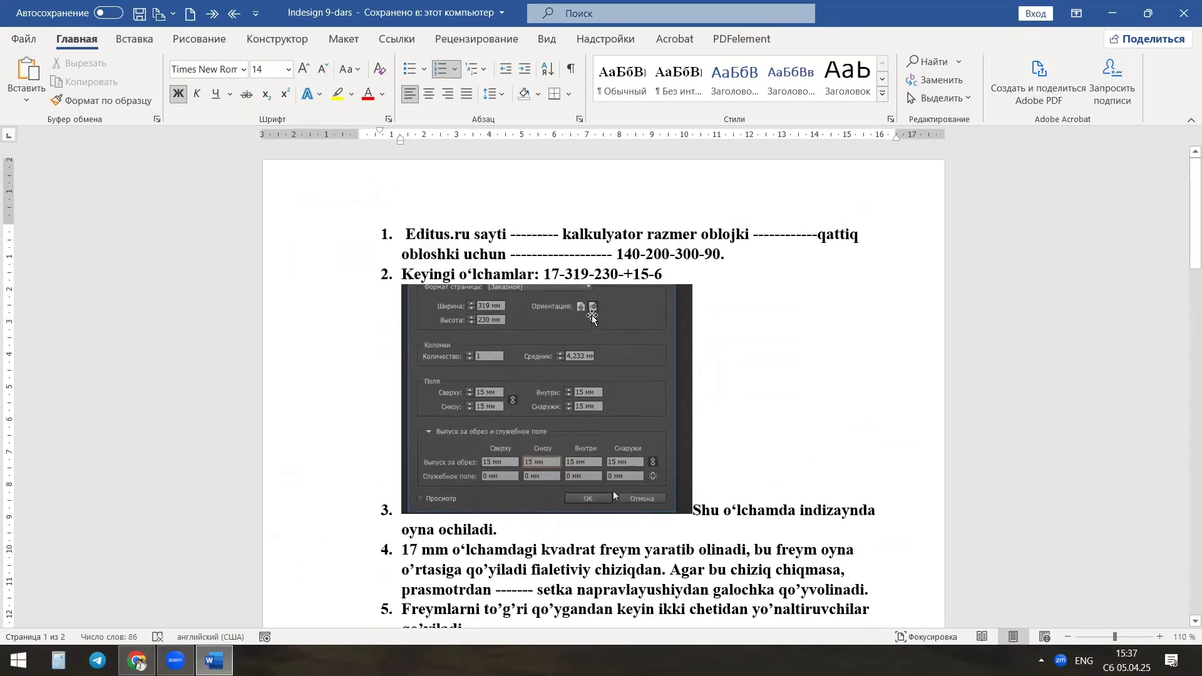
key(alt+Tab)
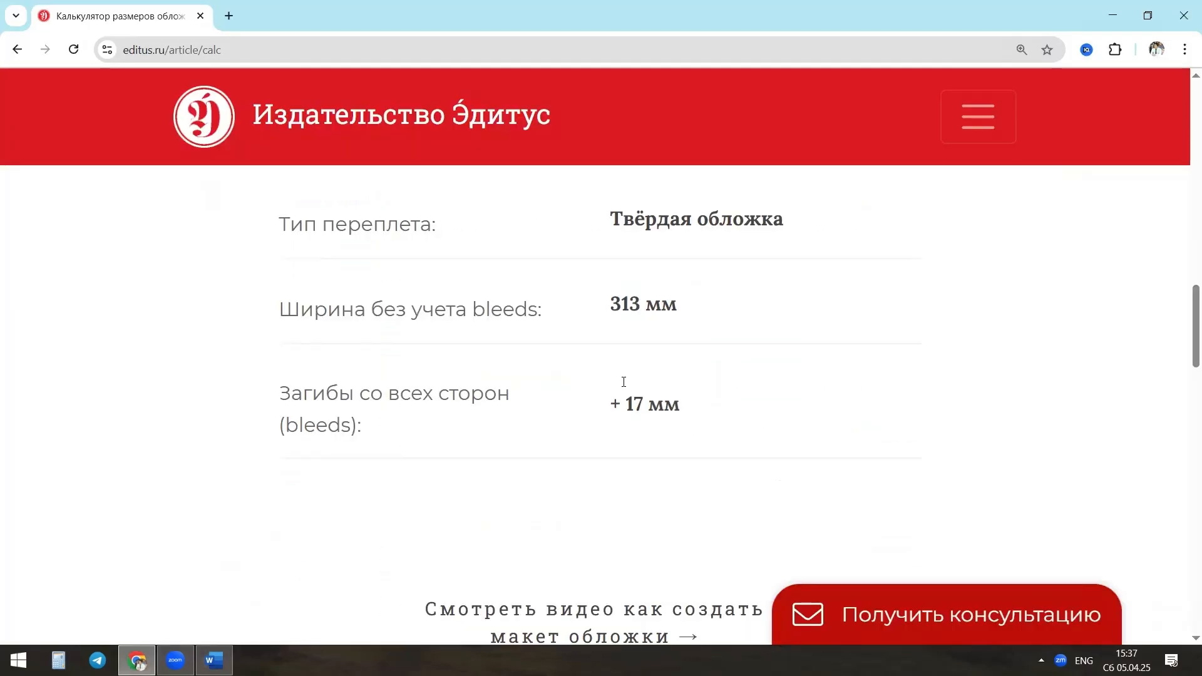
scroll(660, 364, up, 1)
scroll(664, 376, down, 4)
scroll(610, 384, up, 4)
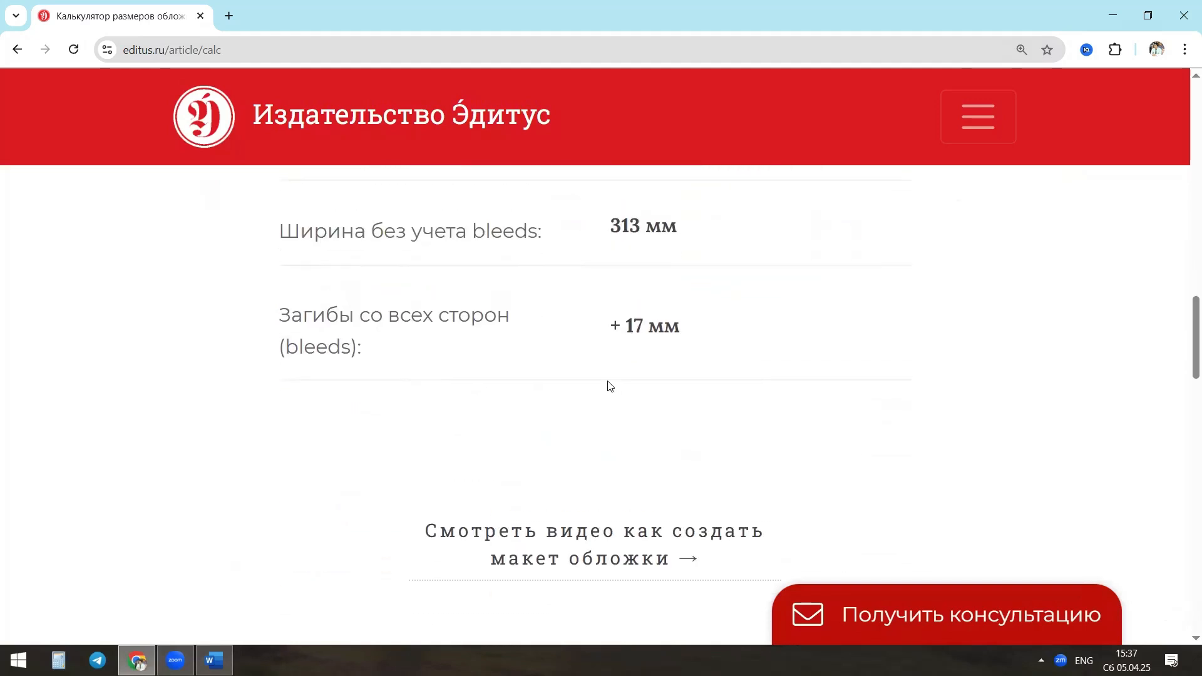
scroll(595, 376, down, 4)
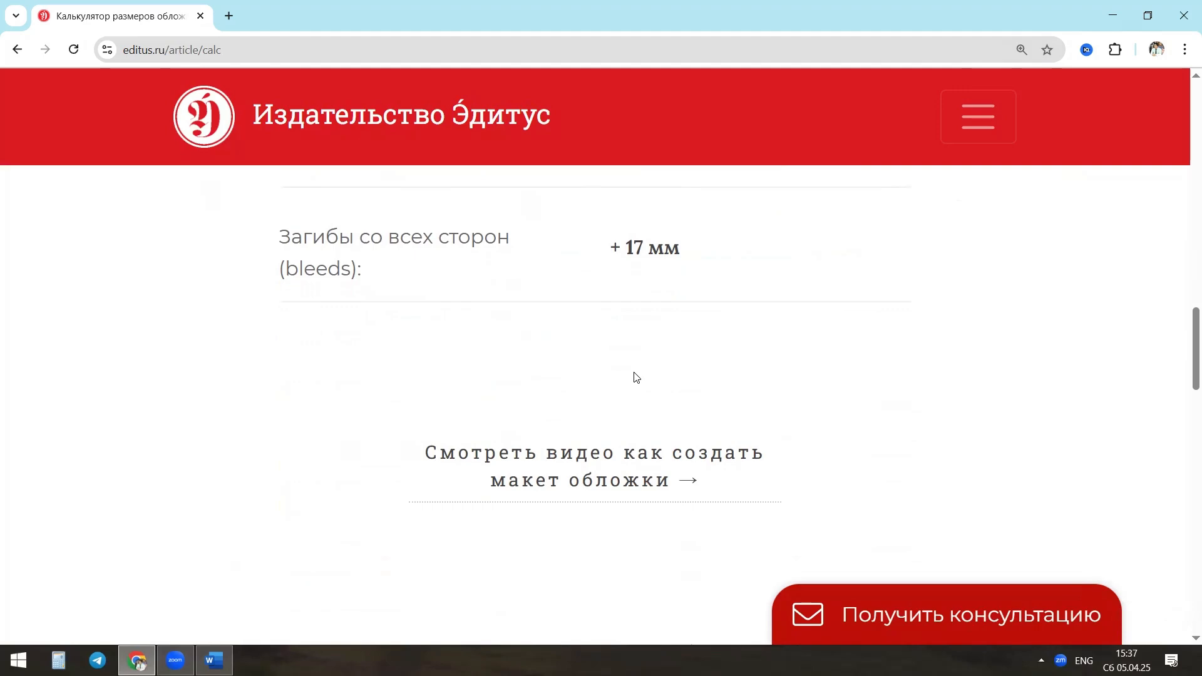
Step: Change the displayed width without bleeds in the calculator results to 319 mm
key(ctrl+minus)
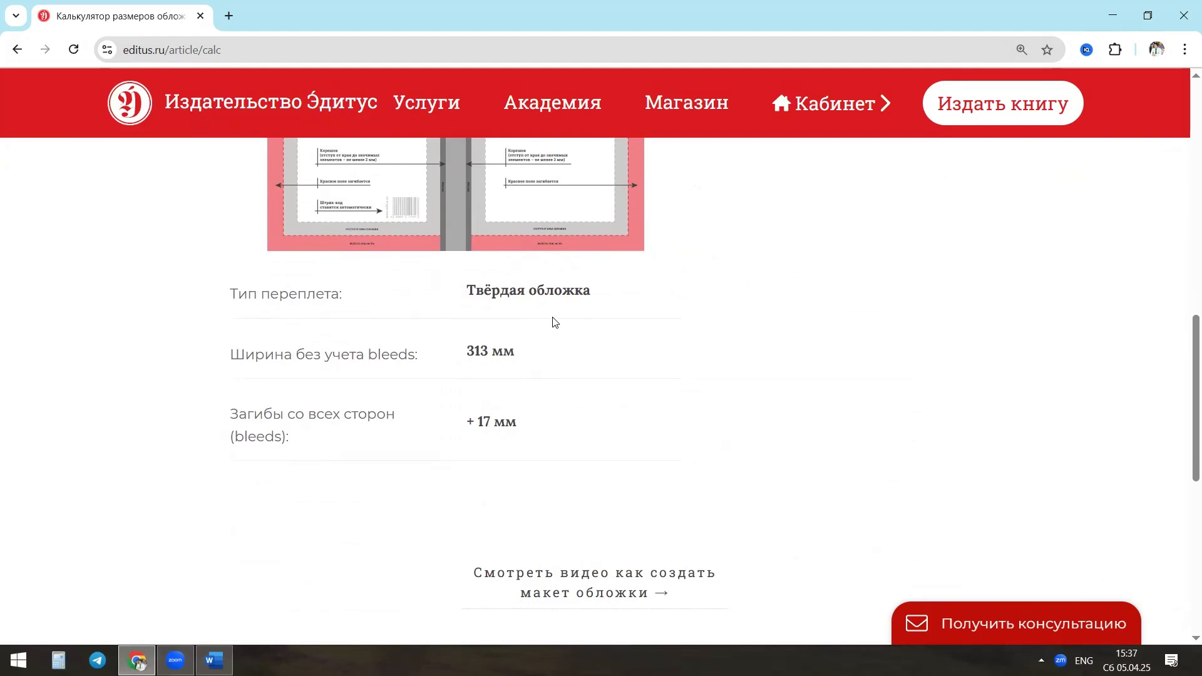
click(488, 352)
key(BackSpace)
text(9)
click(585, 412)
Step: Change the displayed bleeds value for all sides in the calculator results to 15 mm
click(137, 661)
click(138, 661)
click(492, 426)
key(BackSpace)
text(5)
Step: Recheck the calculator's settings, cover diagram and results against the dimensions in the Word lesson notes
scroll(568, 430, down, 3)
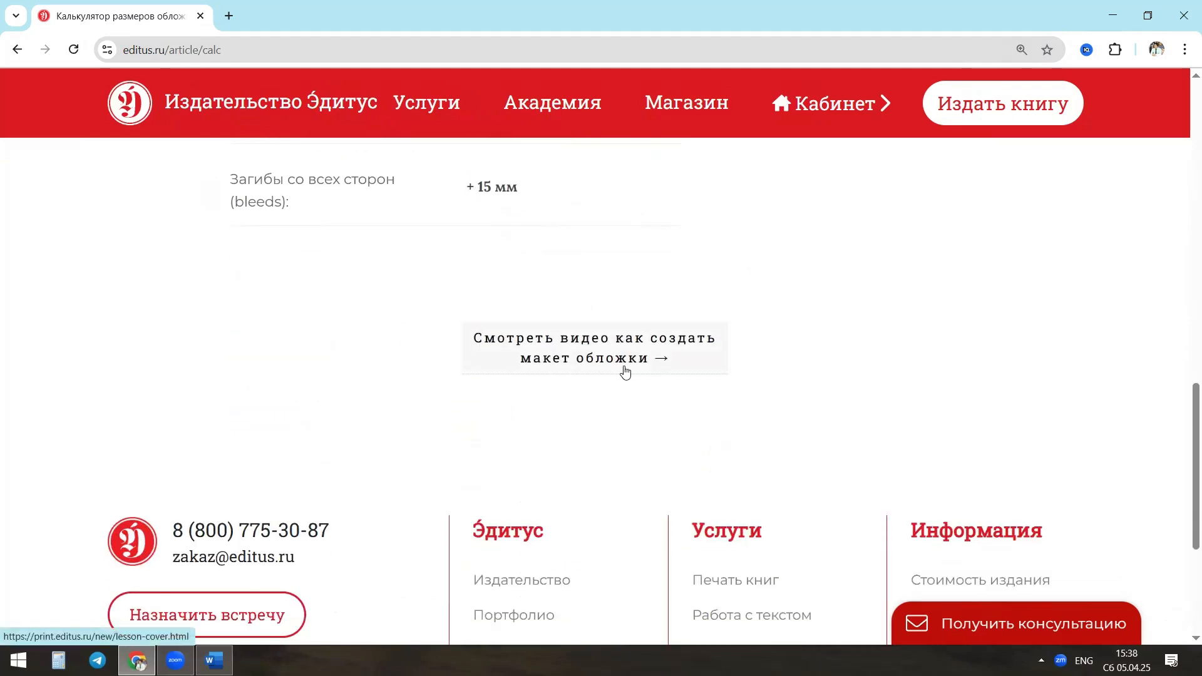
scroll(591, 403, up, 12)
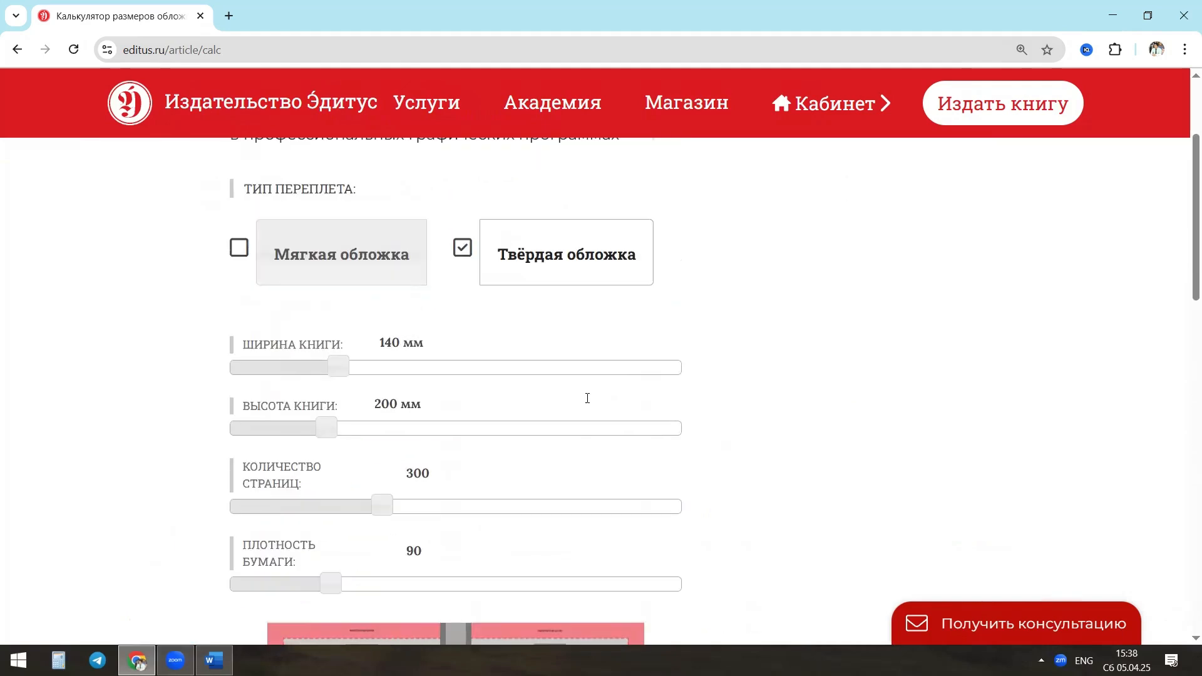
scroll(588, 397, down, 9)
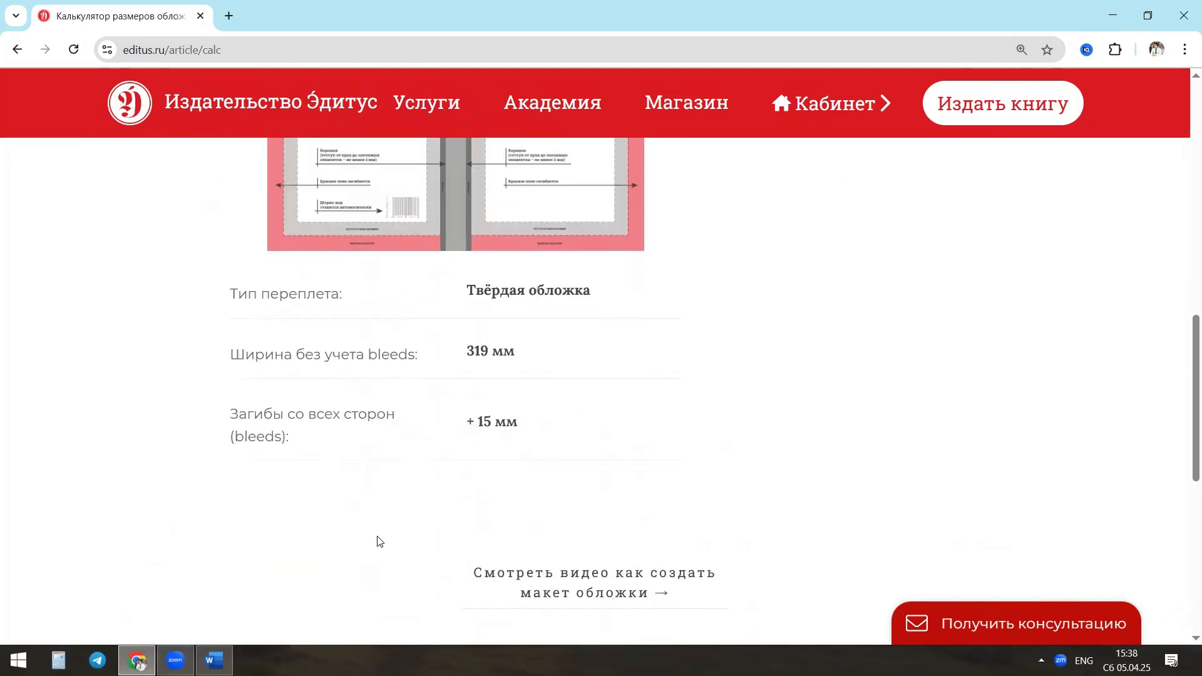
click(215, 661)
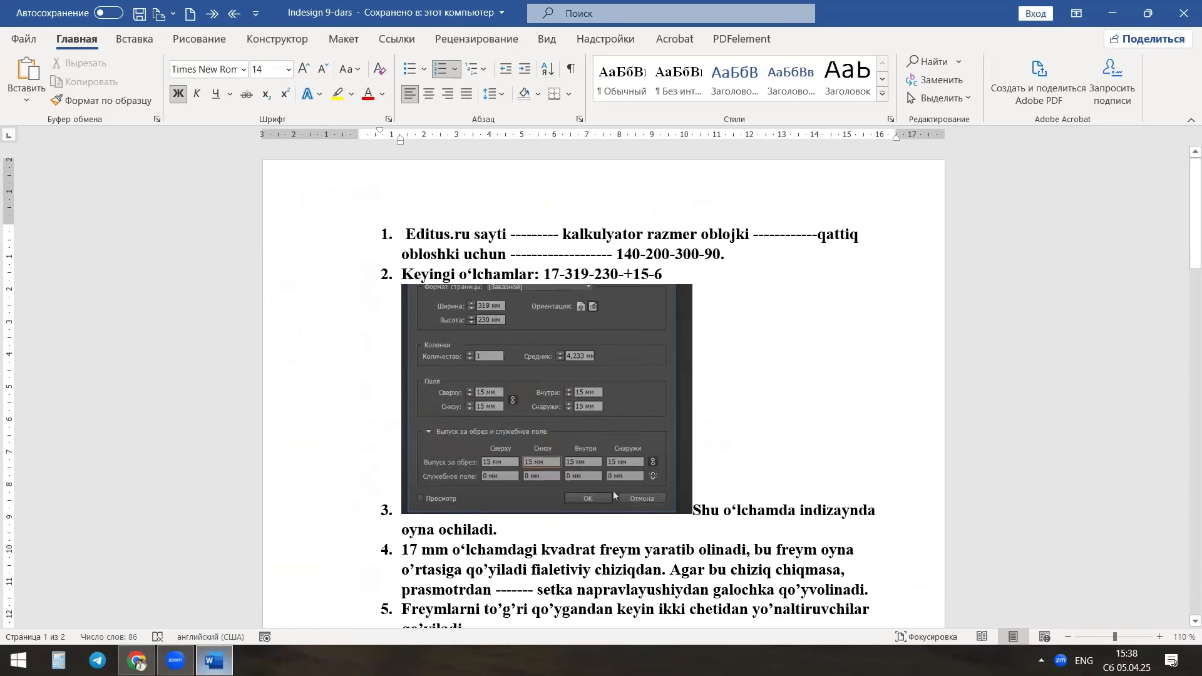
key(alt+Tab)
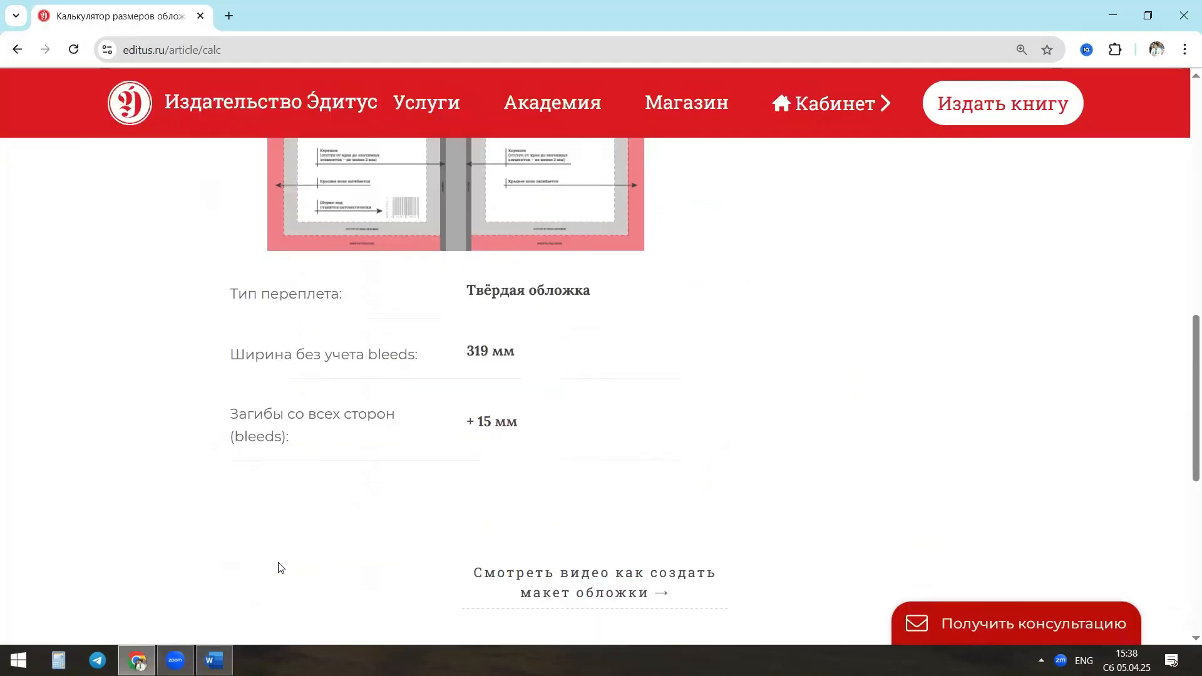
scroll(547, 357, up, 5)
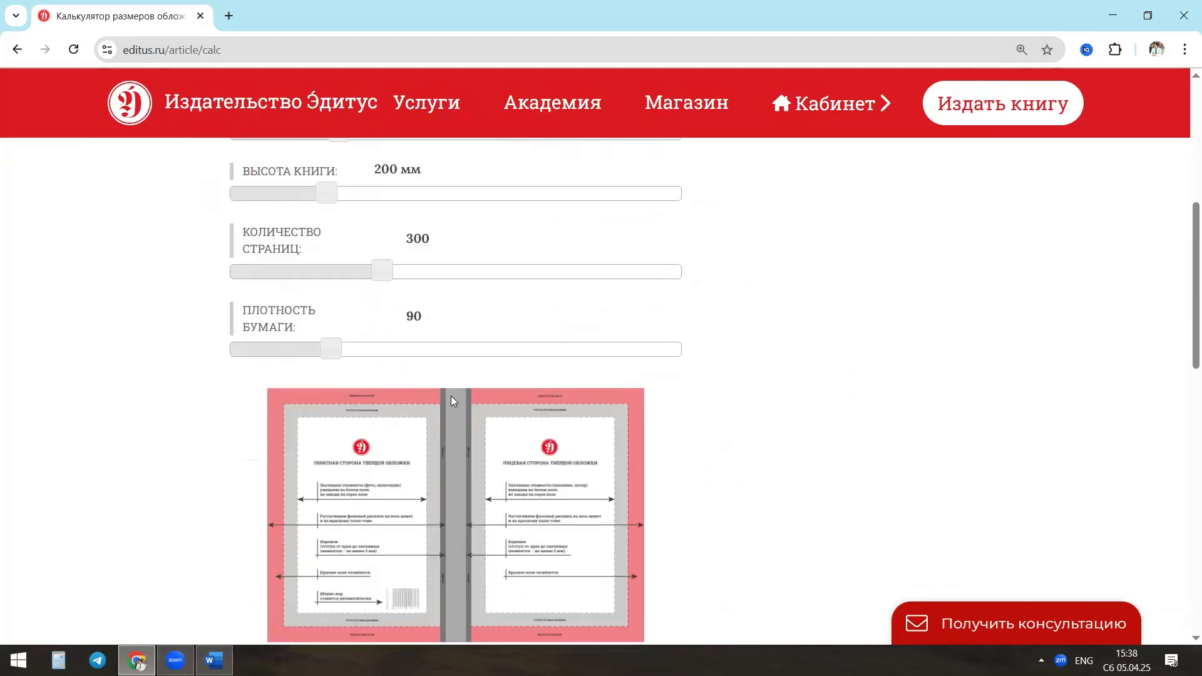
scroll(548, 416, down, 10)
scroll(437, 438, up, 12)
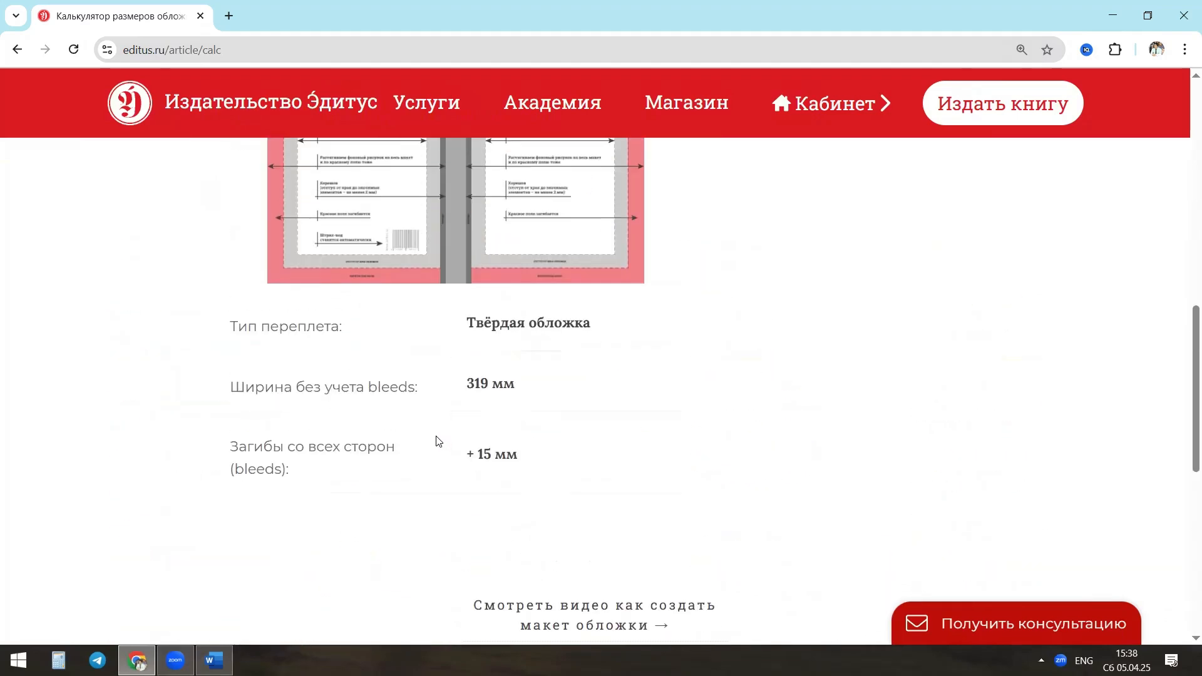
Step: Switch from the calculator to InDesign and start a new document
scroll(463, 438, down, 9)
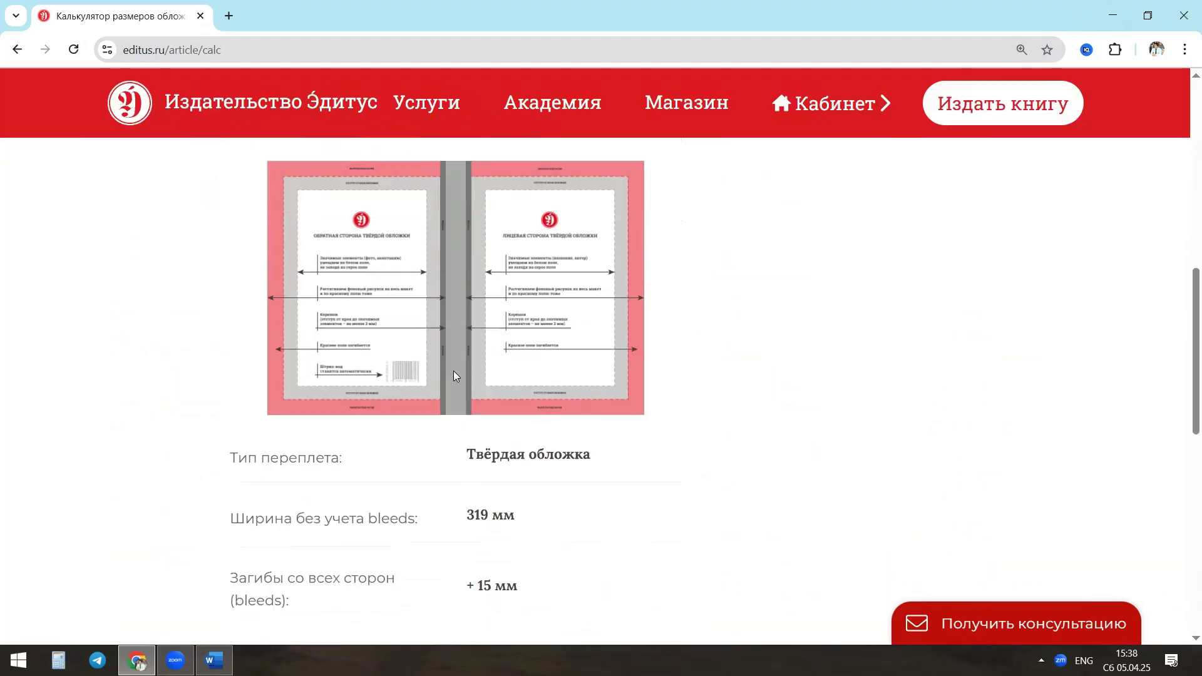
scroll(329, 318, up, 2)
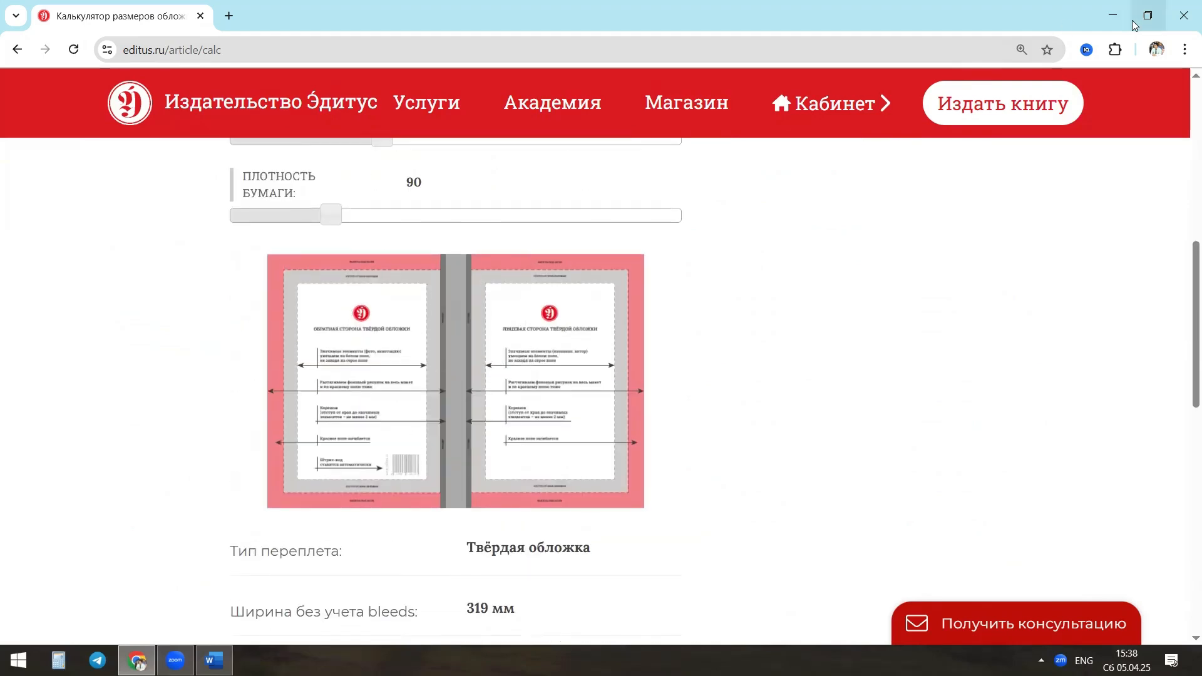
click(1113, 15)
double_click(506, 593)
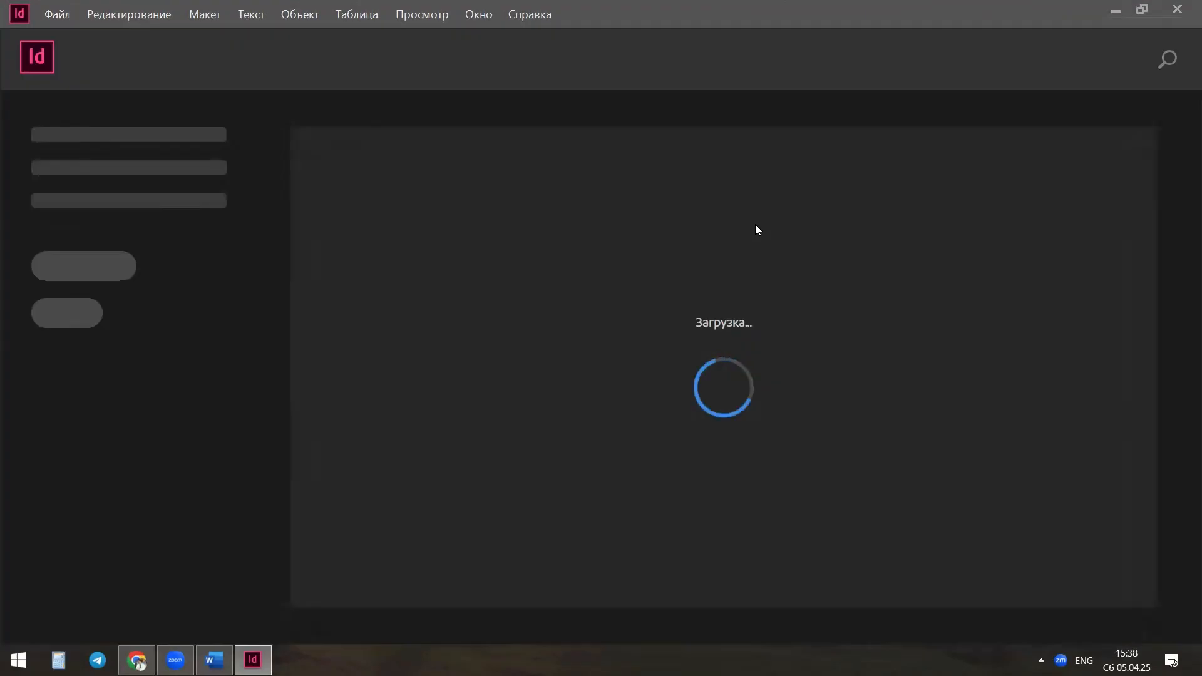
click(103, 217)
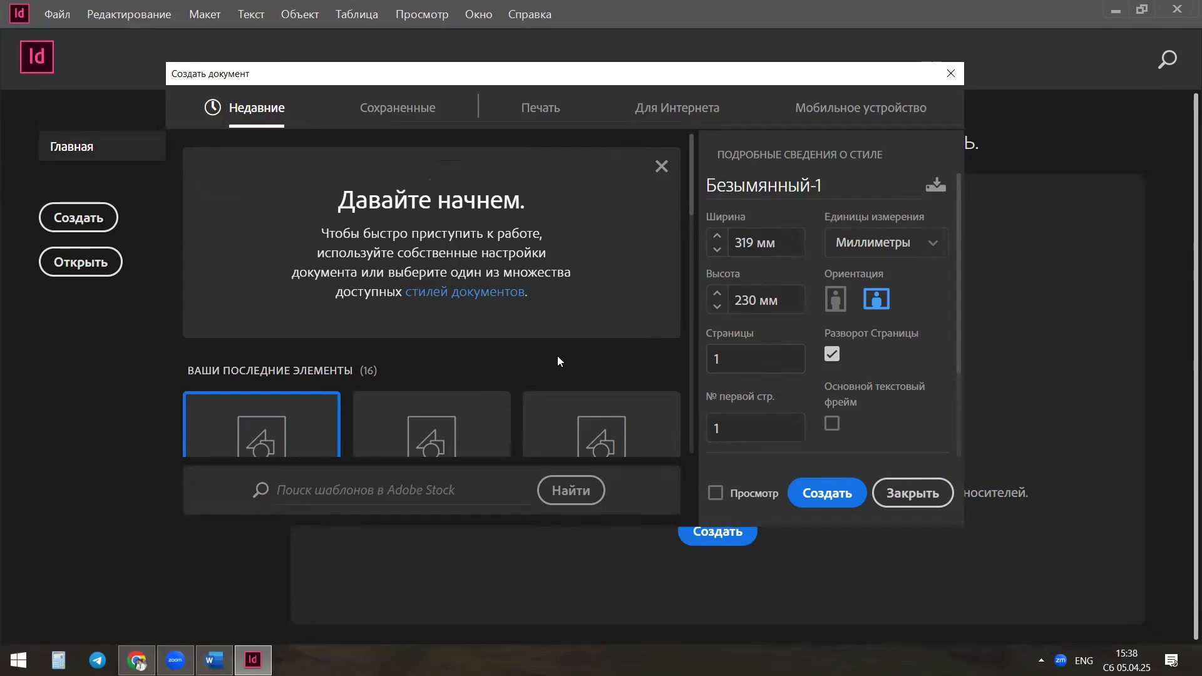
Step: Try centimetres and inches as the new document's measurement units, and return to millimetres
click(882, 252)
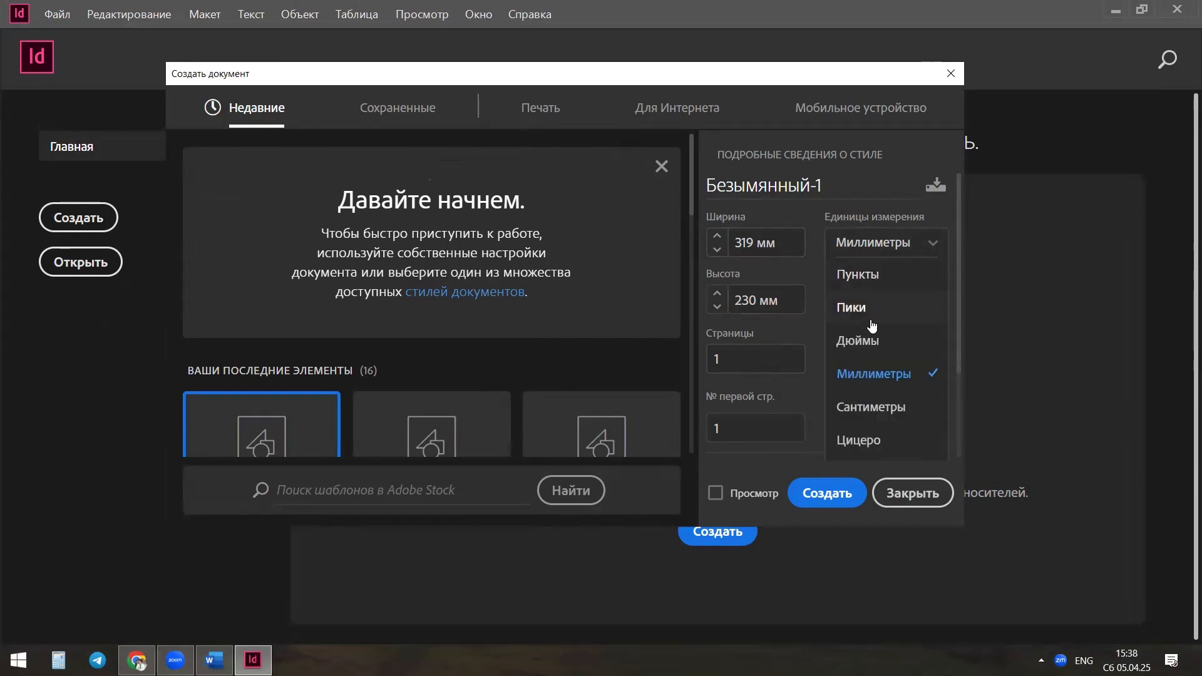
click(887, 420)
click(918, 241)
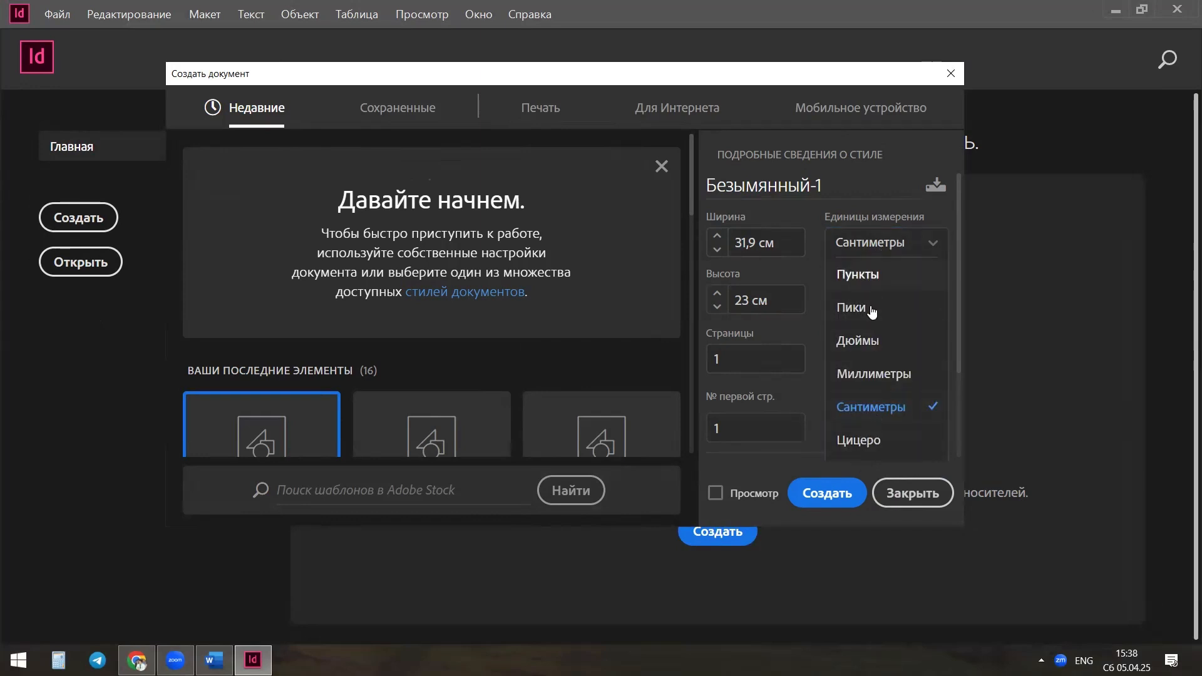
click(863, 342)
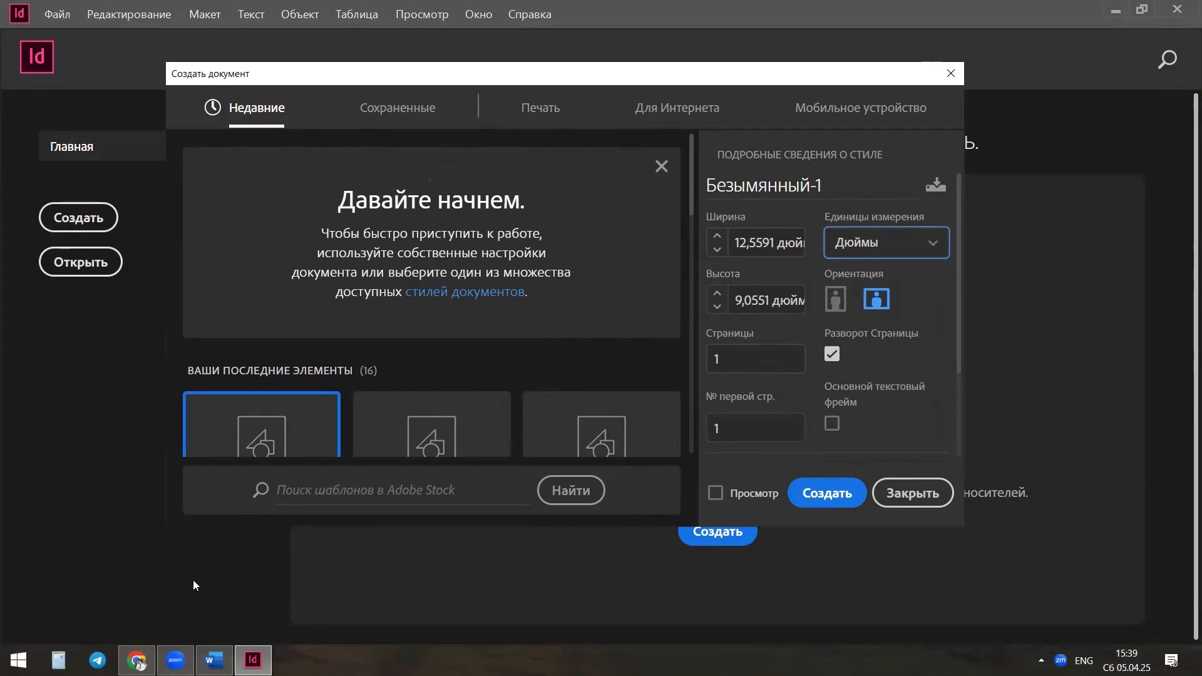
click(214, 661)
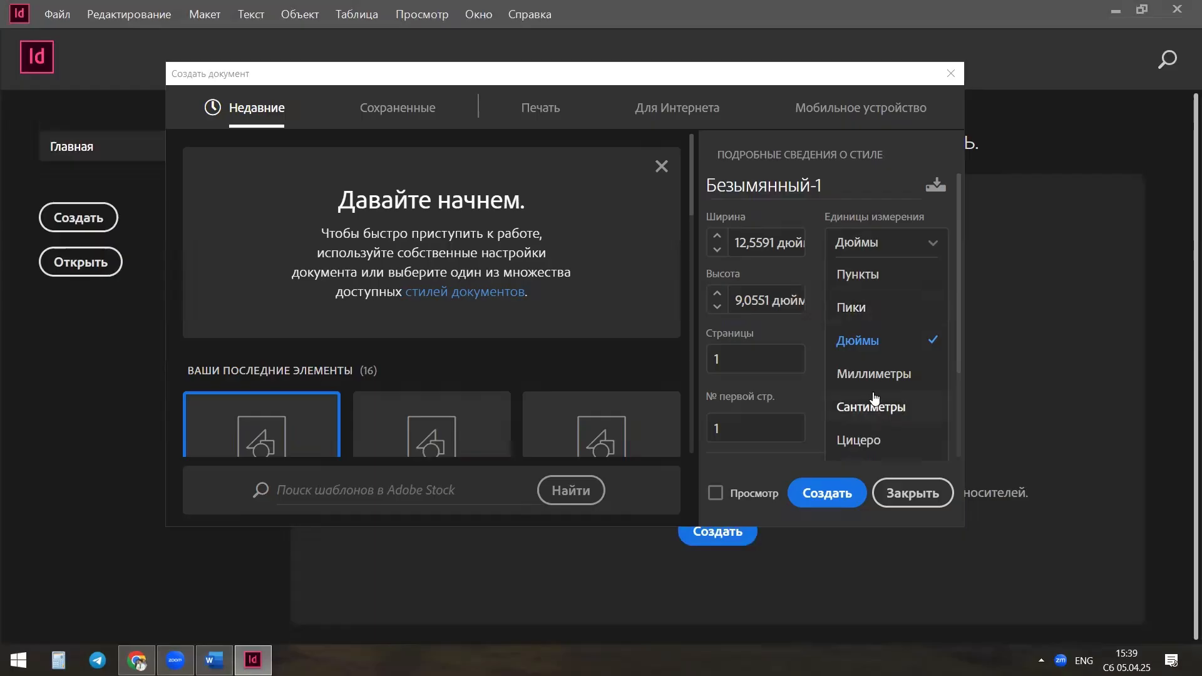
click(874, 375)
Step: Lower the new document's page height to 229 mm
click(766, 248)
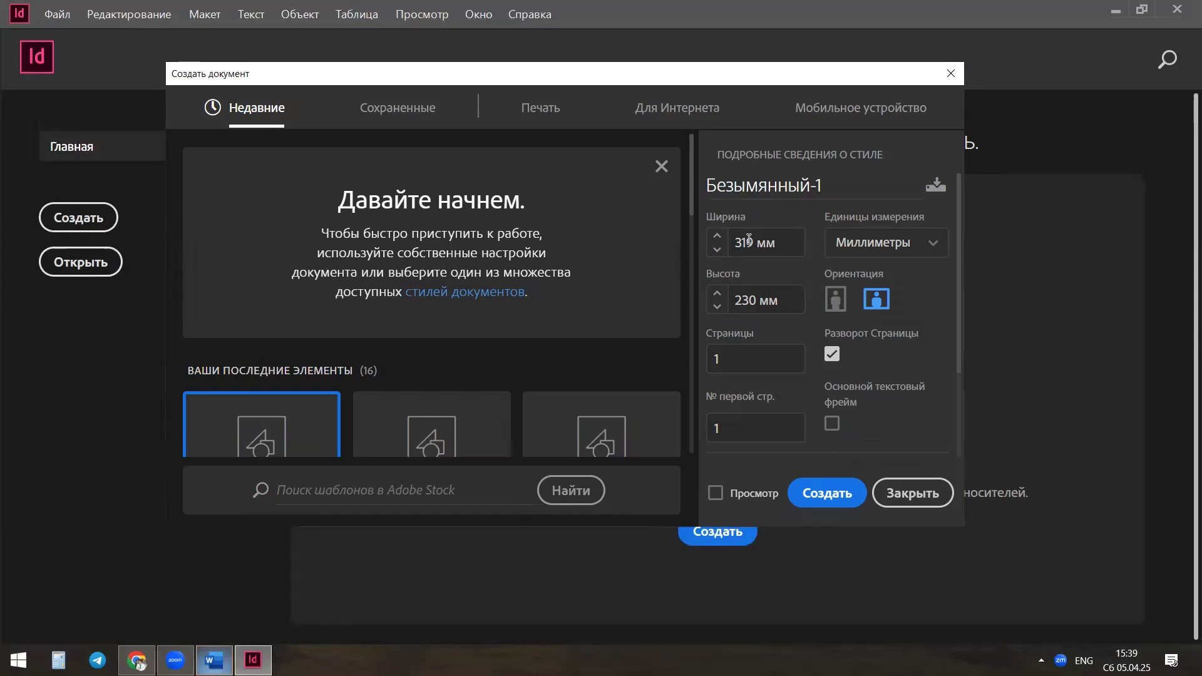
click(777, 295)
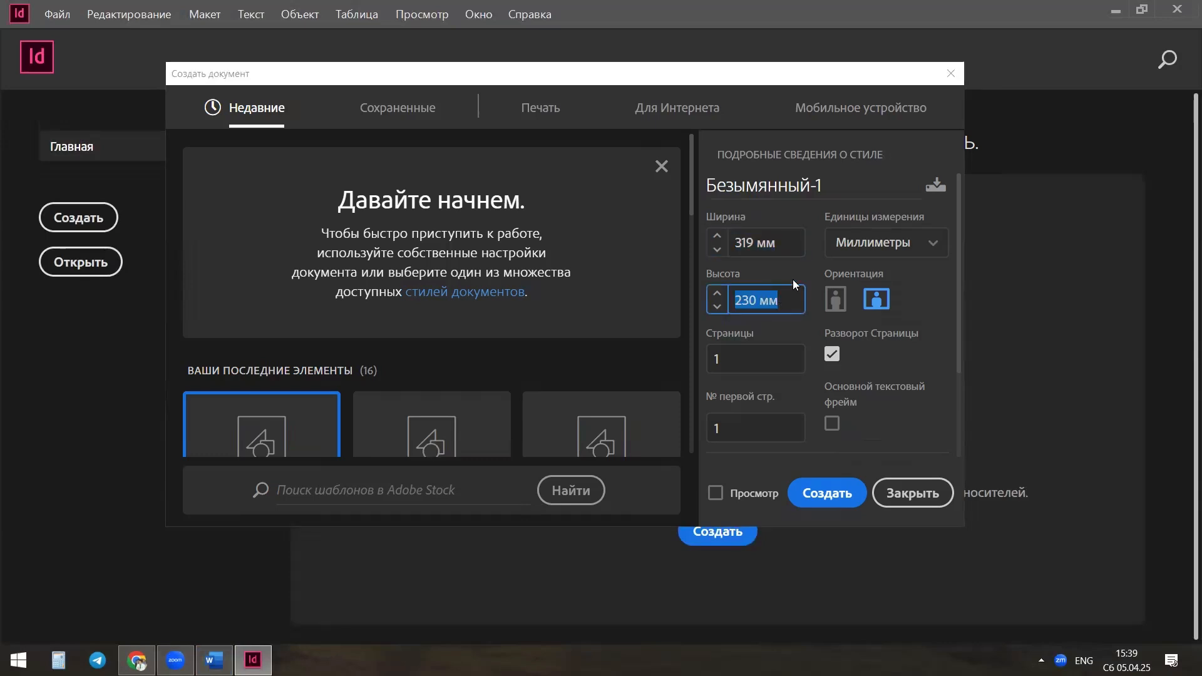
key(Down)
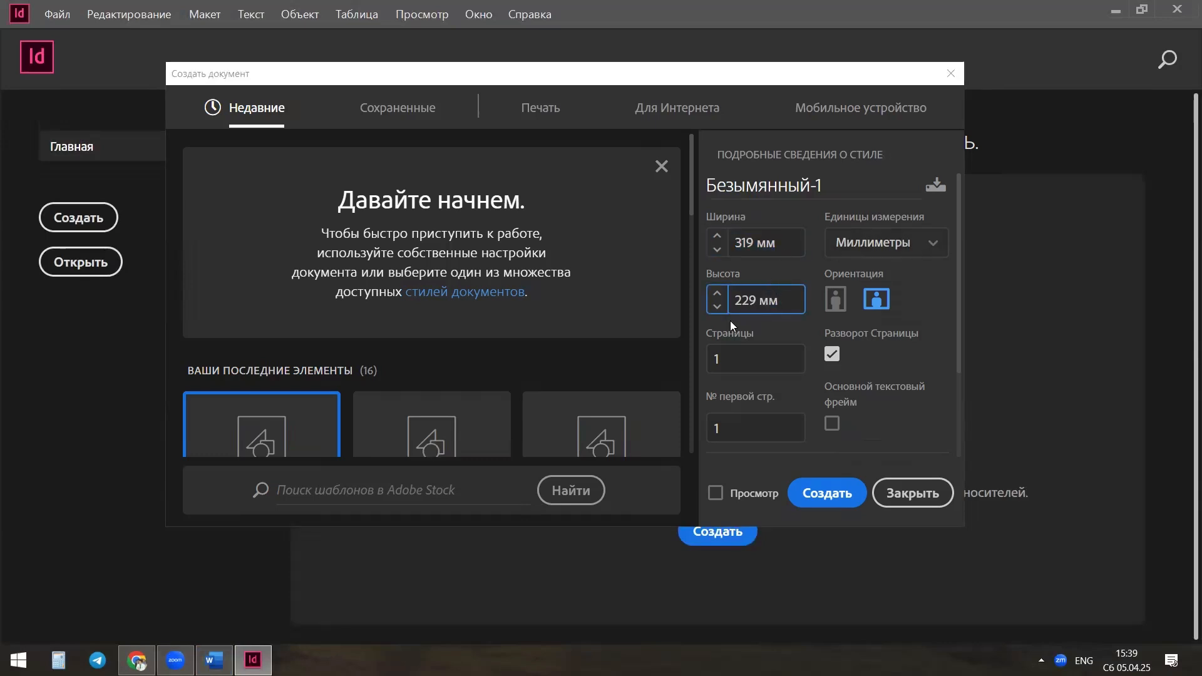
Step: Choose the recent custom 210 × 297 mm preset and set the page width to 319 mm
scroll(424, 393, down, 2)
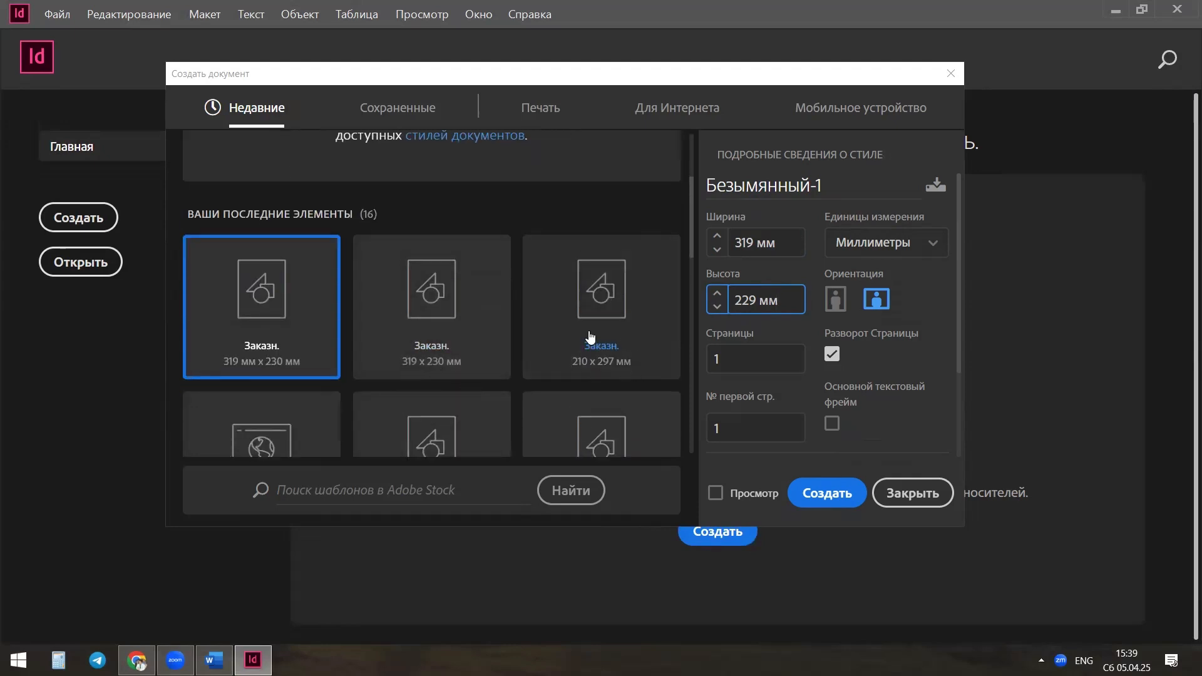
click(621, 333)
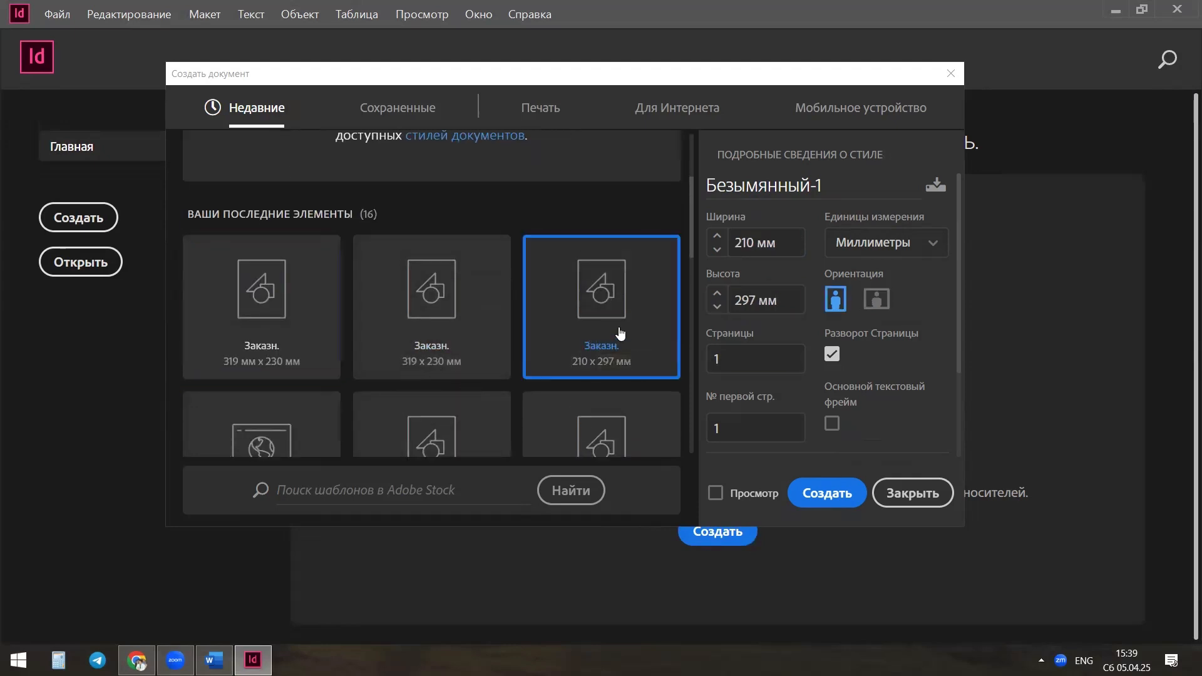
click(761, 248)
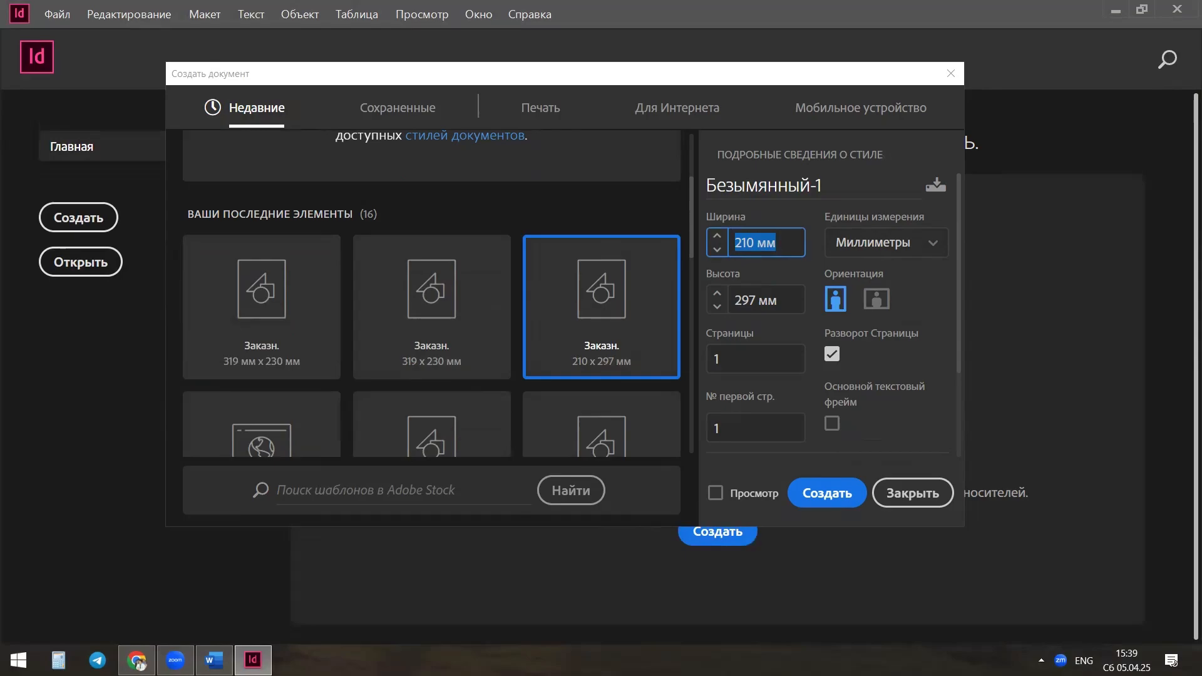
click(214, 660)
key(alt+Tab)
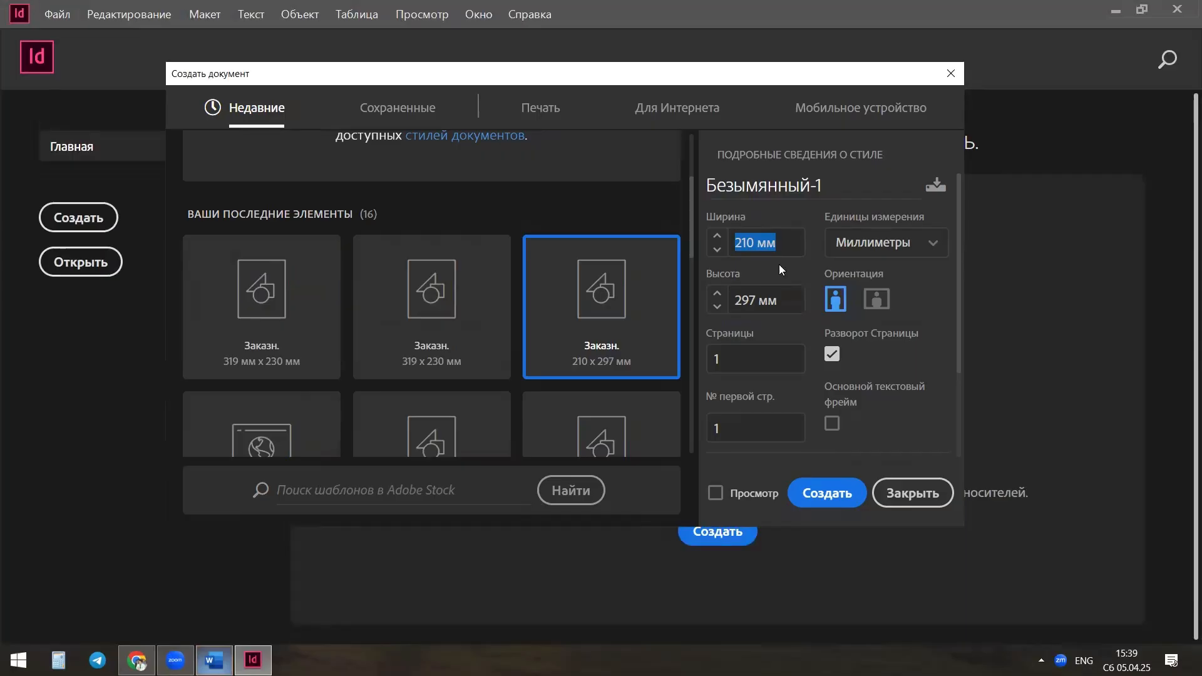
click(780, 238)
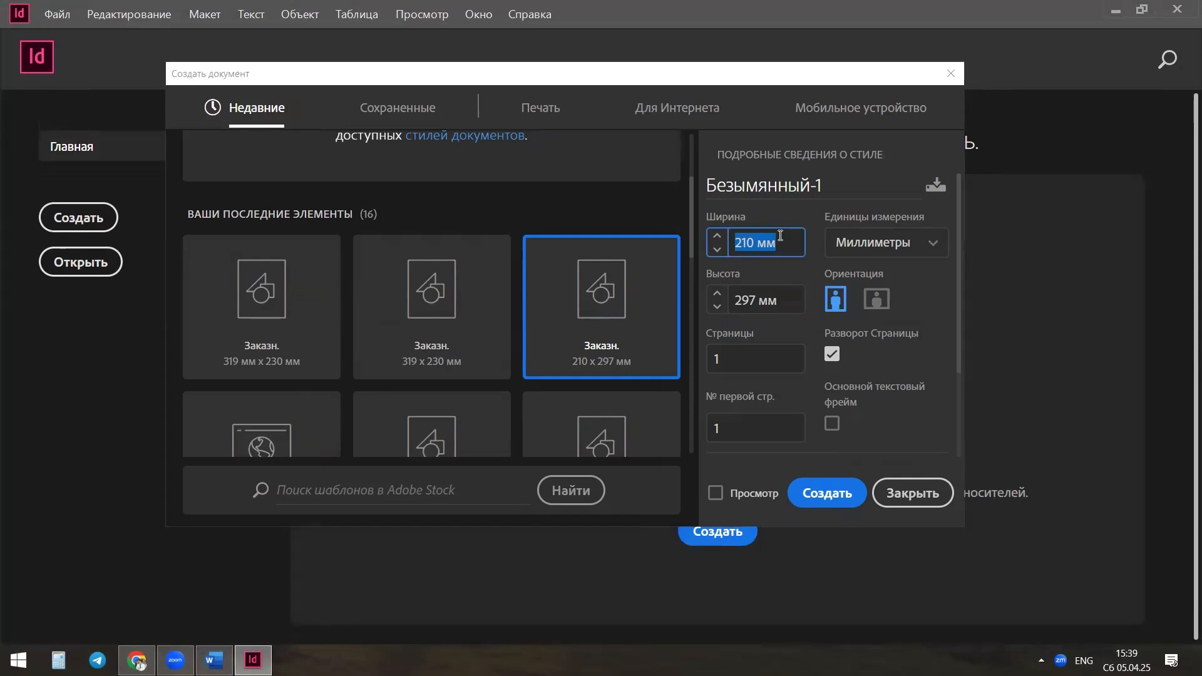
drag(775, 238, 643, 235)
text(391)
key(BackSpace)
key(BackSpace)
text(19)
key(Tab)
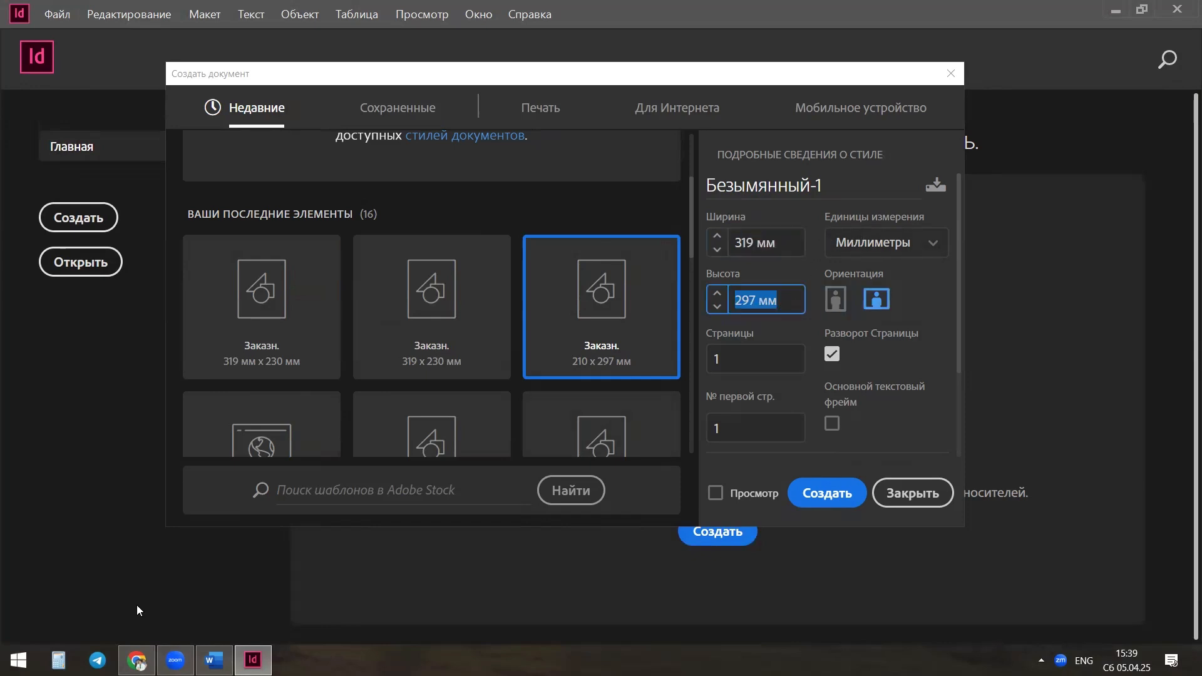
Step: Check the page height in the Word lesson notes and set the document's height to 230 mm
key(alt+Tab)
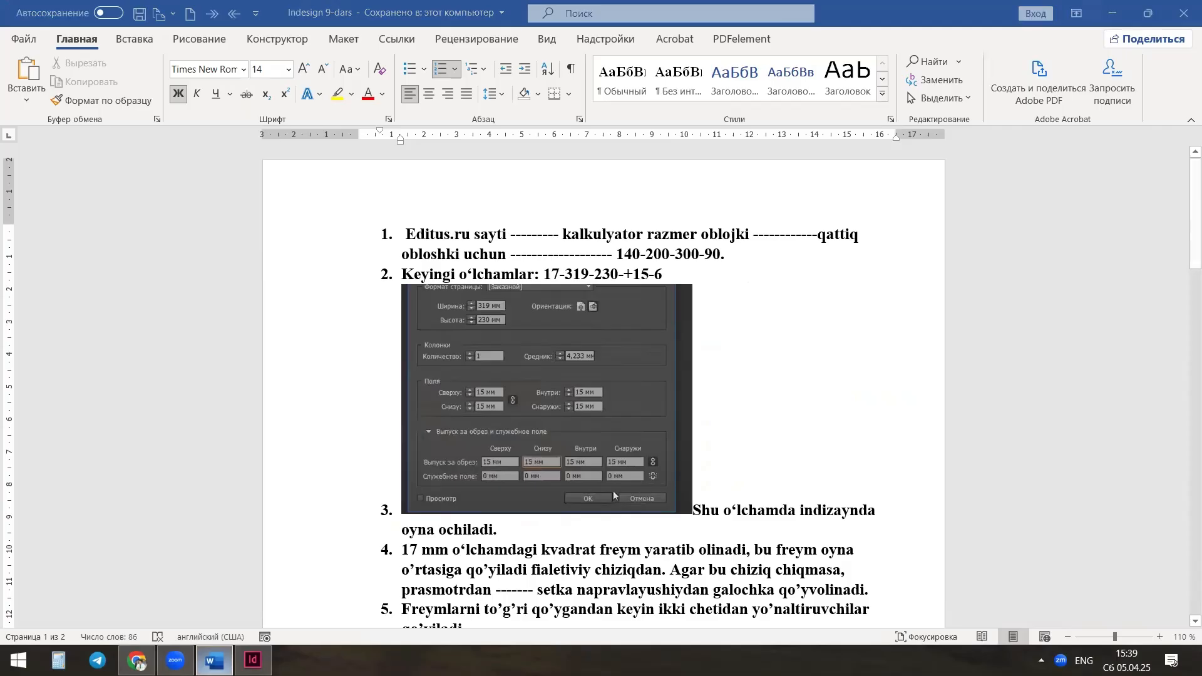
key(alt+Tab)
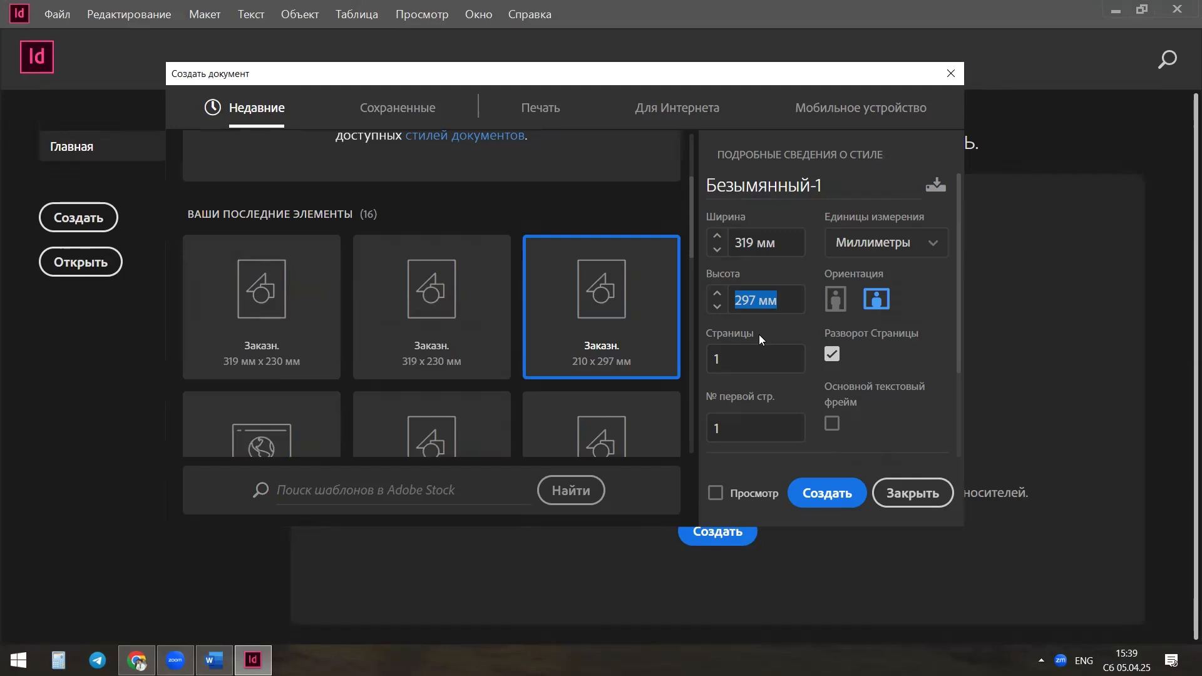
drag(798, 296, 598, 320)
text(230)
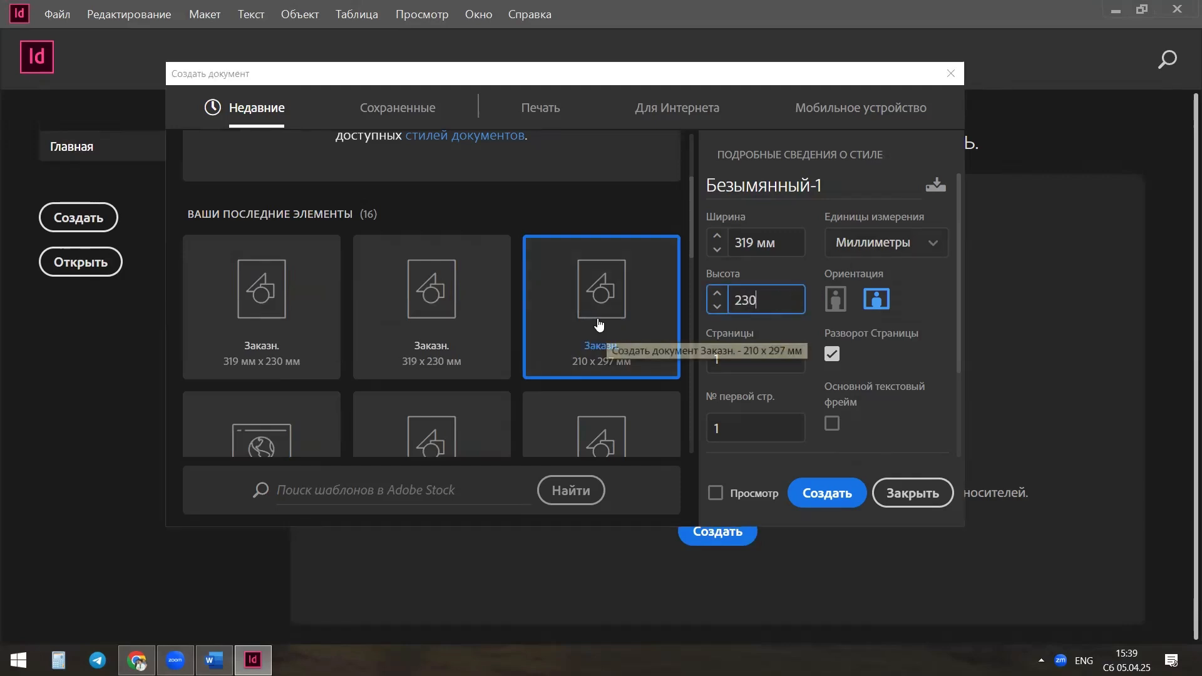
click(912, 318)
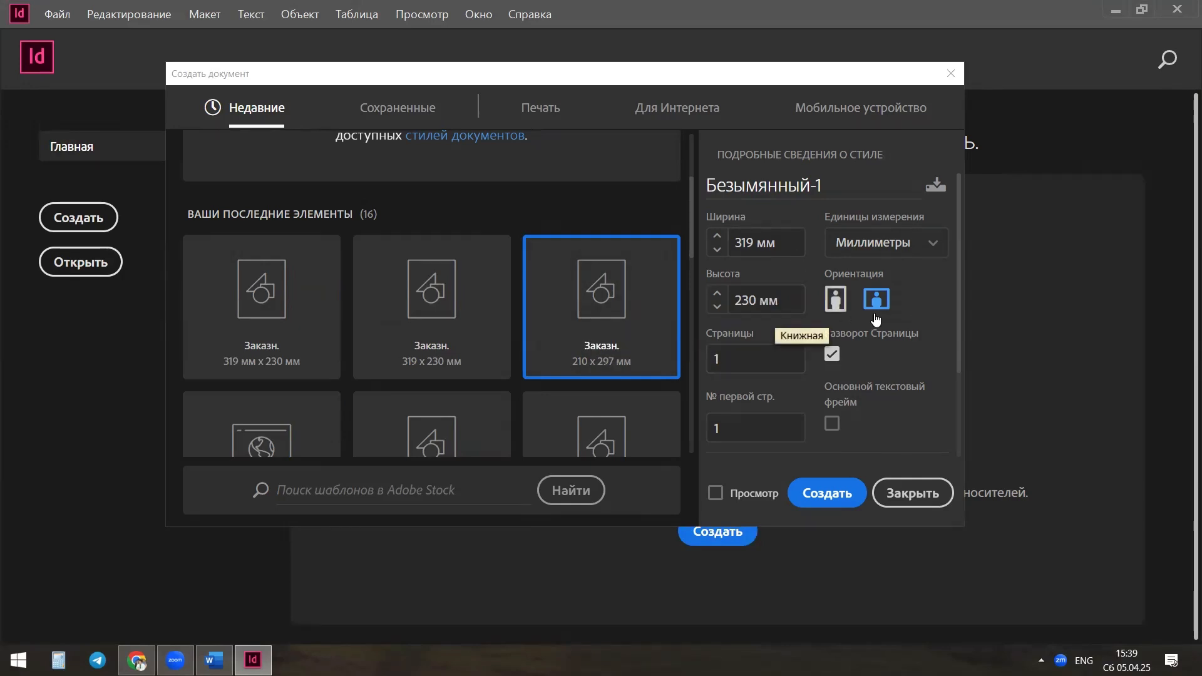
Step: Check the column count in the lesson notes, set the columns to 1 and expand the margin settings
scroll(798, 339, down, 2)
scroll(797, 334, down, 1)
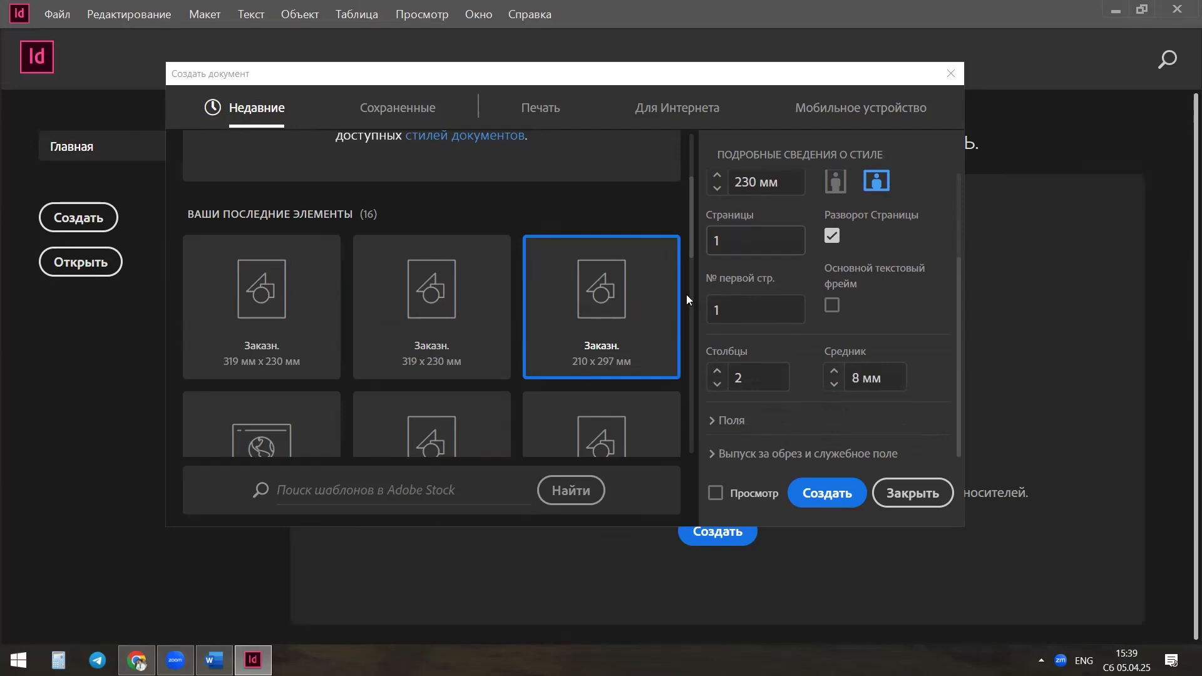
key(alt+Tab)
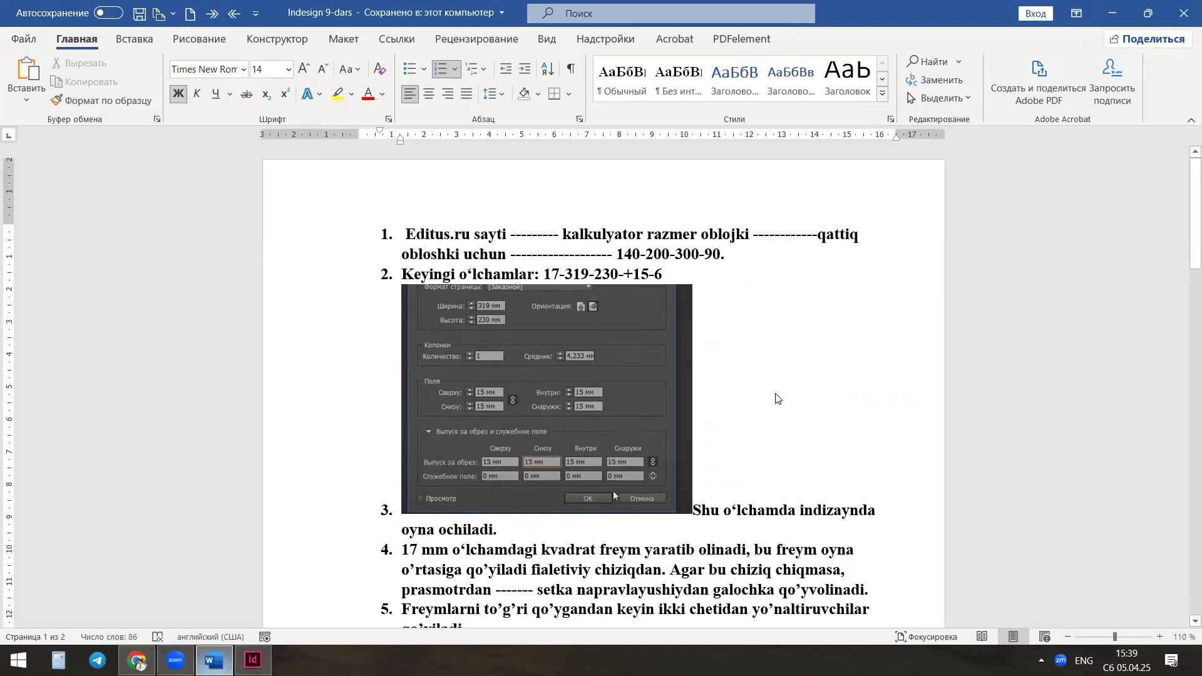
key(alt+Tab)
text(1)
click(796, 413)
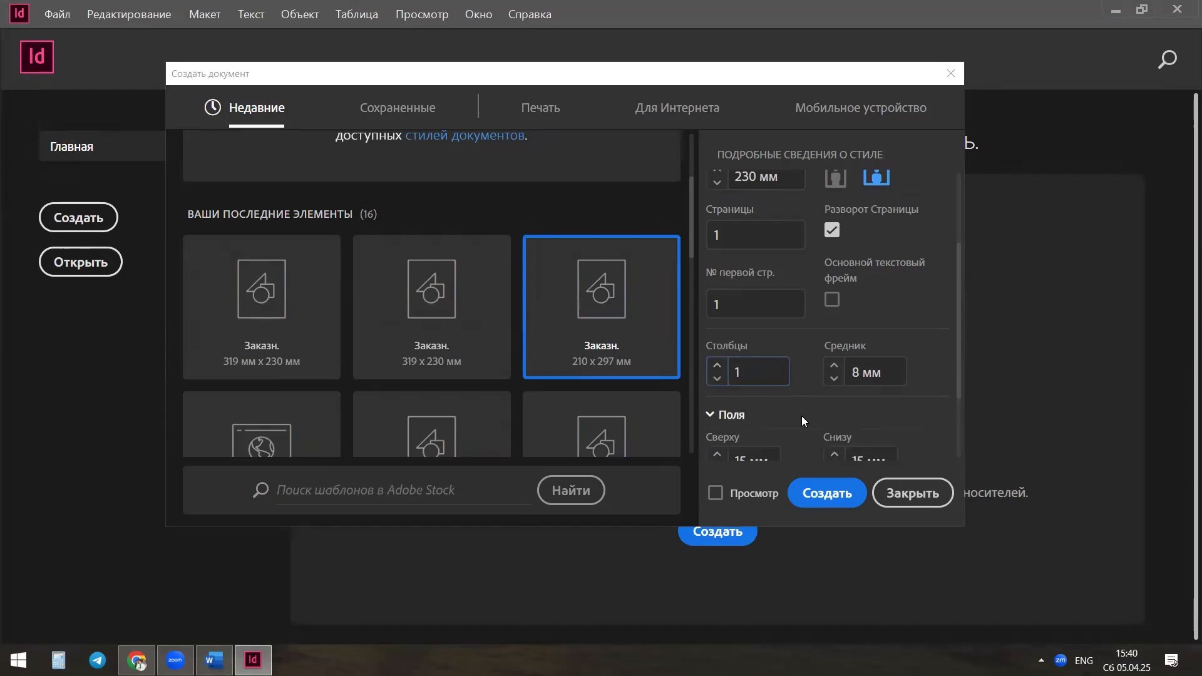
Step: Expand the bleed and slug settings and set the column gutter to 0 mm
scroll(783, 351, down, 2)
scroll(762, 369, up, 4)
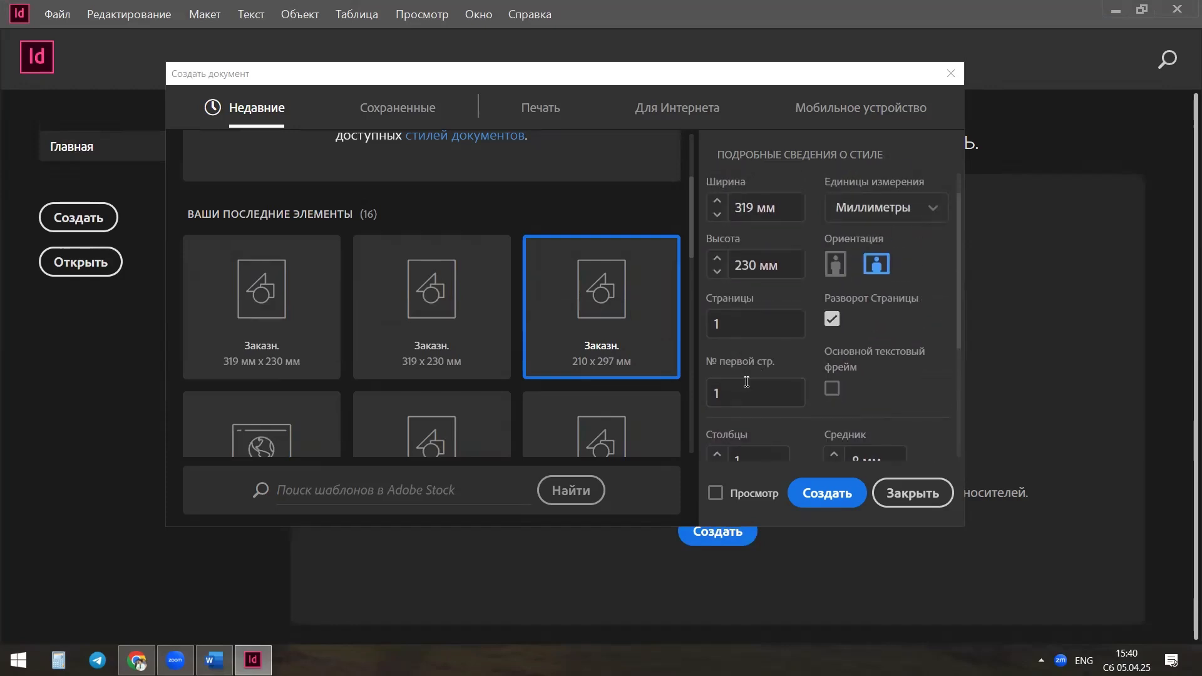
scroll(785, 348, down, 4)
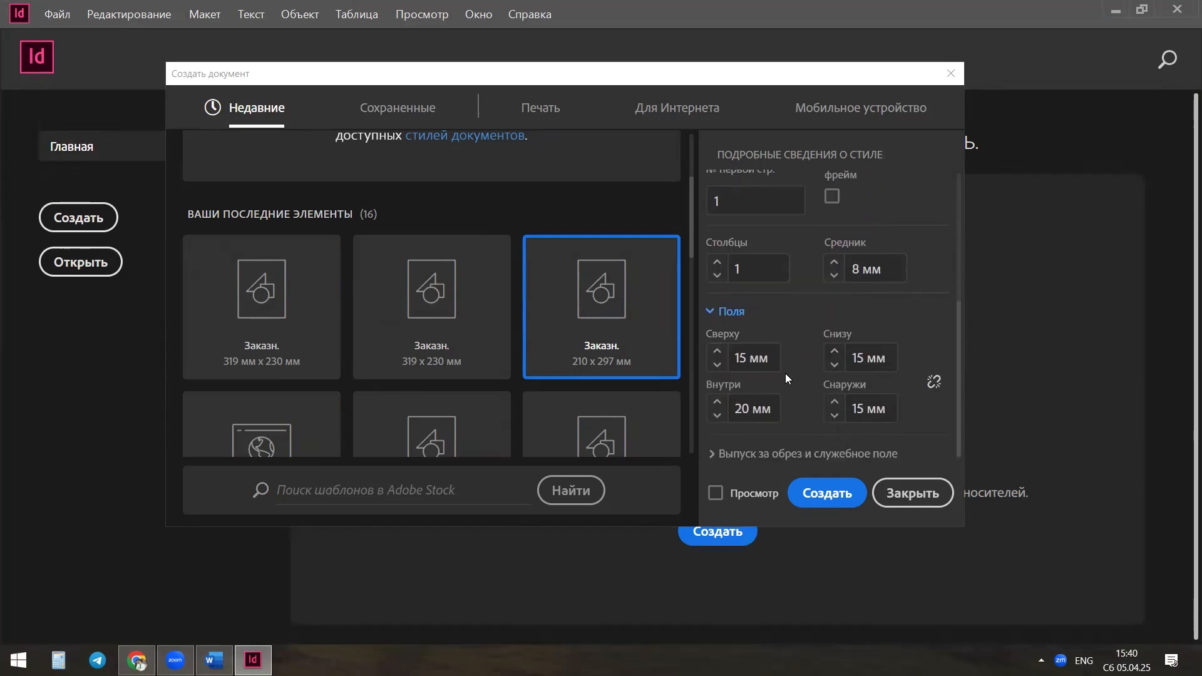
click(732, 450)
scroll(767, 427, down, 4)
scroll(788, 342, up, 5)
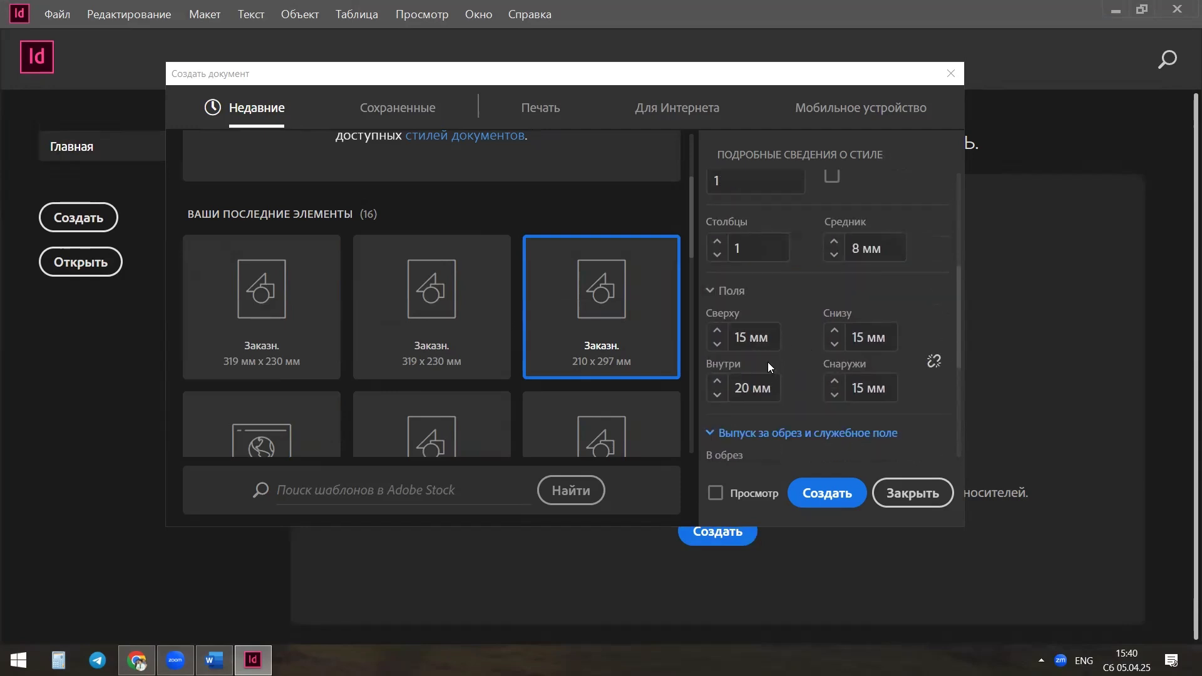
scroll(768, 362, up, 2)
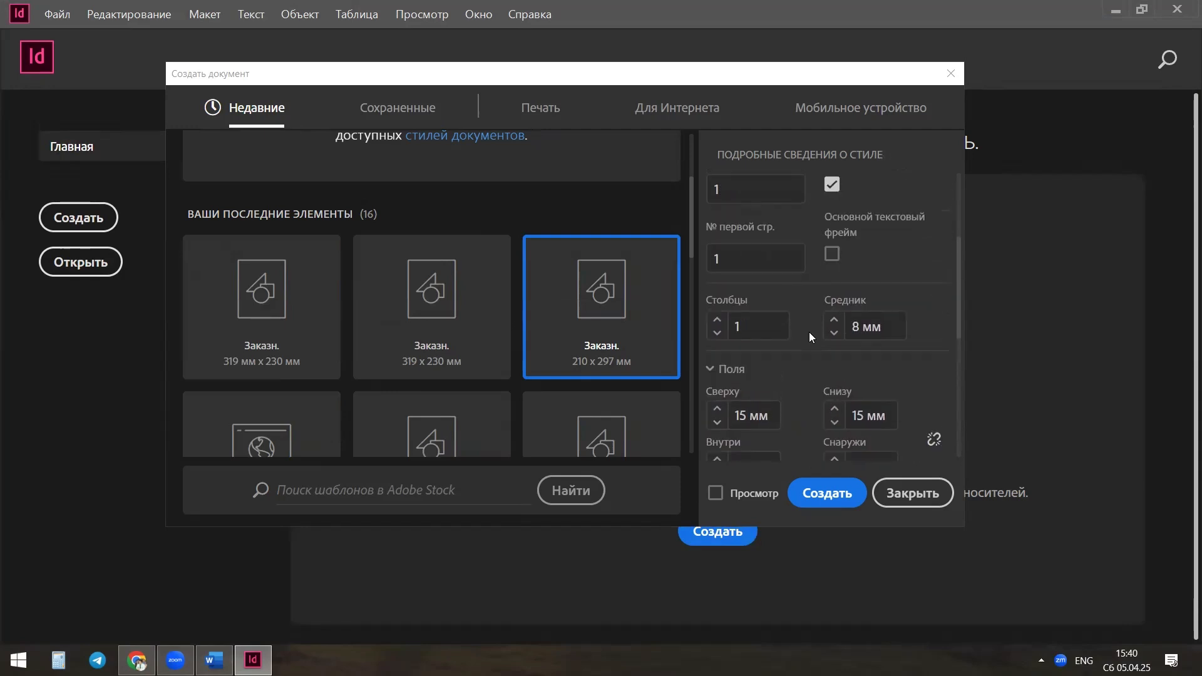
click(885, 327)
text(0)
click(902, 362)
Step: Check the margins in the lesson notes and link all four document margins at 15 mm
scroll(788, 394, down, 3)
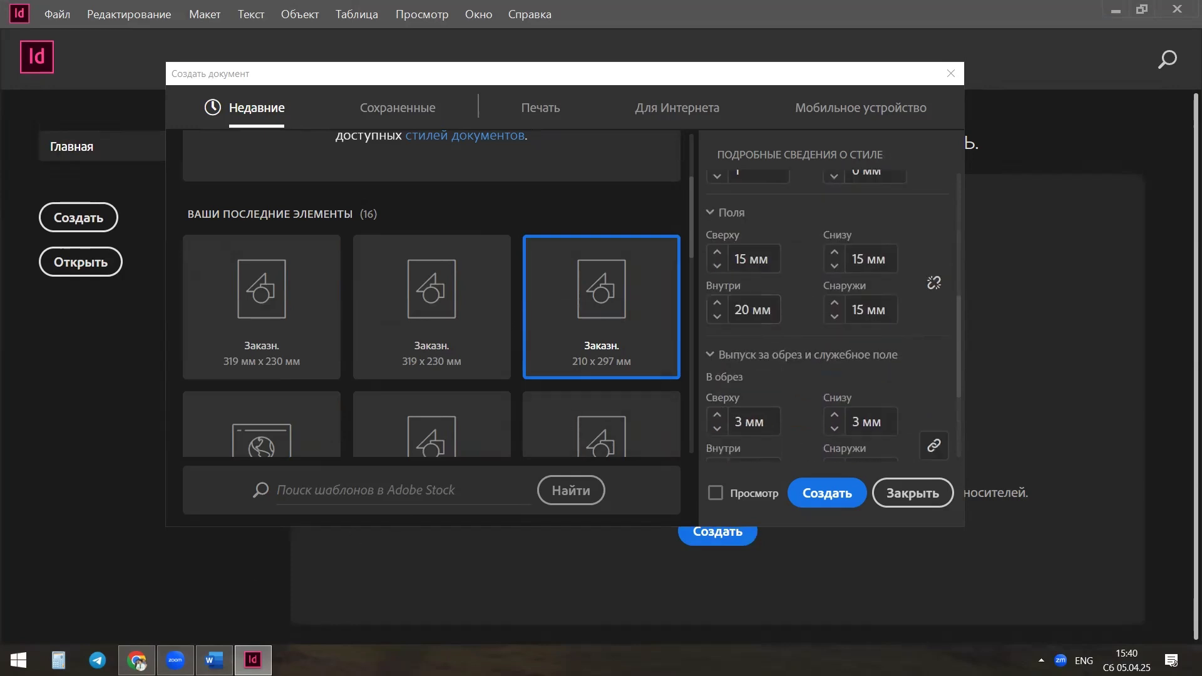
key(alt+Tab)
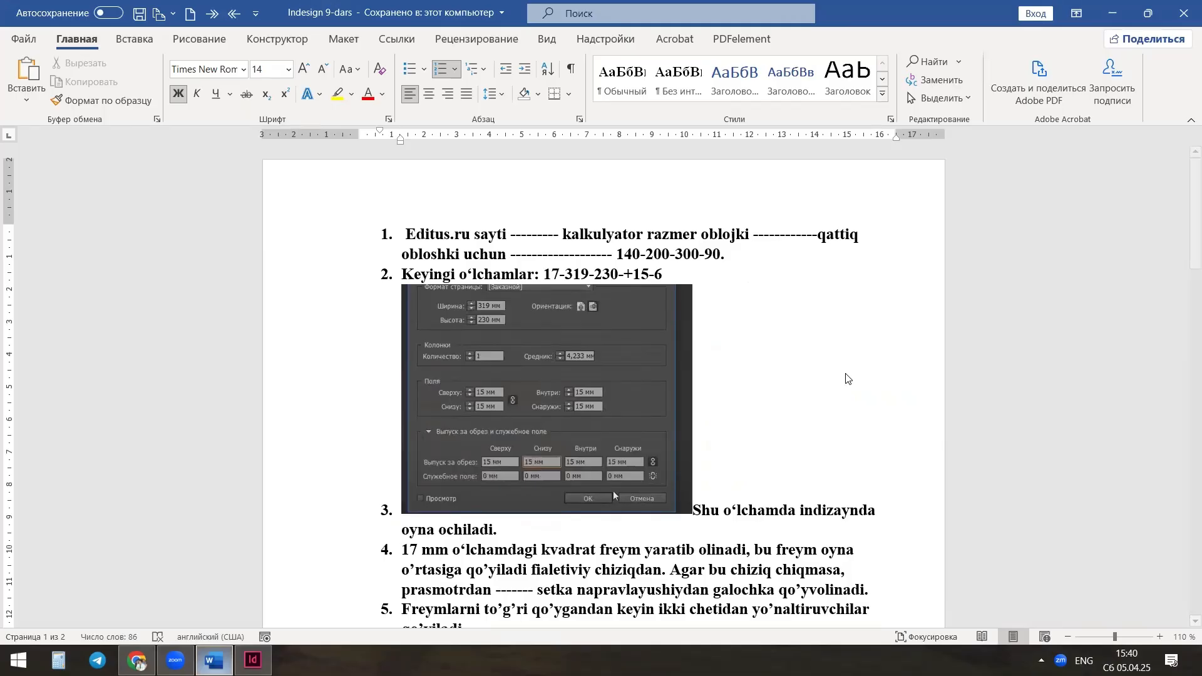
key(alt+Tab)
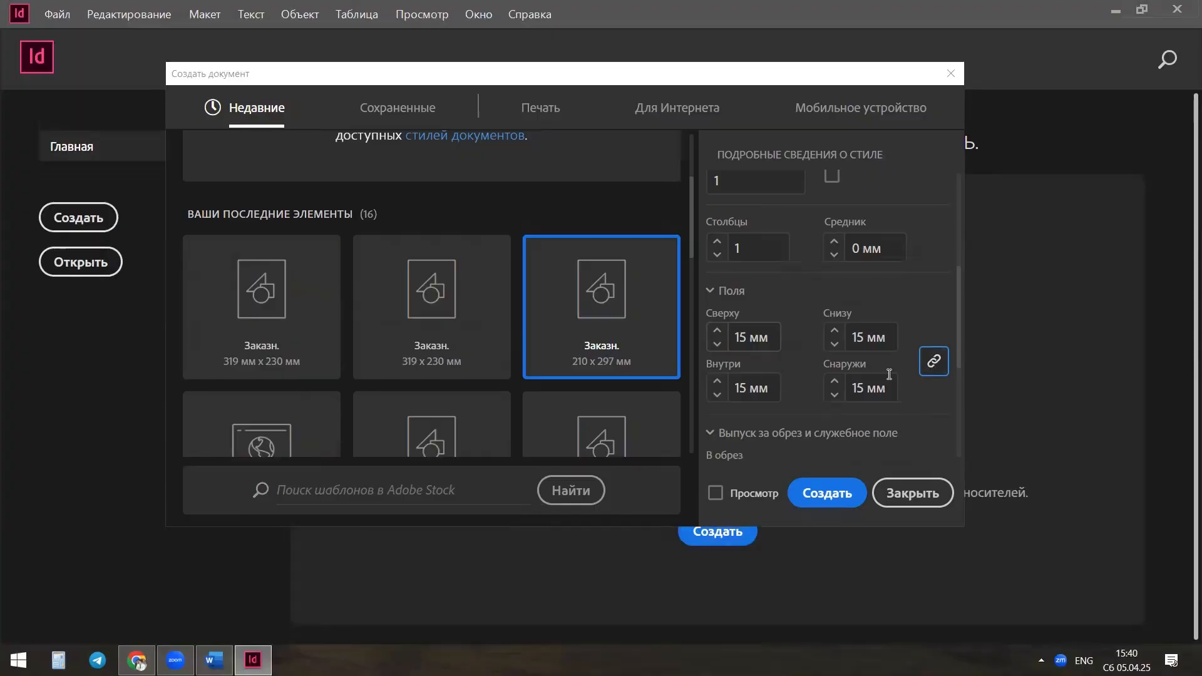
Step: Set the linked document bleed to 15 mm on all four sides
scroll(786, 360, down, 5)
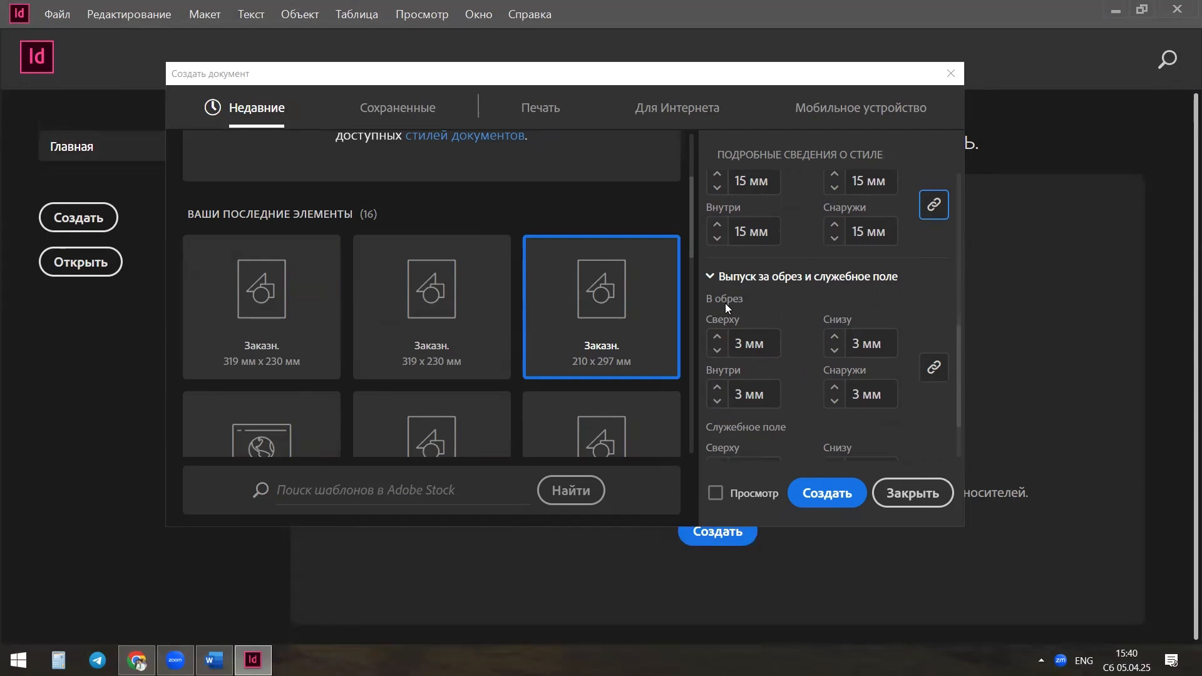
scroll(778, 356, down, 2)
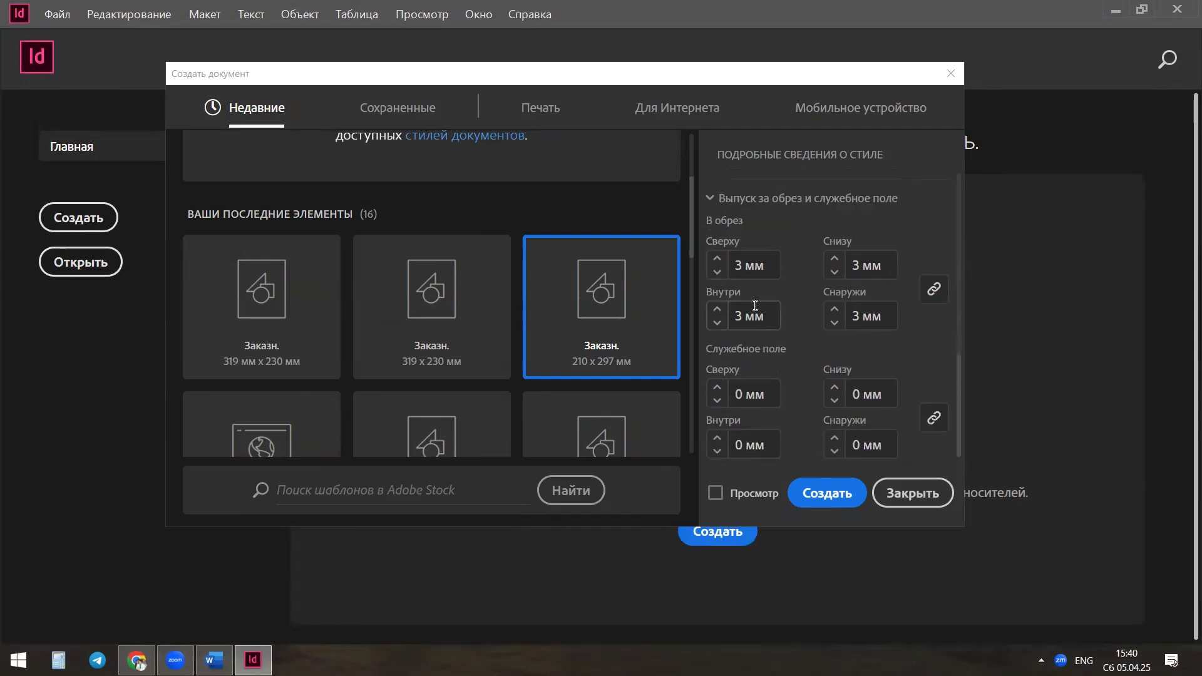
click(752, 265)
text(15)
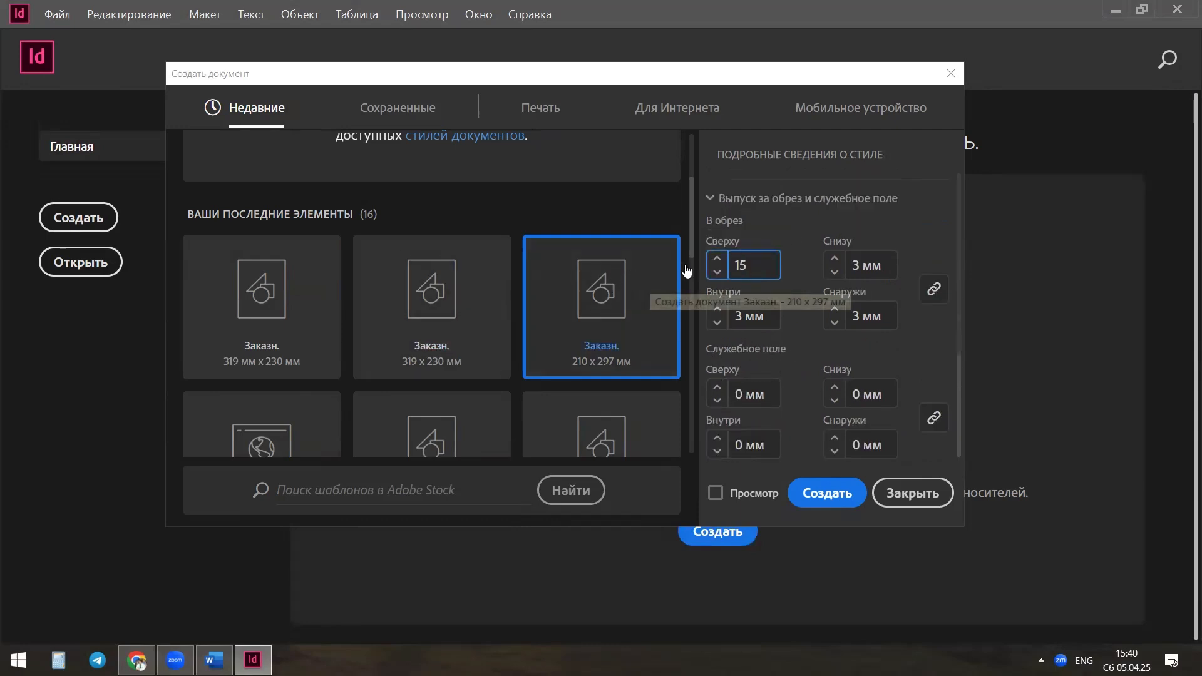
click(922, 222)
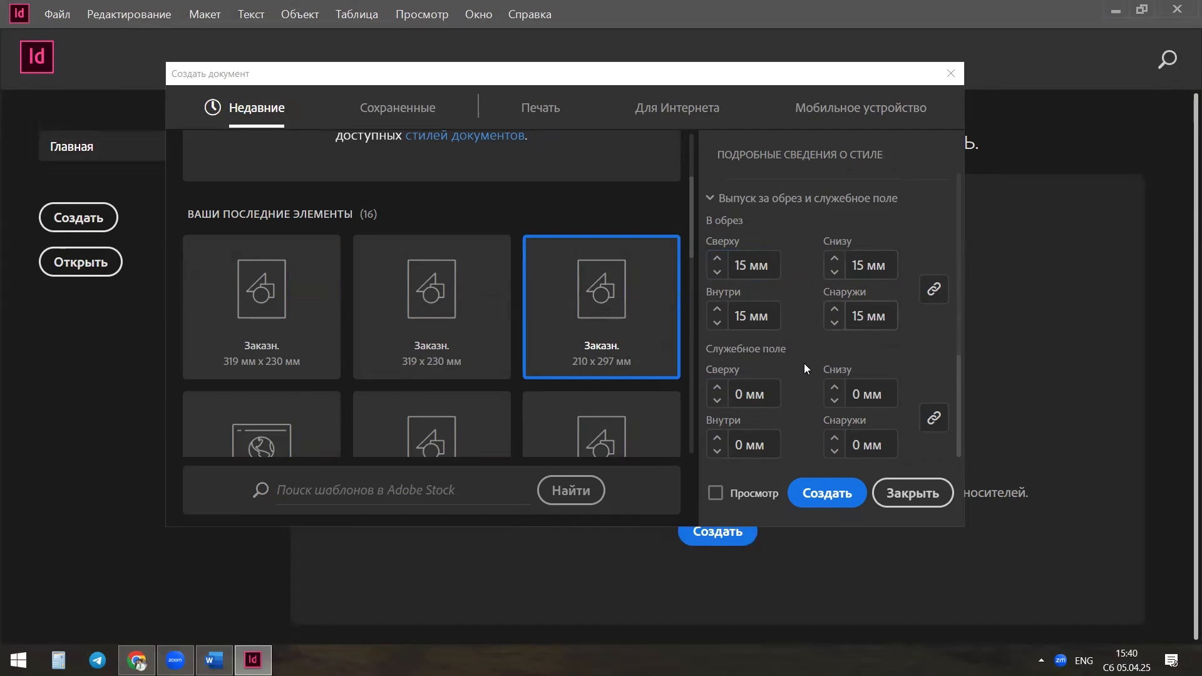
Step: Review the remaining document settings and create the document
scroll(779, 317, up, 1)
scroll(779, 317, up, 3)
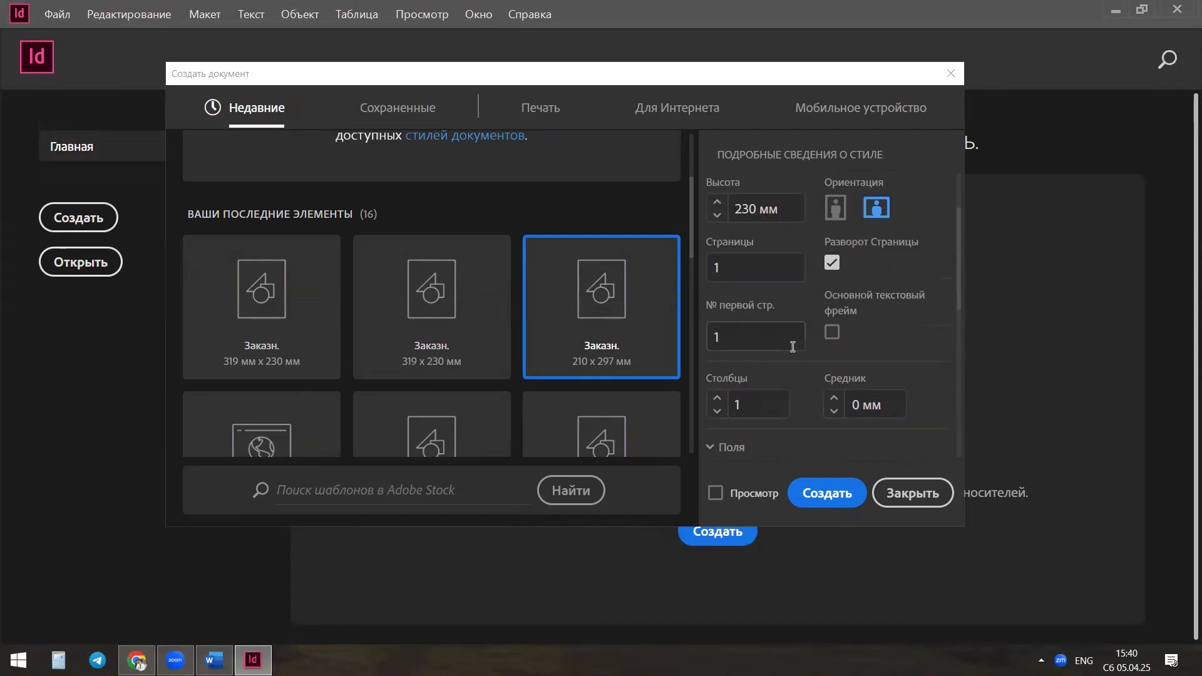
scroll(779, 317, down, 3)
click(814, 488)
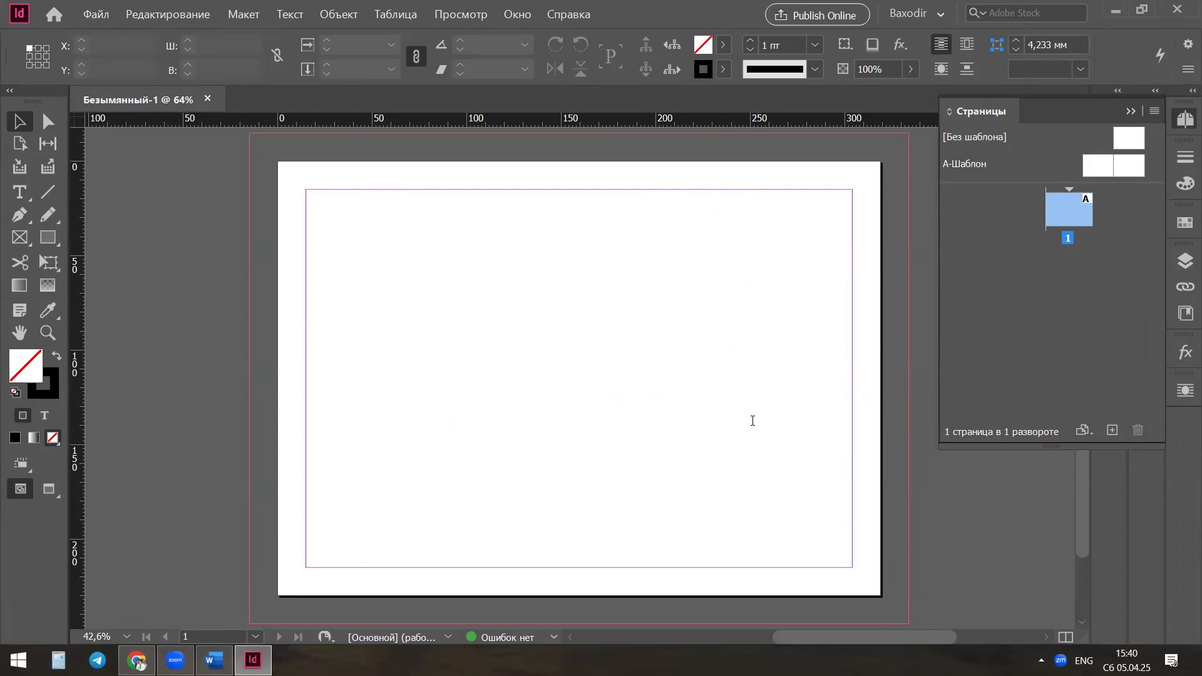
Step: Switch to the lesson notes in Word, read the first frame's size and placement instructions, and return to InDesign
key(alt+Tab)
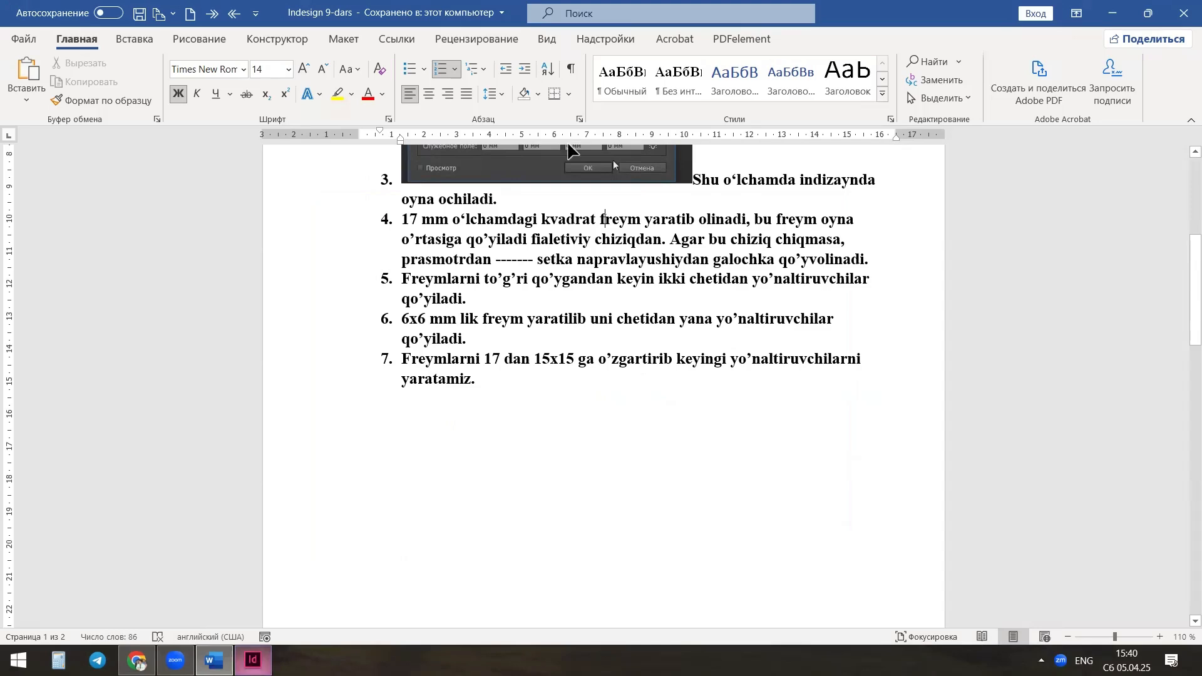
key(alt+Tab)
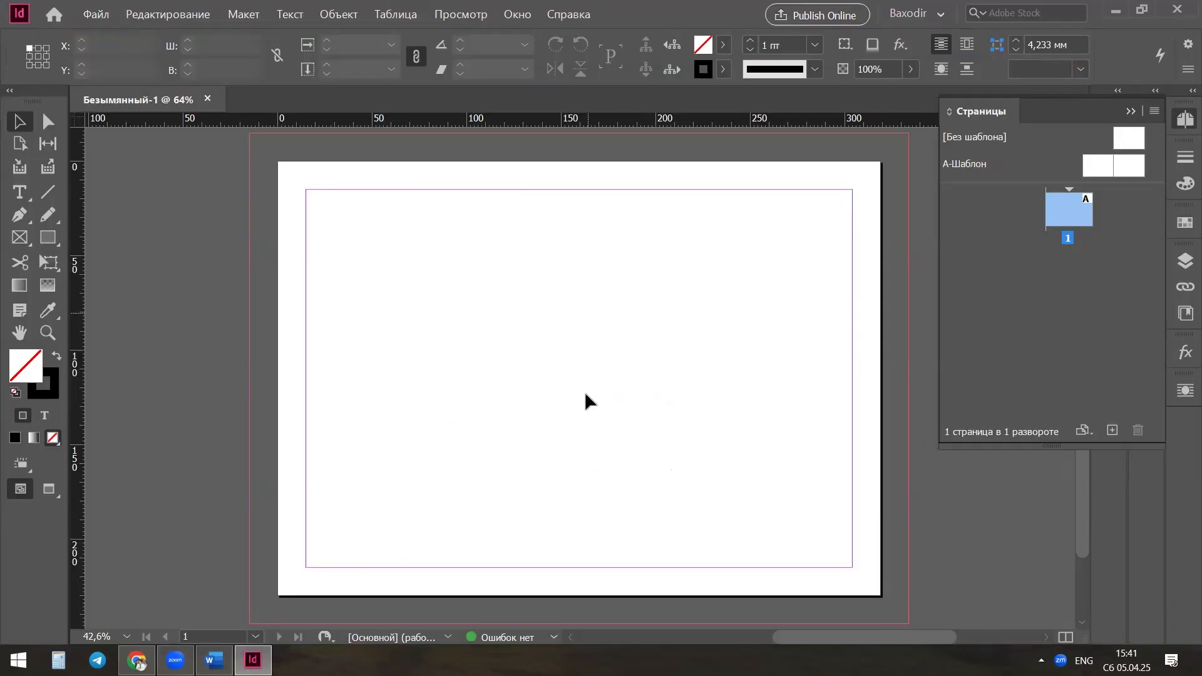
key(alt+Tab)
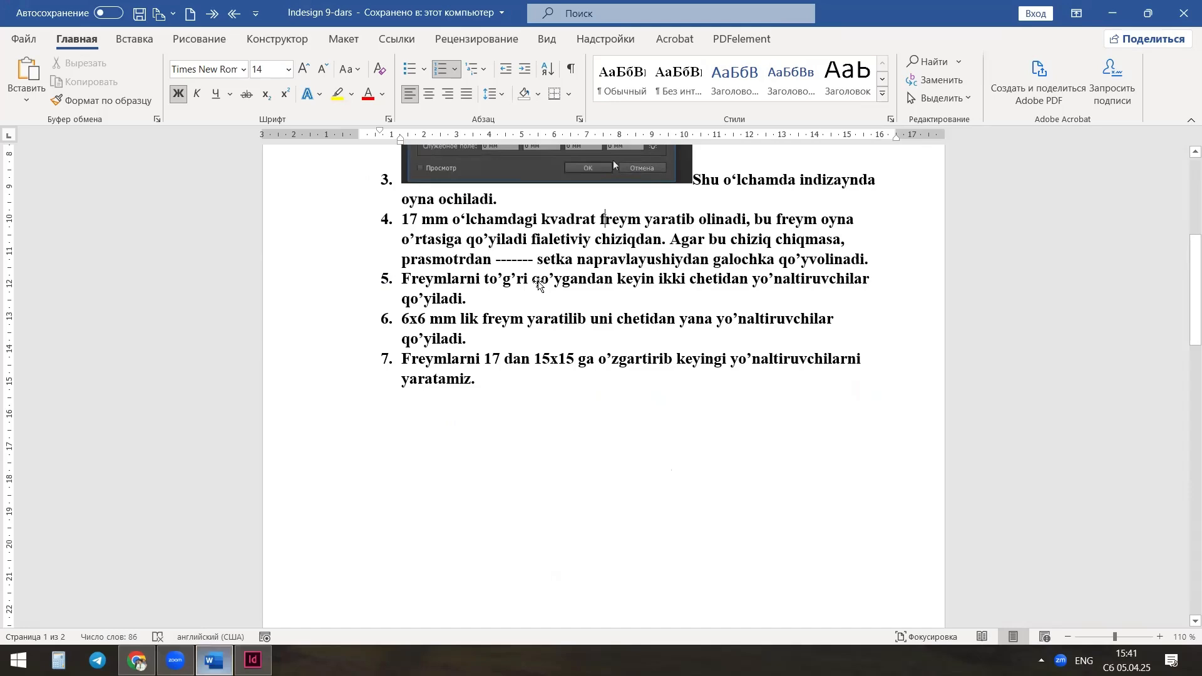
scroll(585, 272, up, 5)
click(662, 273)
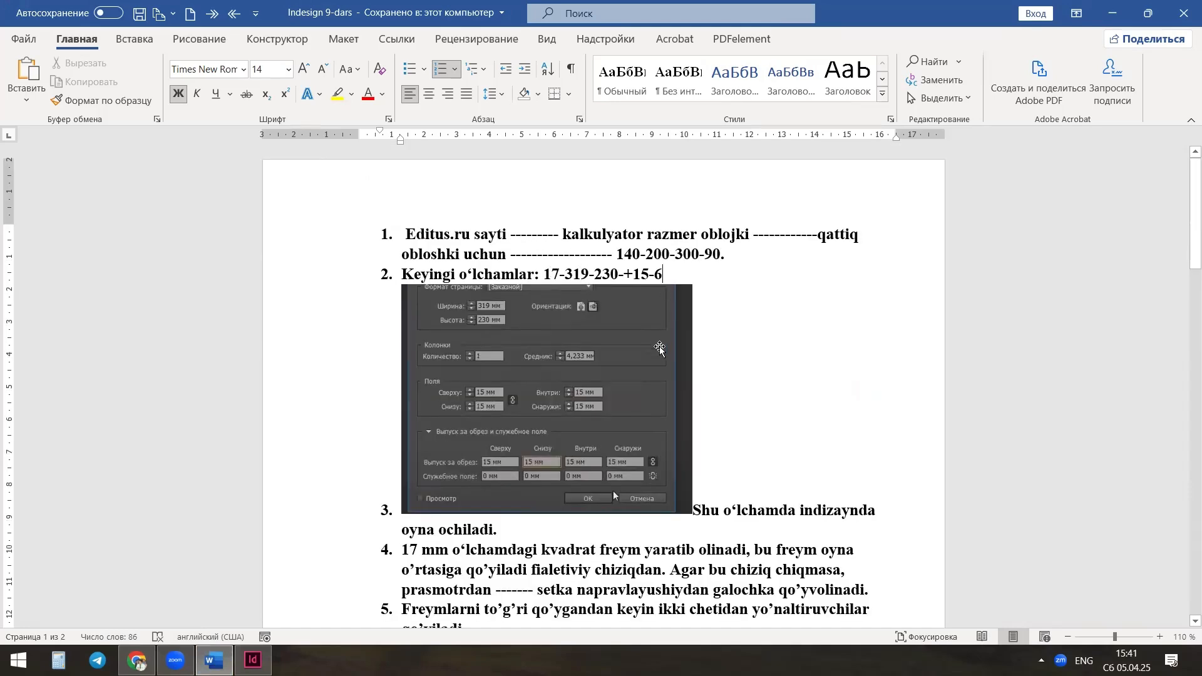
scroll(605, 308, down, 2)
scroll(605, 308, up, 2)
scroll(605, 308, down, 3)
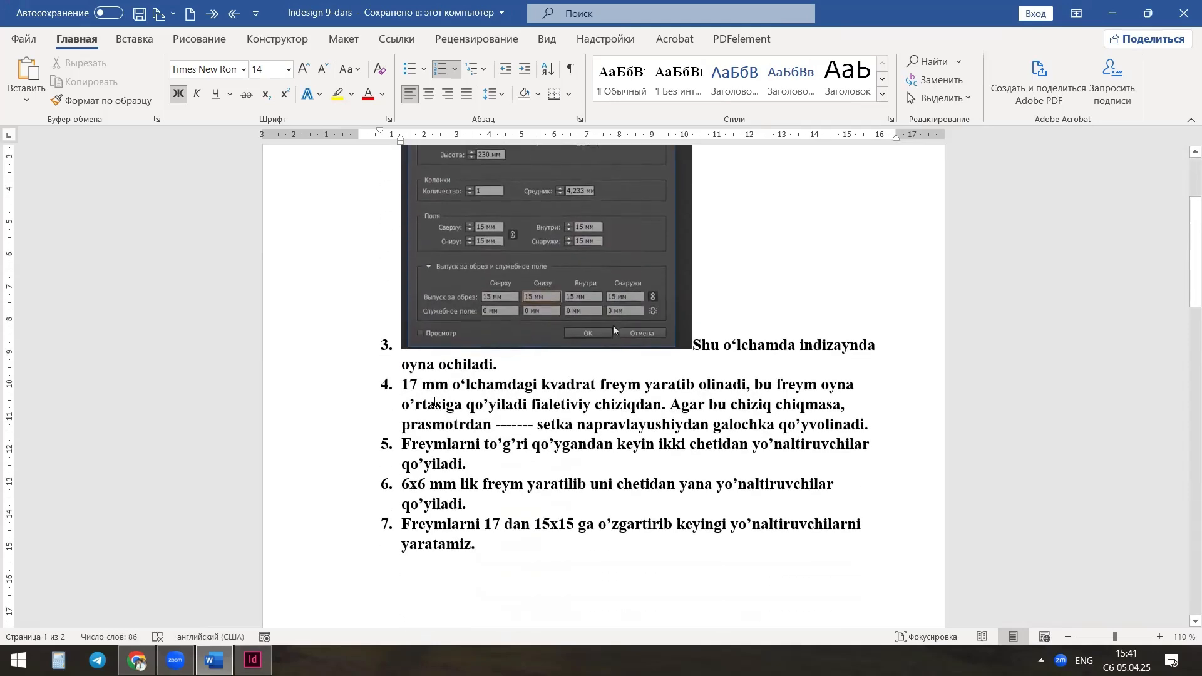
click(645, 384)
key(alt+Tab)
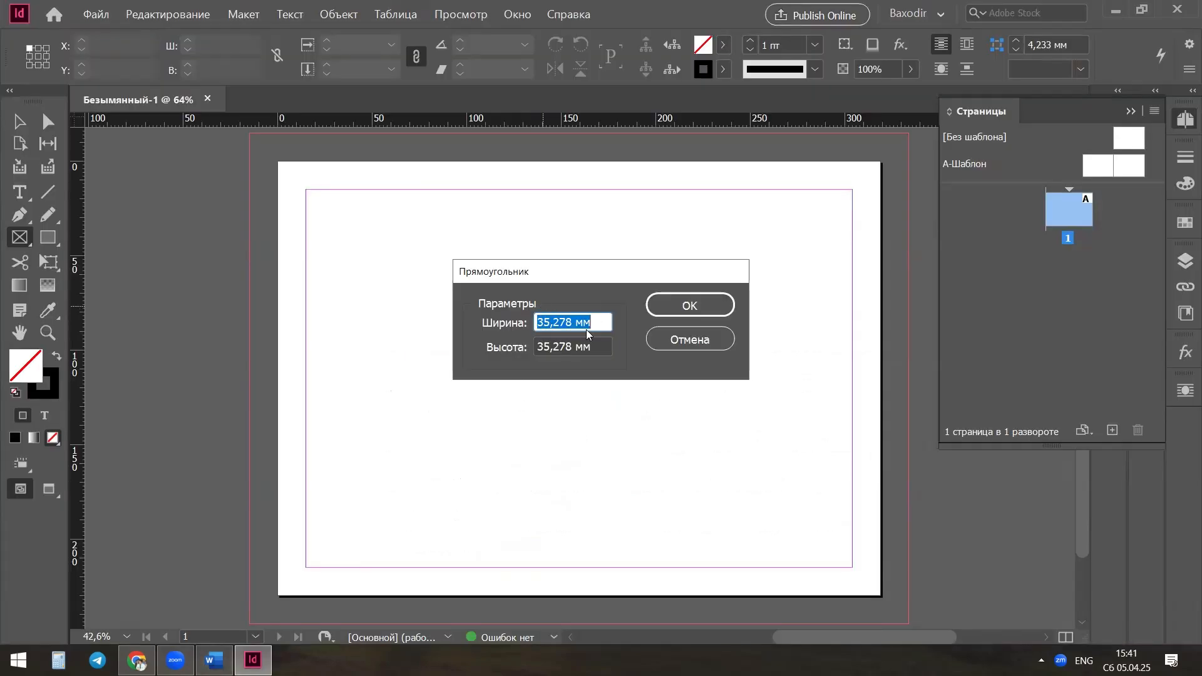
Step: Create a 17 × 17 mm rectangular frame and move it to about X 151 mm, Y 69 mm
text(17)
key(Tab)
text(17)
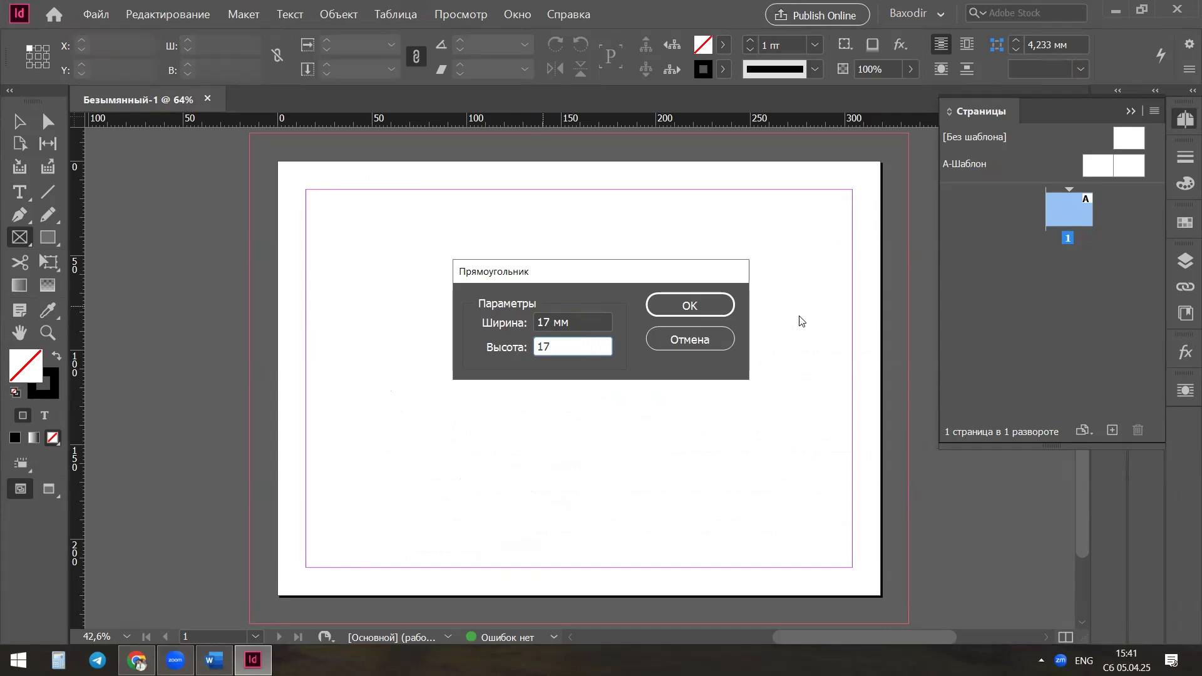
click(690, 305)
click(26, 121)
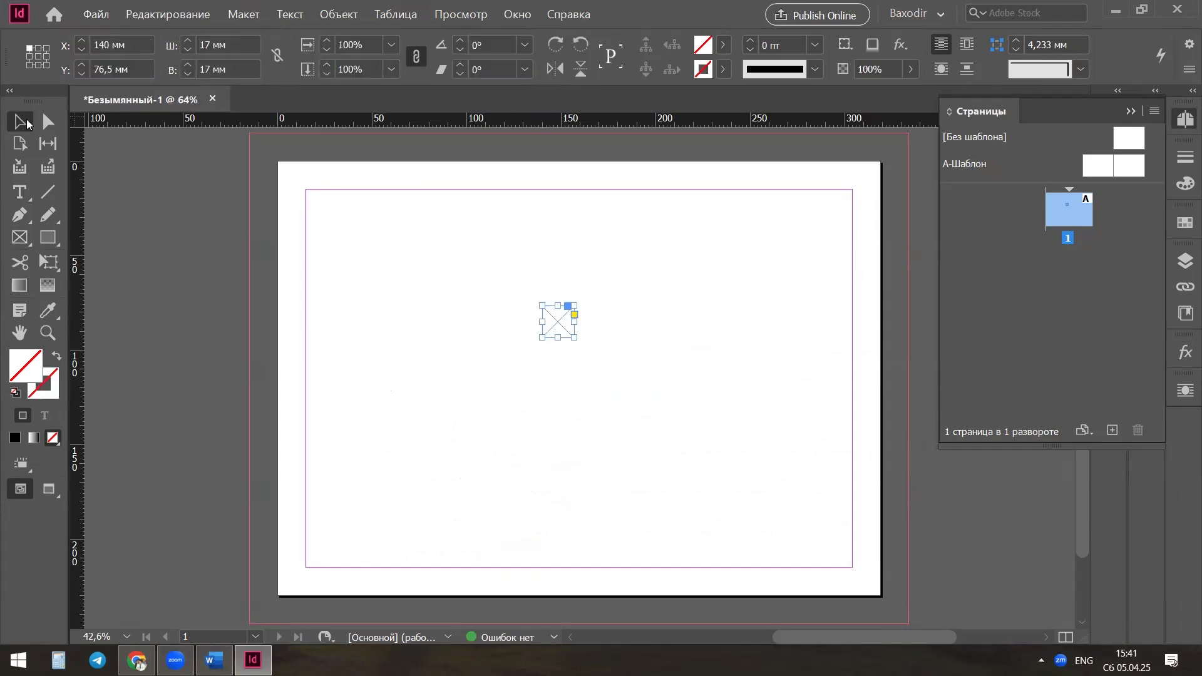
drag(546, 309, 582, 311)
Step: Turn off smart guides and try moving the 17 mm frame on the page without them
click(455, 18)
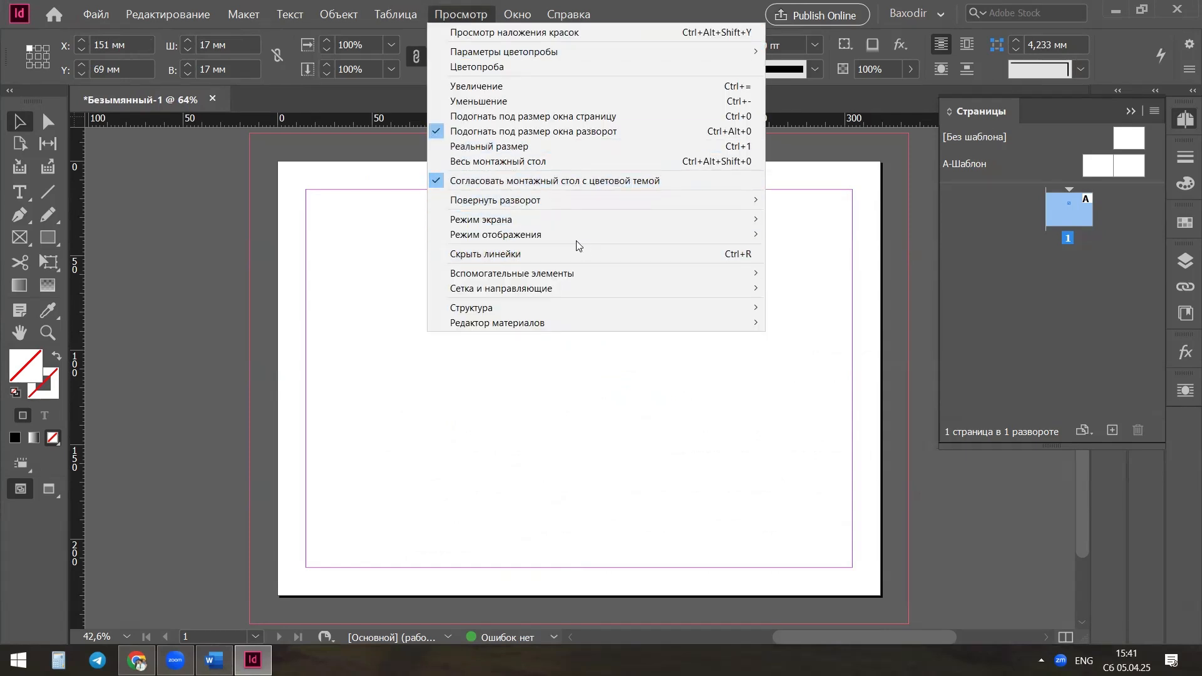
mouse_move(529, 293)
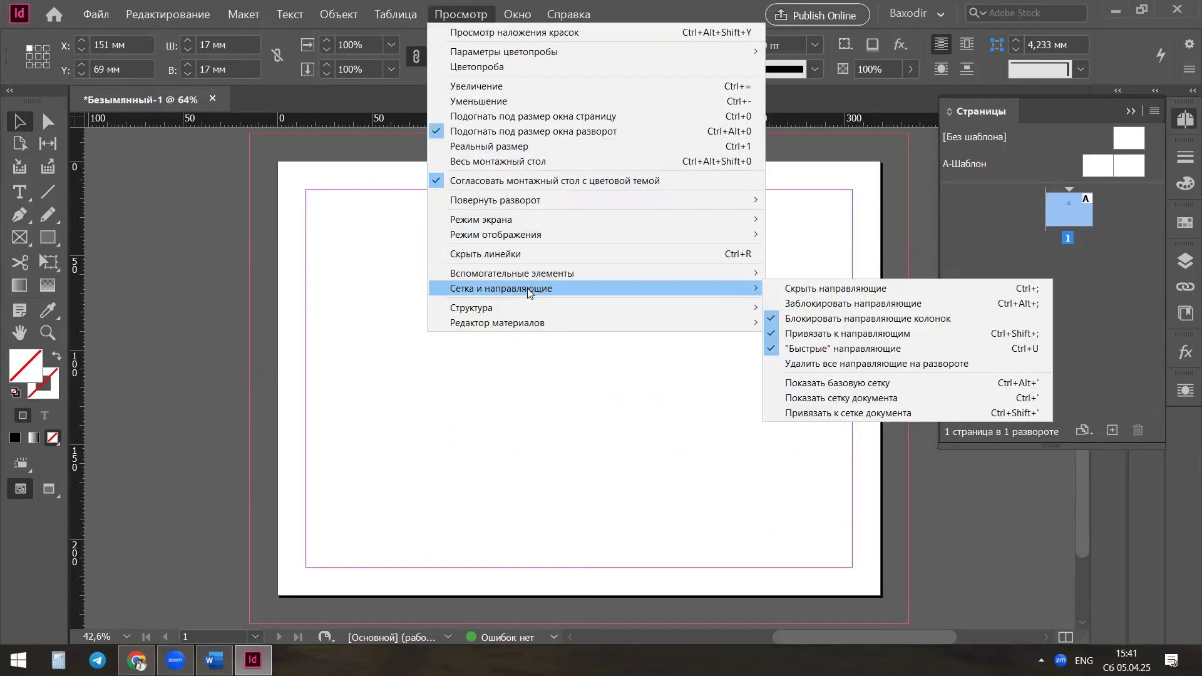
click(861, 351)
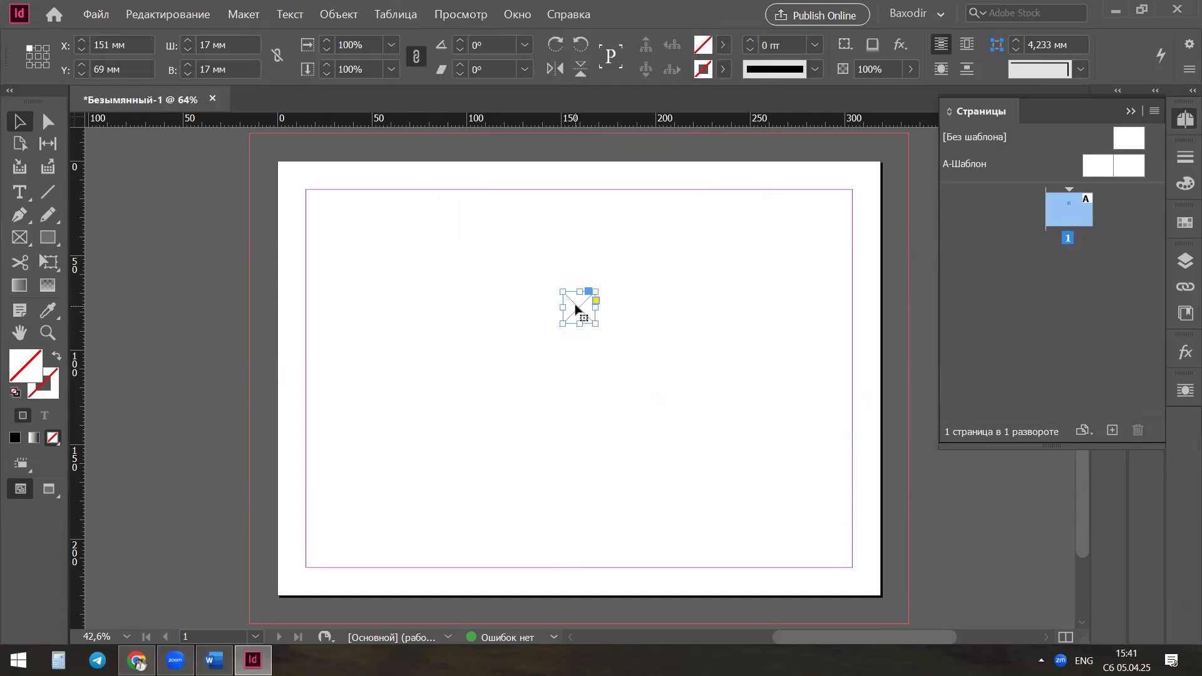
mouse_move(582, 313)
mouse_down()
mouse_move(702, 301)
mouse_move(415, 298)
mouse_move(570, 261)
mouse_move(513, 371)
mouse_move(611, 375)
mouse_move(613, 312)
mouse_move(584, 298)
mouse_move(525, 320)
mouse_move(615, 315)
mouse_move(565, 307)
mouse_move(583, 309)
mouse_up()
Step: Turn smart guides on and centre the 17 mm frame on the page at X 151 mm, Y 106.5 mm
click(461, 13)
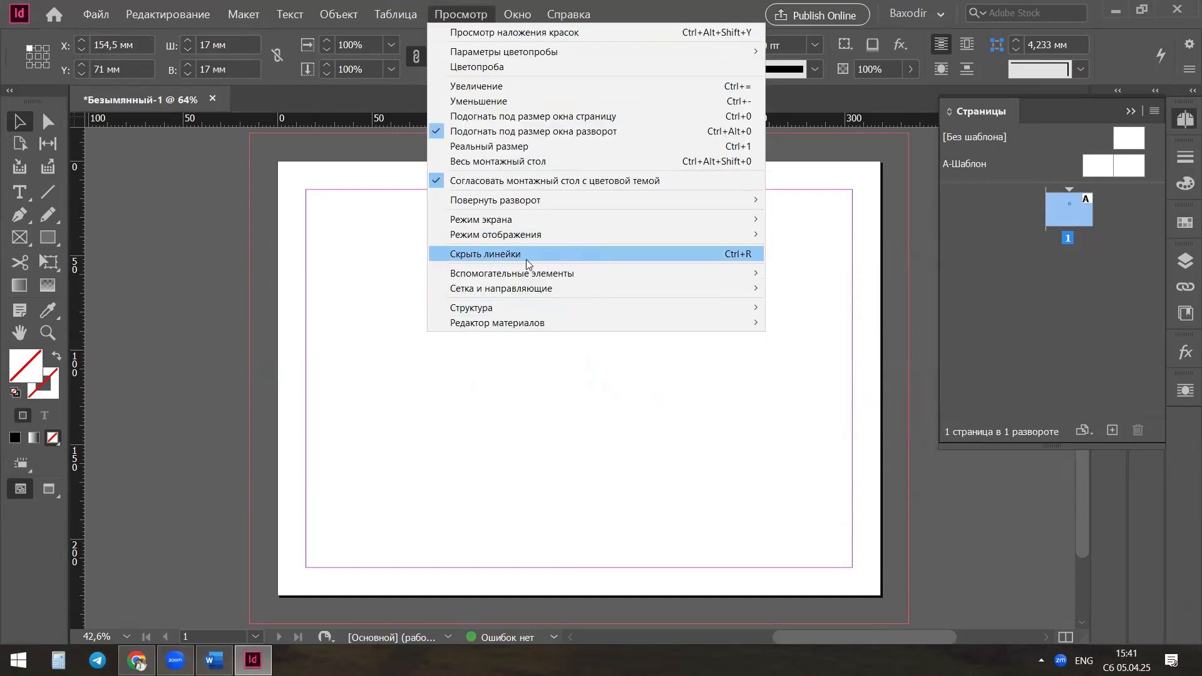
mouse_move(588, 290)
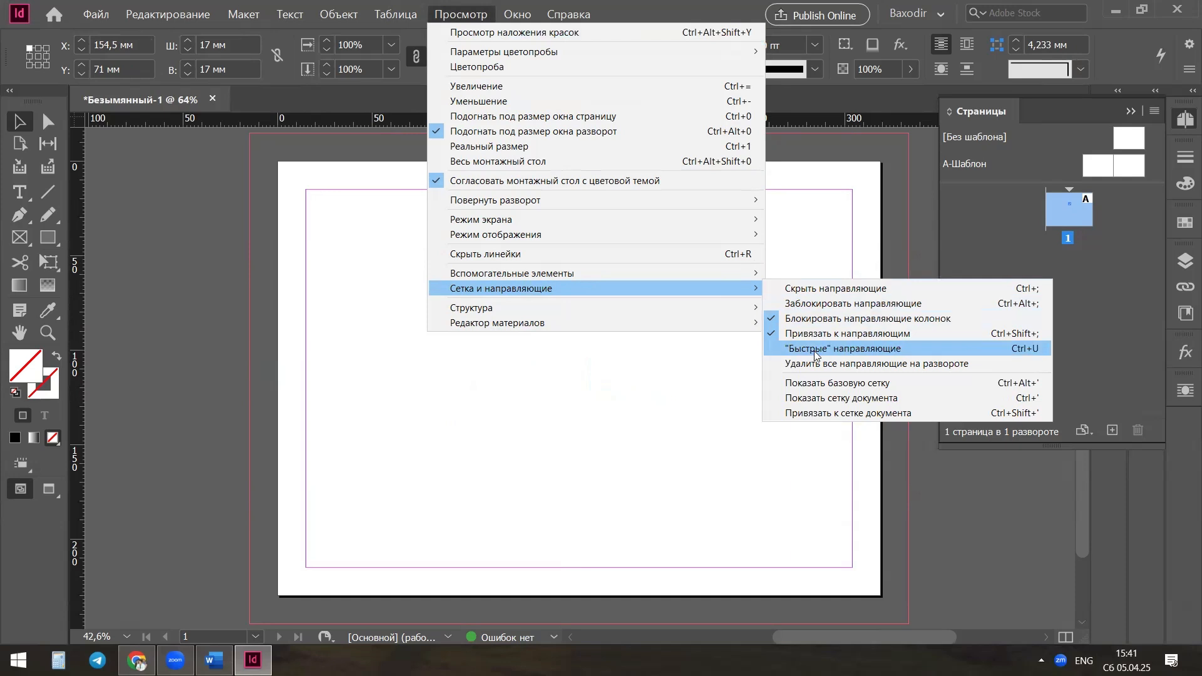
click(868, 354)
drag(582, 314, 581, 385)
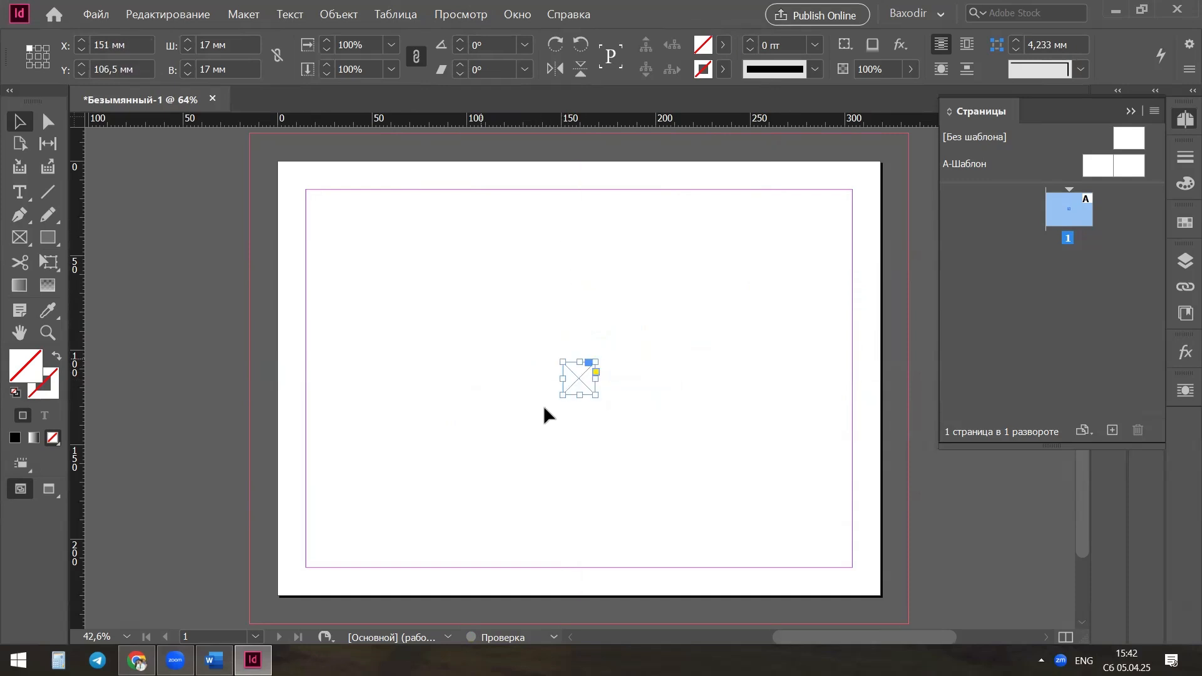
Step: Add two vertical guides along the left and right edges of the 17 mm frame
click(529, 324)
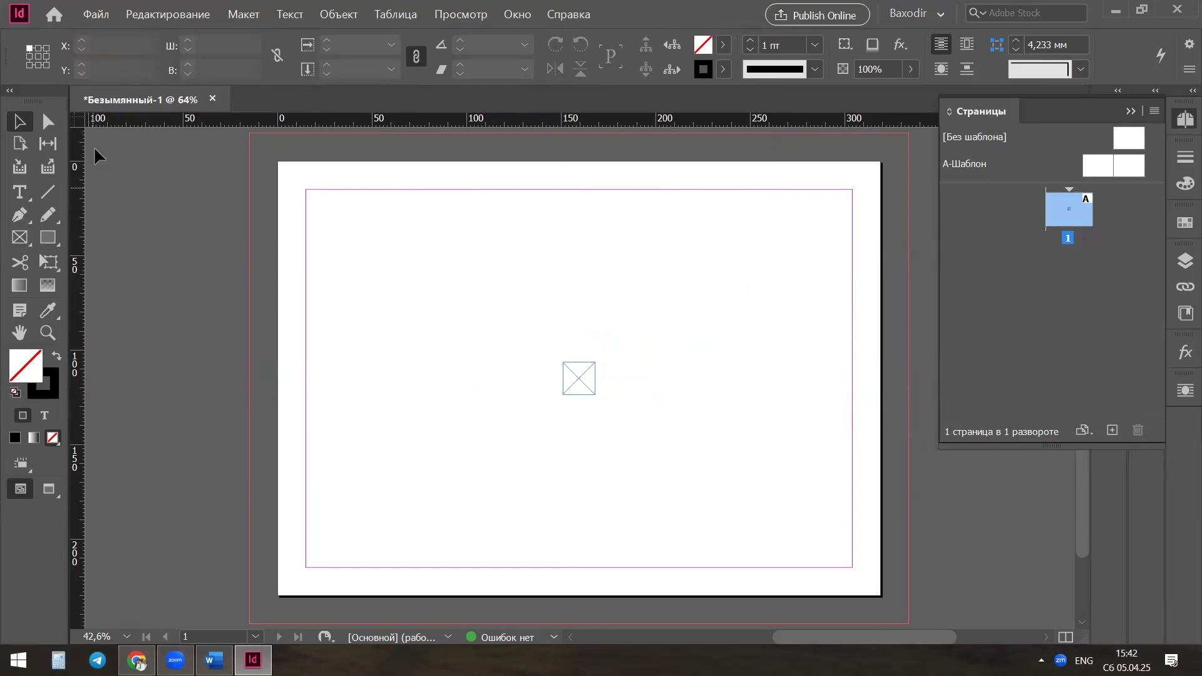
key(l)
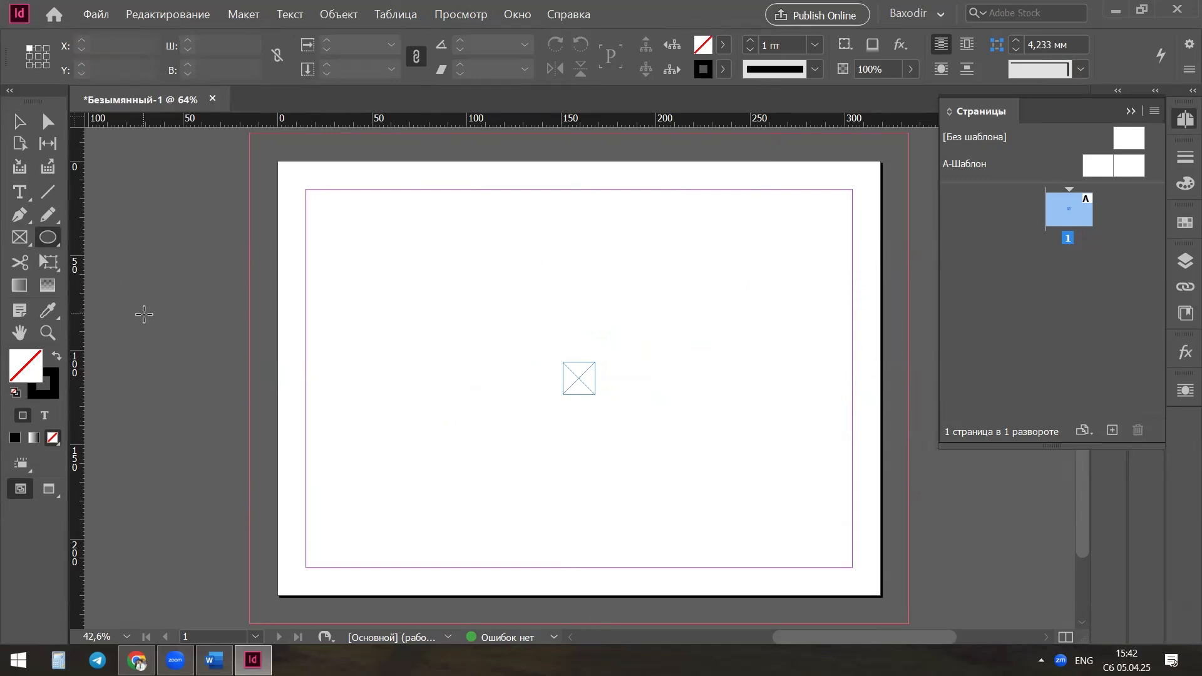
click(14, 122)
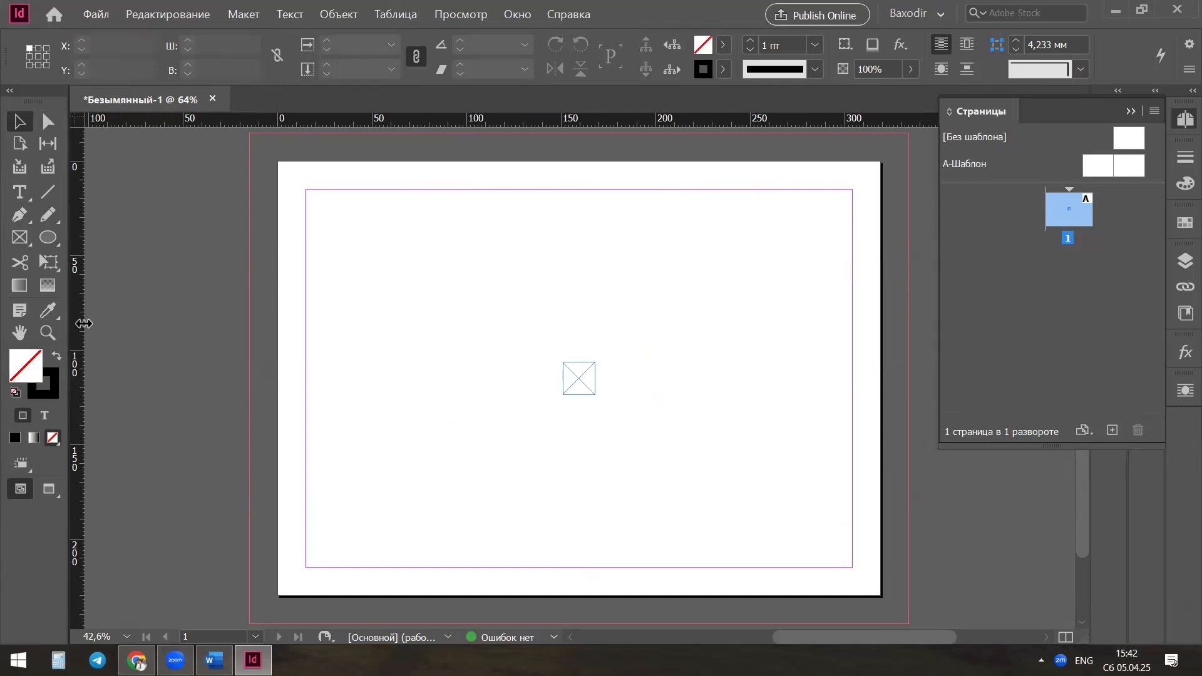
drag(83, 321, 563, 302)
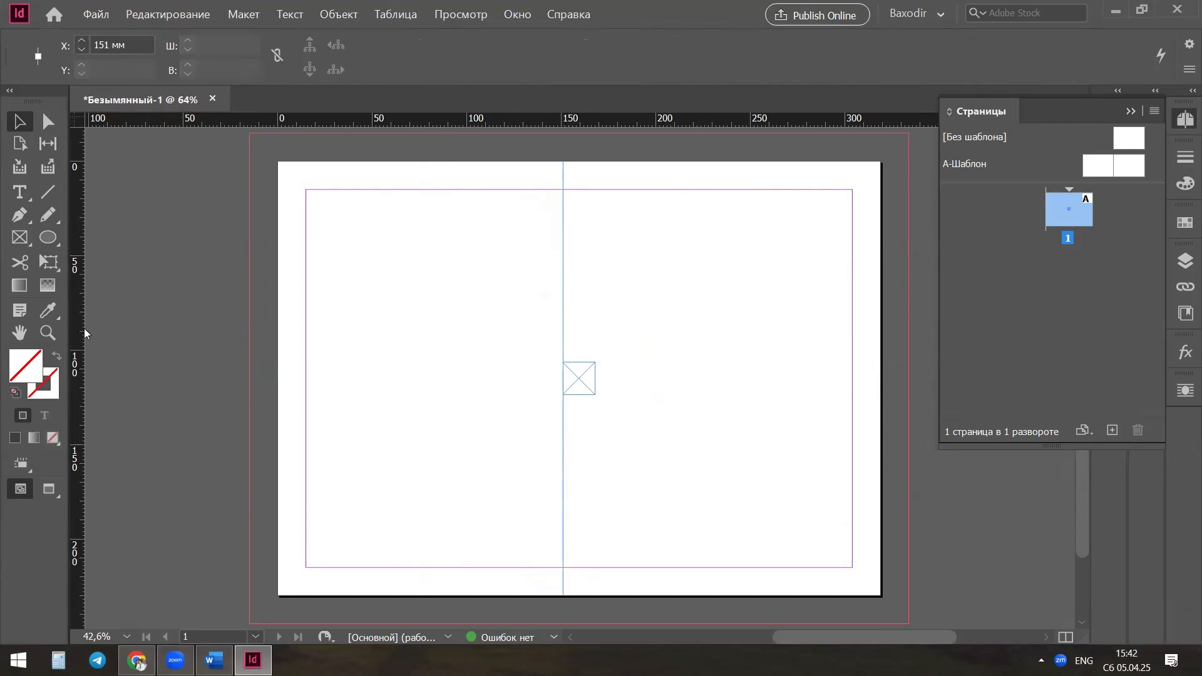
drag(84, 328, 595, 324)
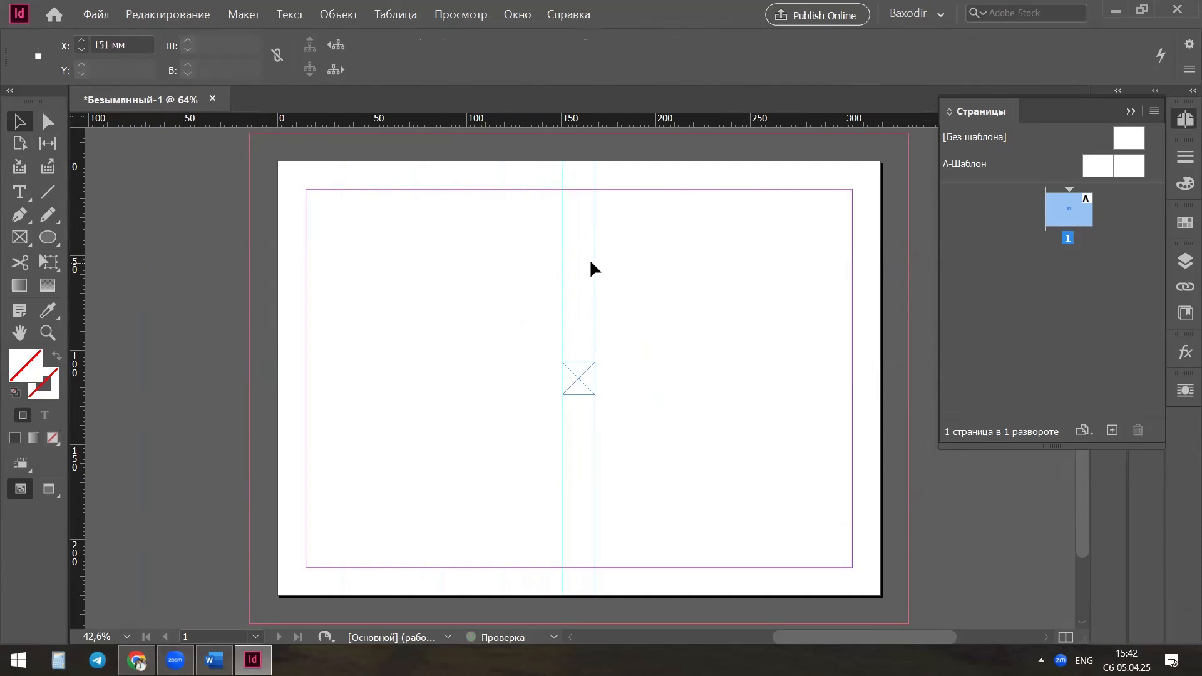
click(654, 312)
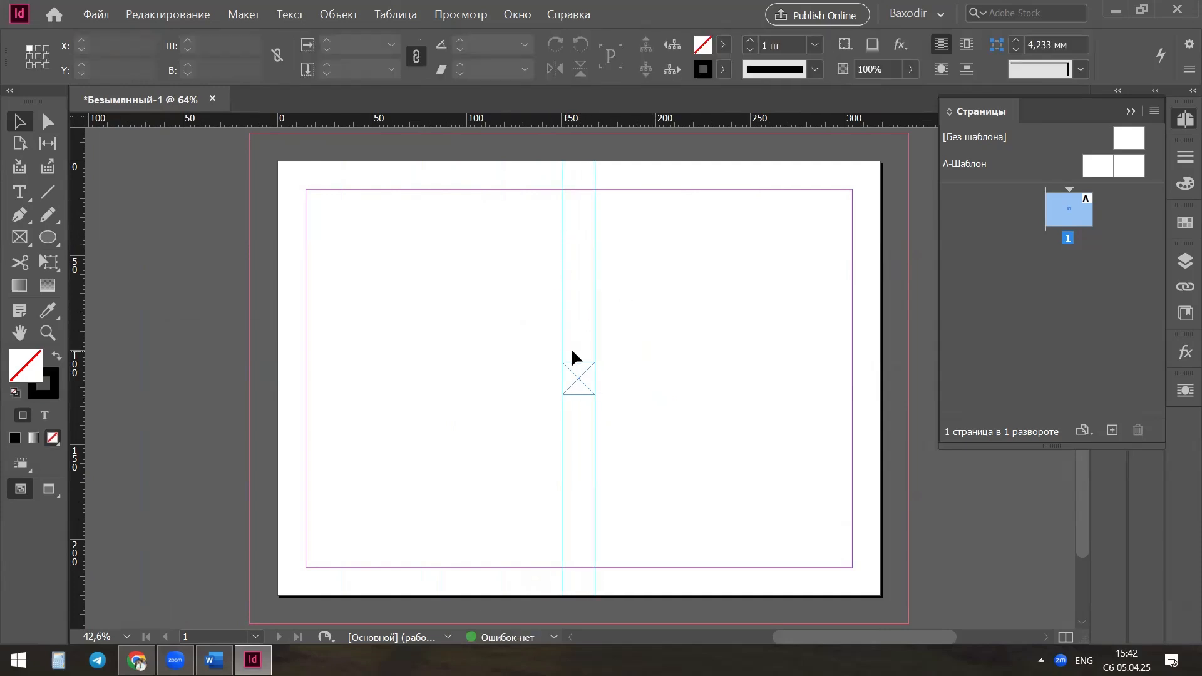
Step: Move the 17 mm frame out of the spine area to its right and check the next frame size in the lesson notes
drag(582, 385, 684, 357)
click(585, 167)
key(alt+Tab)
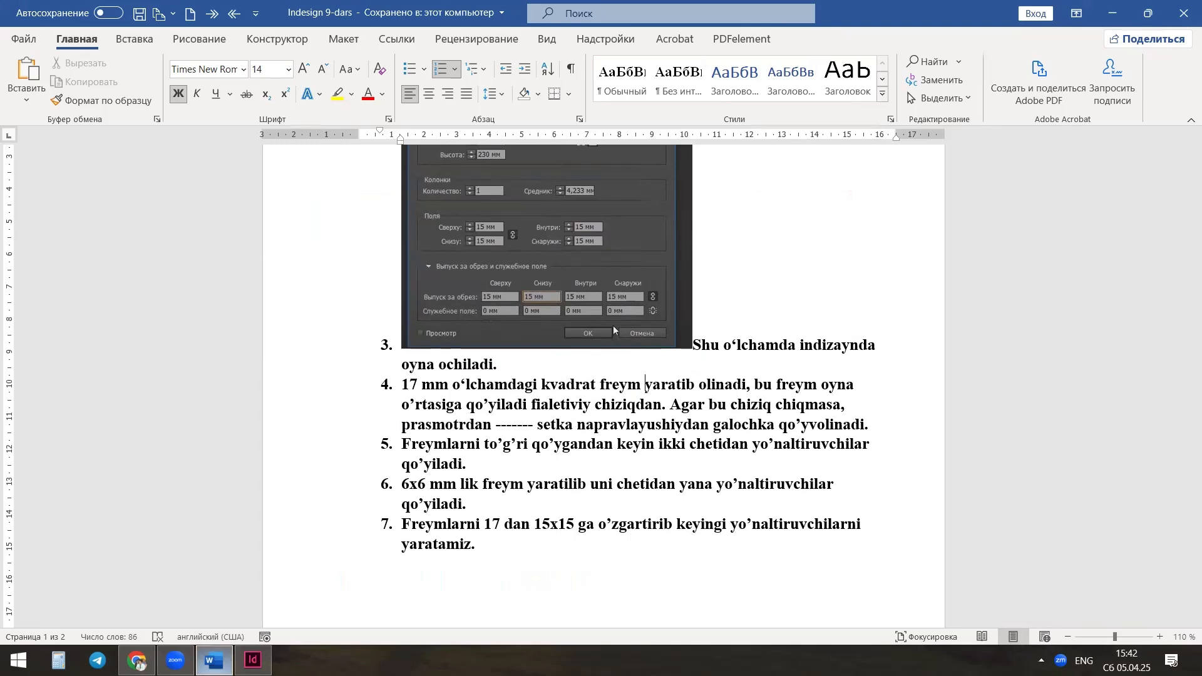
key(alt+Tab)
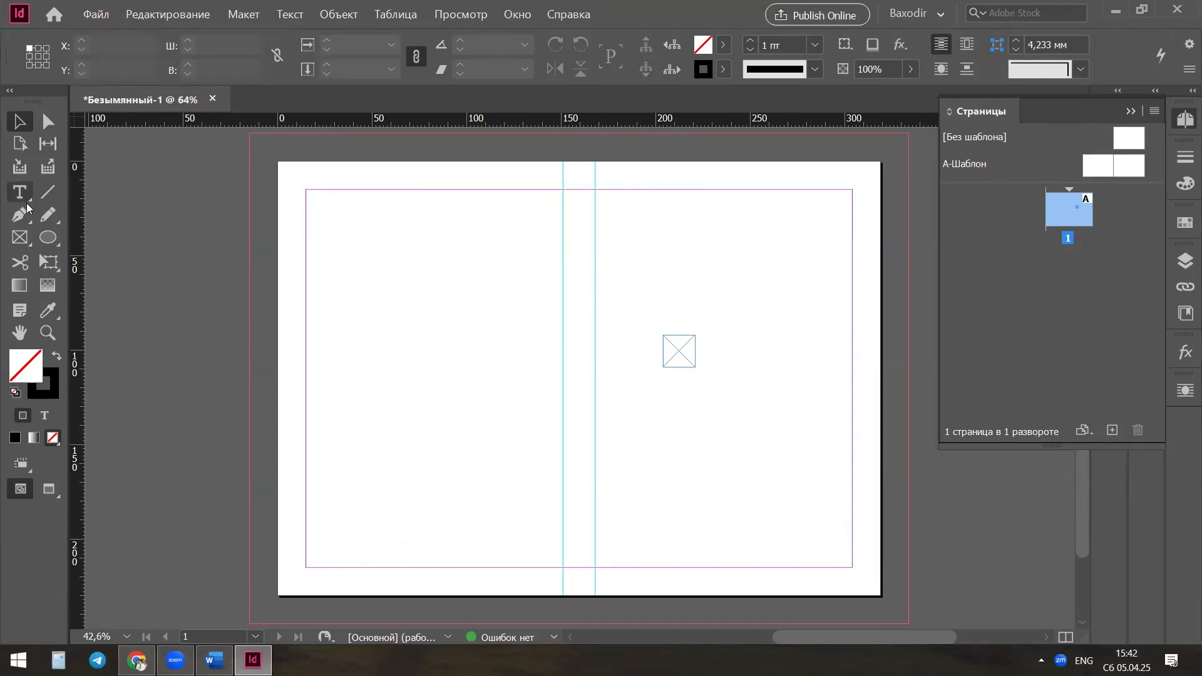
Step: Create a 6 × 6 mm rectangular frame in the page area left of the spine guides
click(19, 238)
click(420, 293)
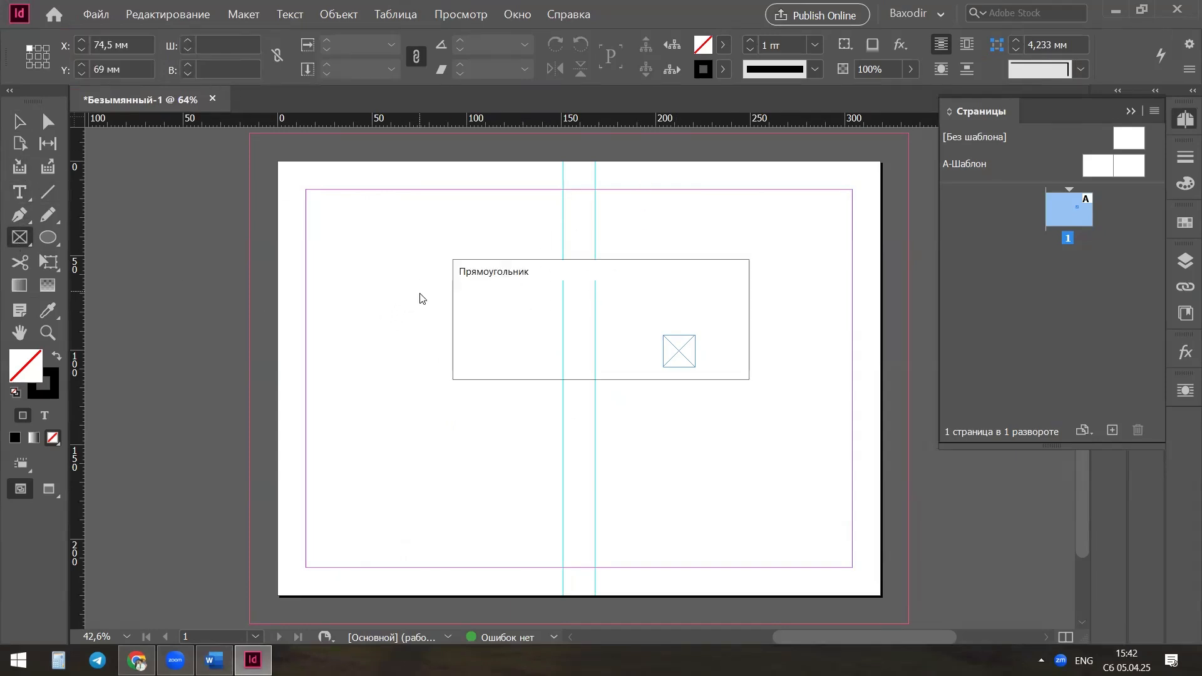
text(6)
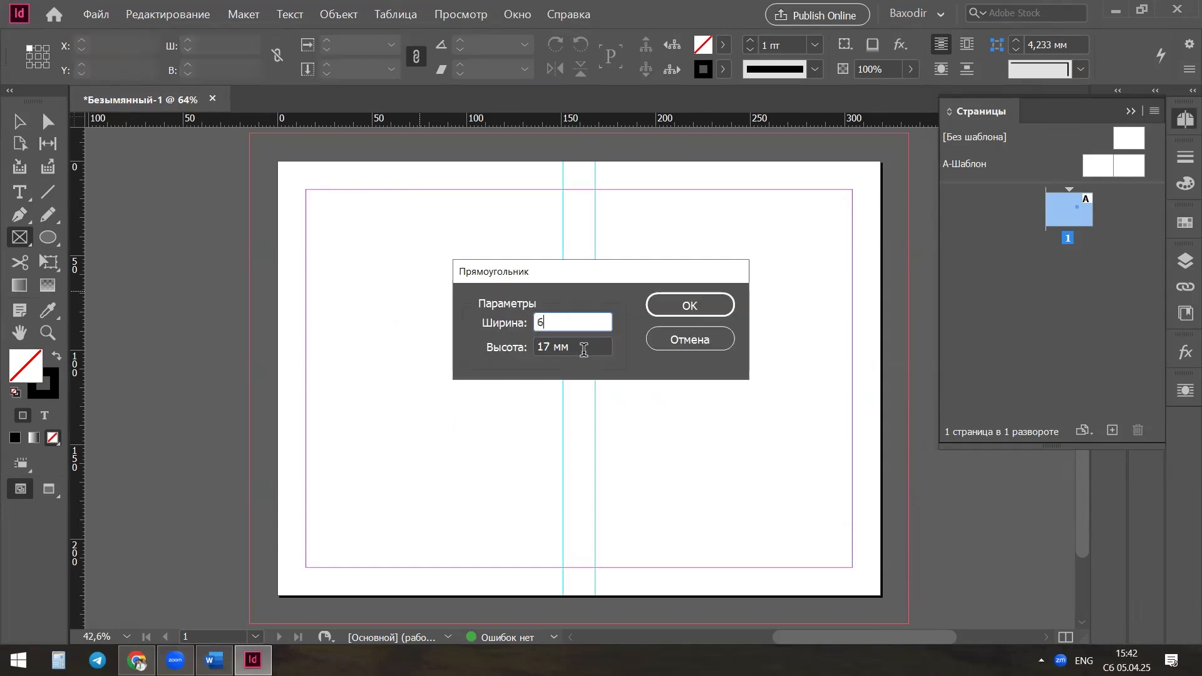
key(Tab)
text(6)
click(690, 304)
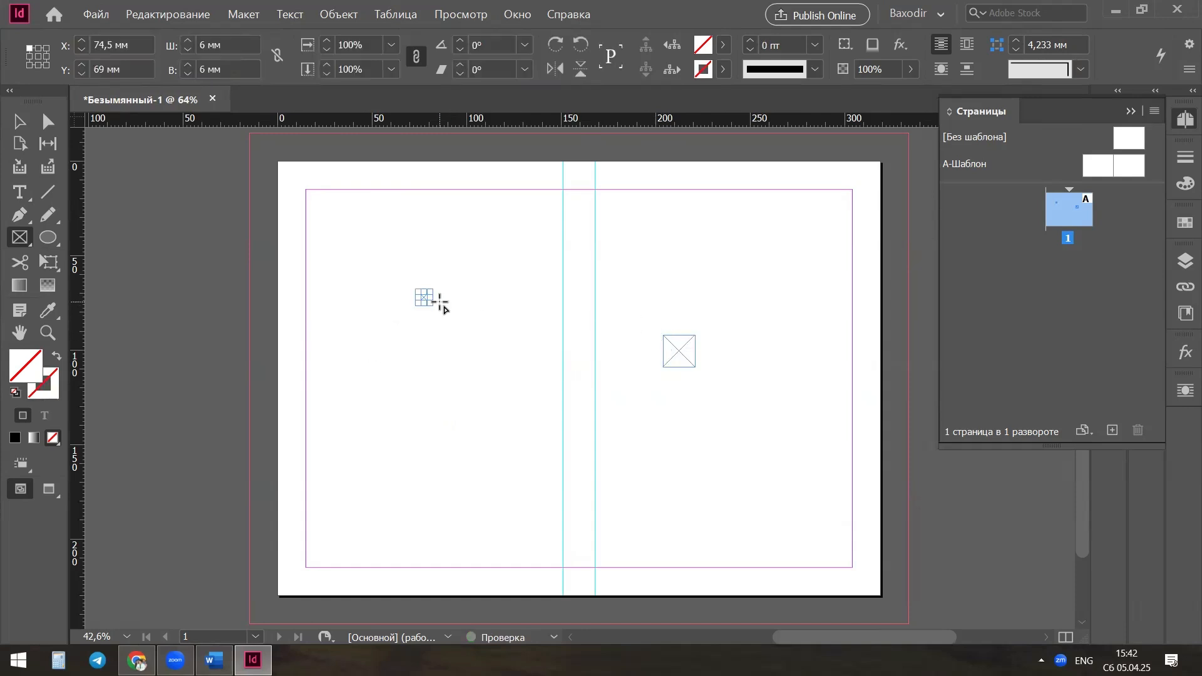
click(20, 121)
click(461, 344)
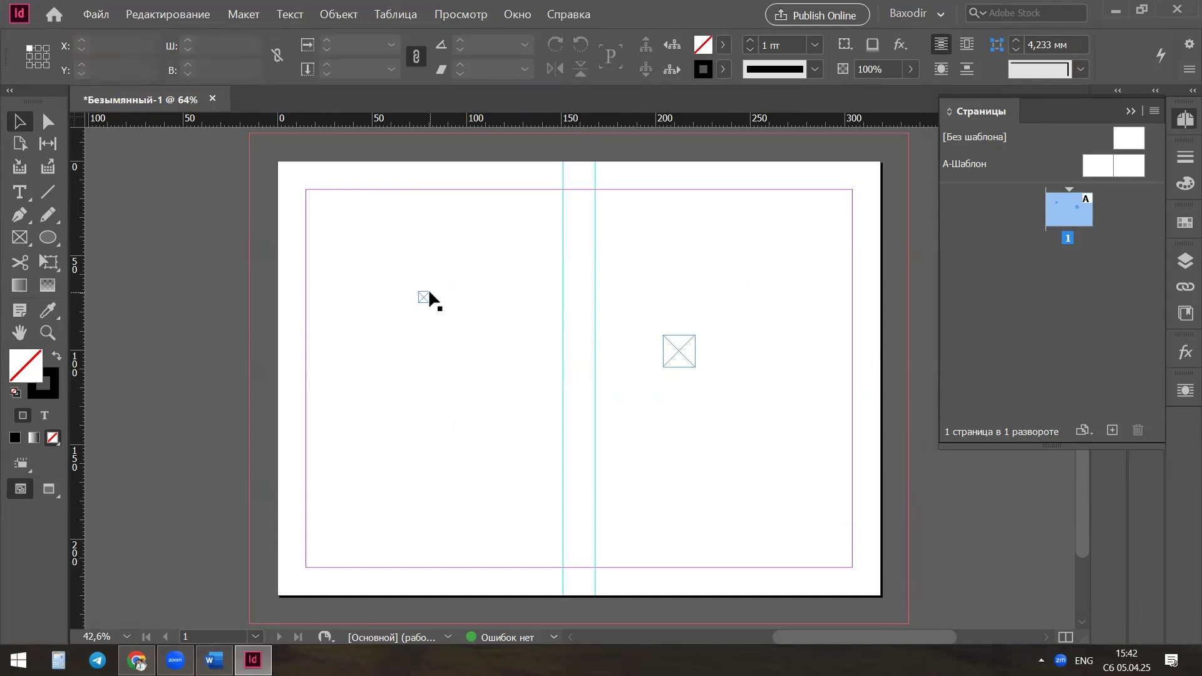
Step: Place the 6 mm frame against the outer side of the left spine guide, at X 145 mm
drag(429, 298, 561, 313)
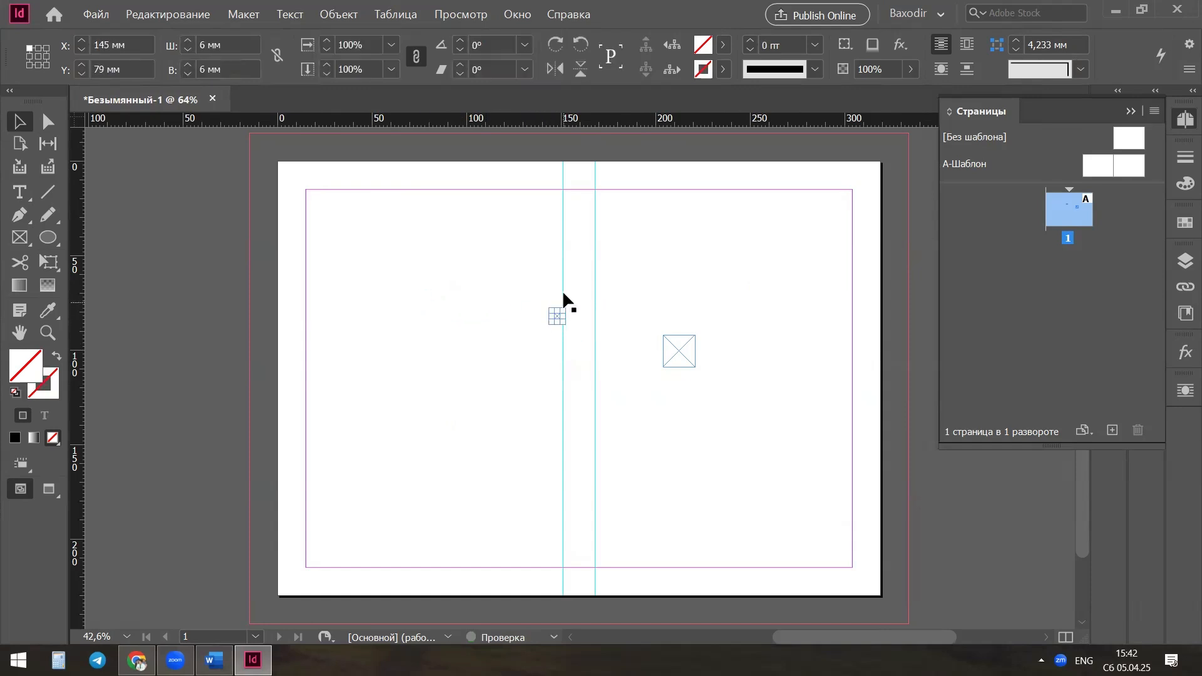
ctrl+click(583, 329)
ctrl+click(569, 352)
ctrl+click(566, 356)
click(524, 431)
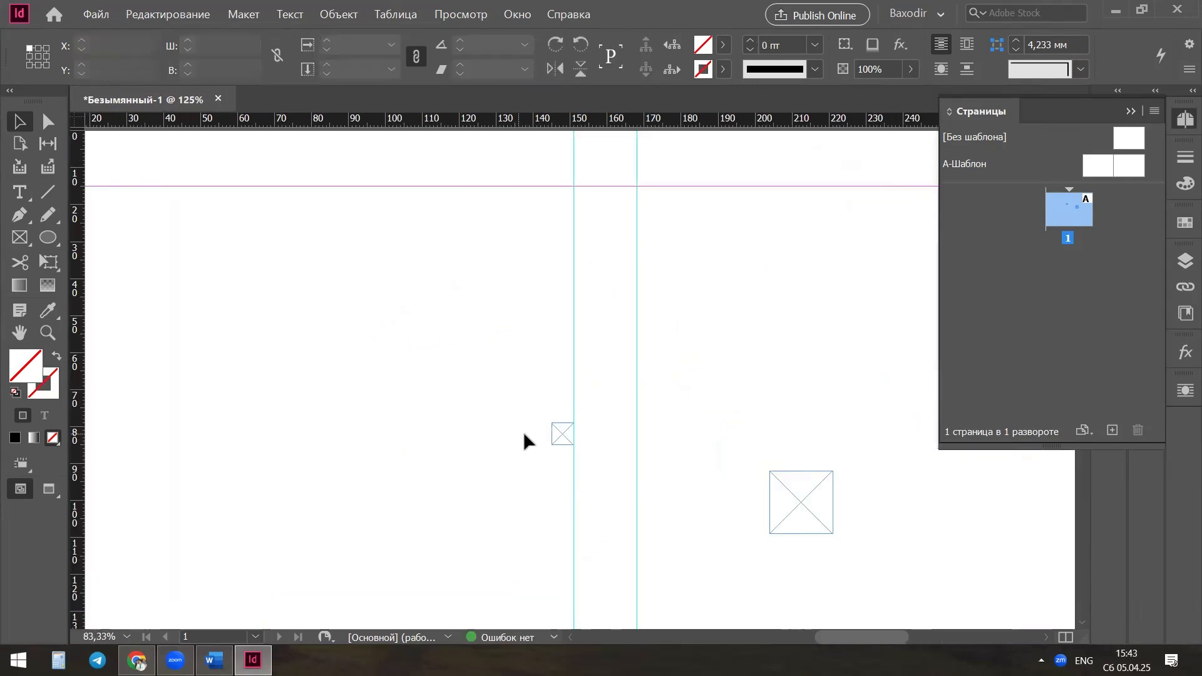
mouse_move(554, 430)
mouse_down()
mouse_move(539, 461)
mouse_move(558, 473)
mouse_up()
Step: Add a vertical guide on the 6 mm frame's left edge and move the frame against the right spine guide at X 168 mm
drag(495, 542, 466, 394)
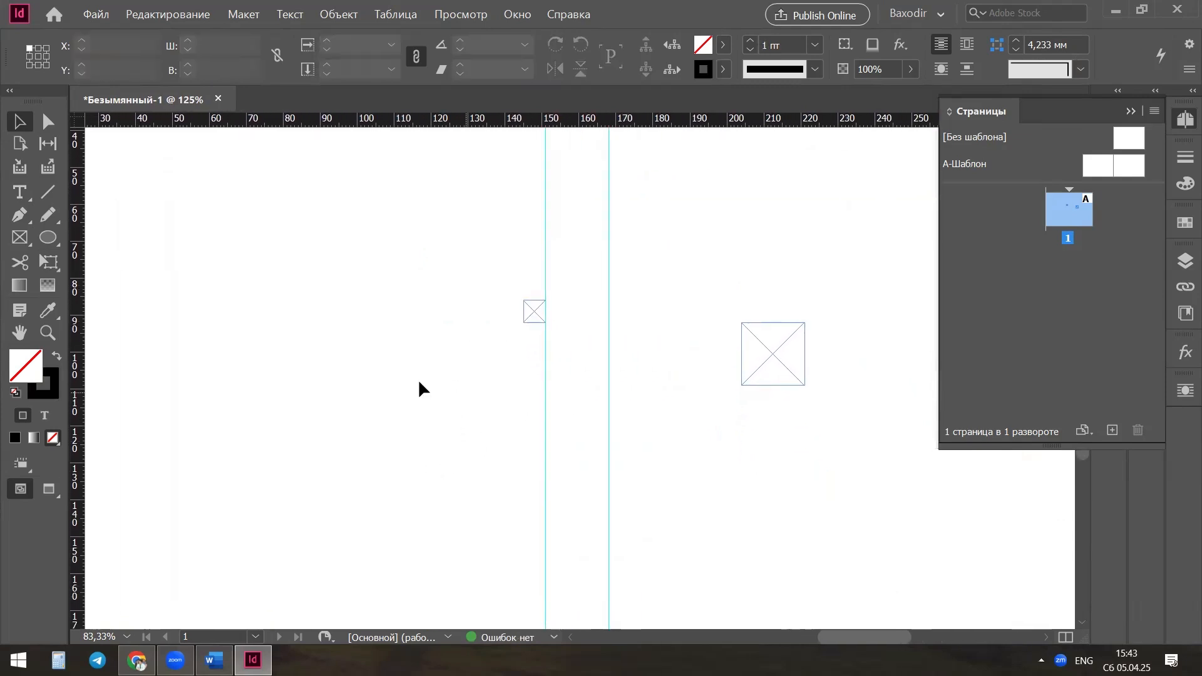
drag(78, 339, 619, 325)
click(486, 357)
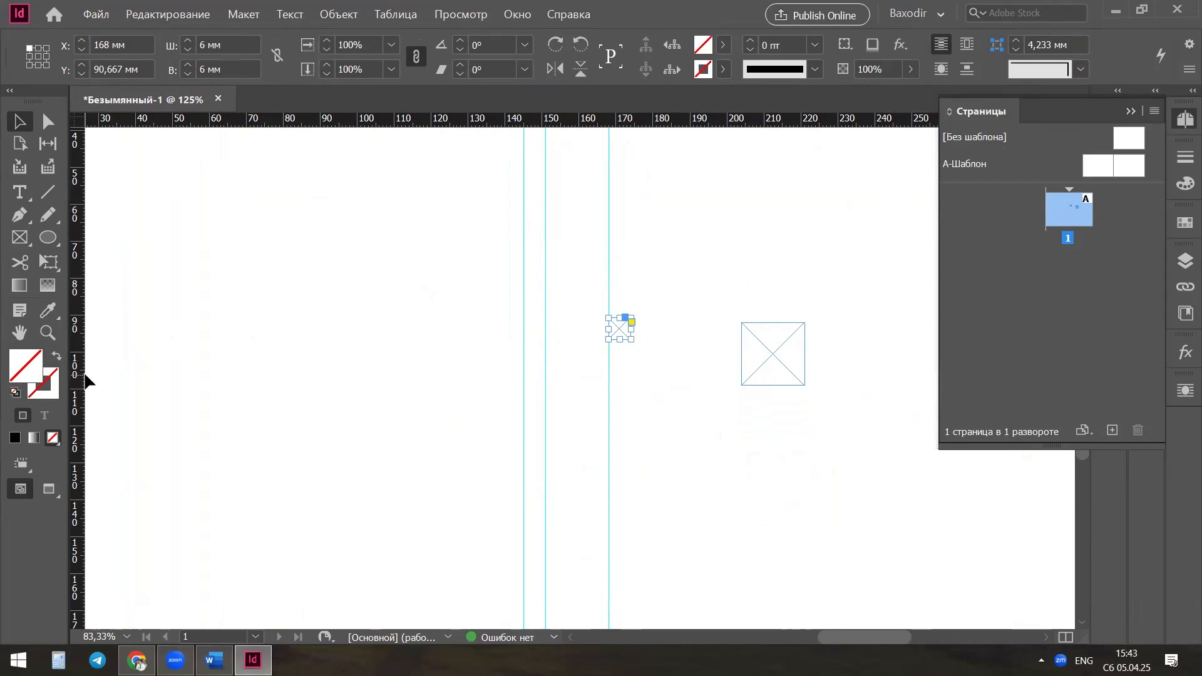
Step: Add a vertical guide on the 6 mm frame's right edge and delete that frame
drag(85, 375, 190, 376)
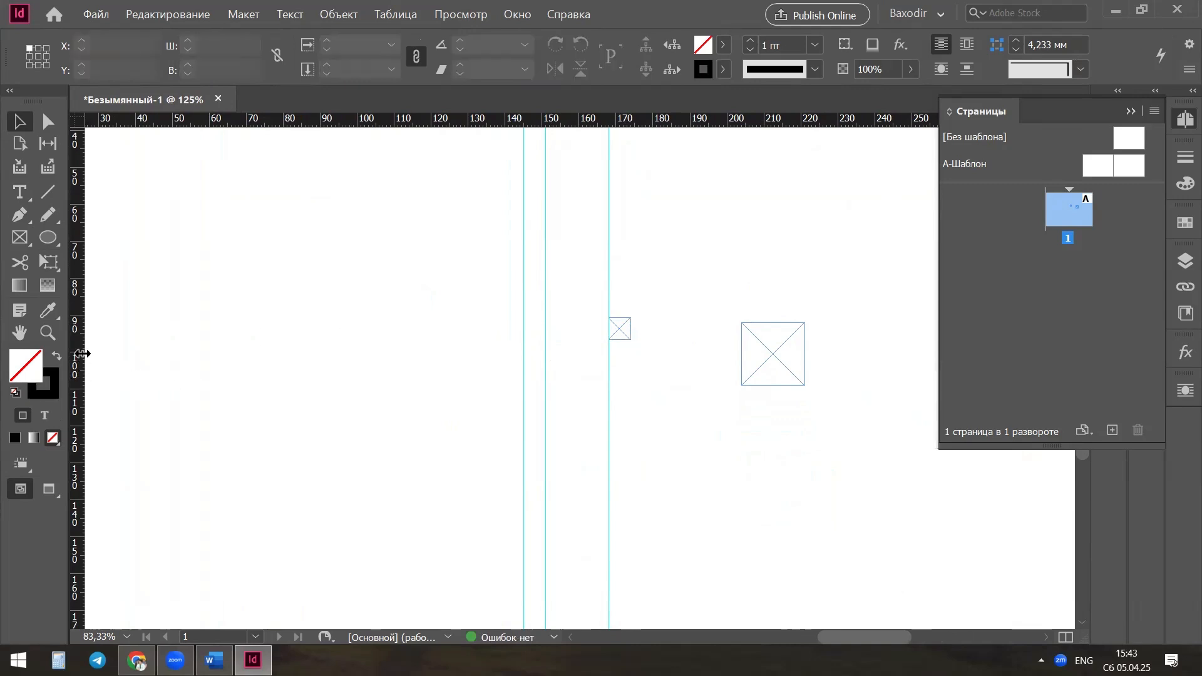
drag(82, 354, 630, 374)
click(619, 336)
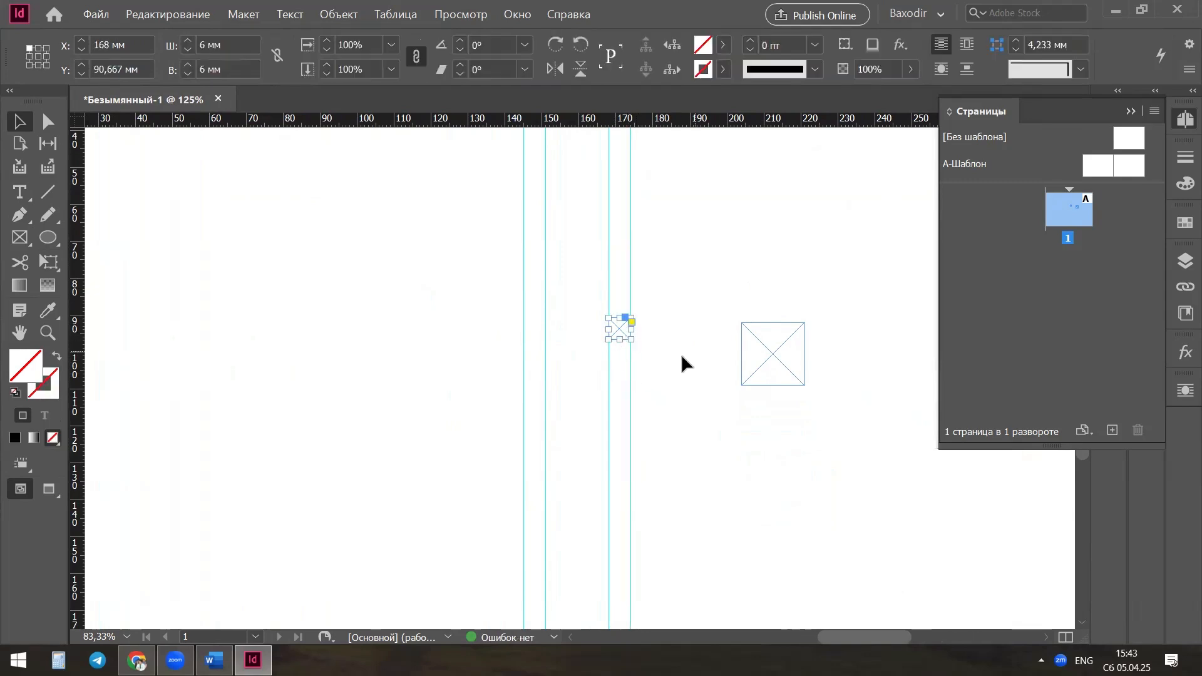
key(Delete)
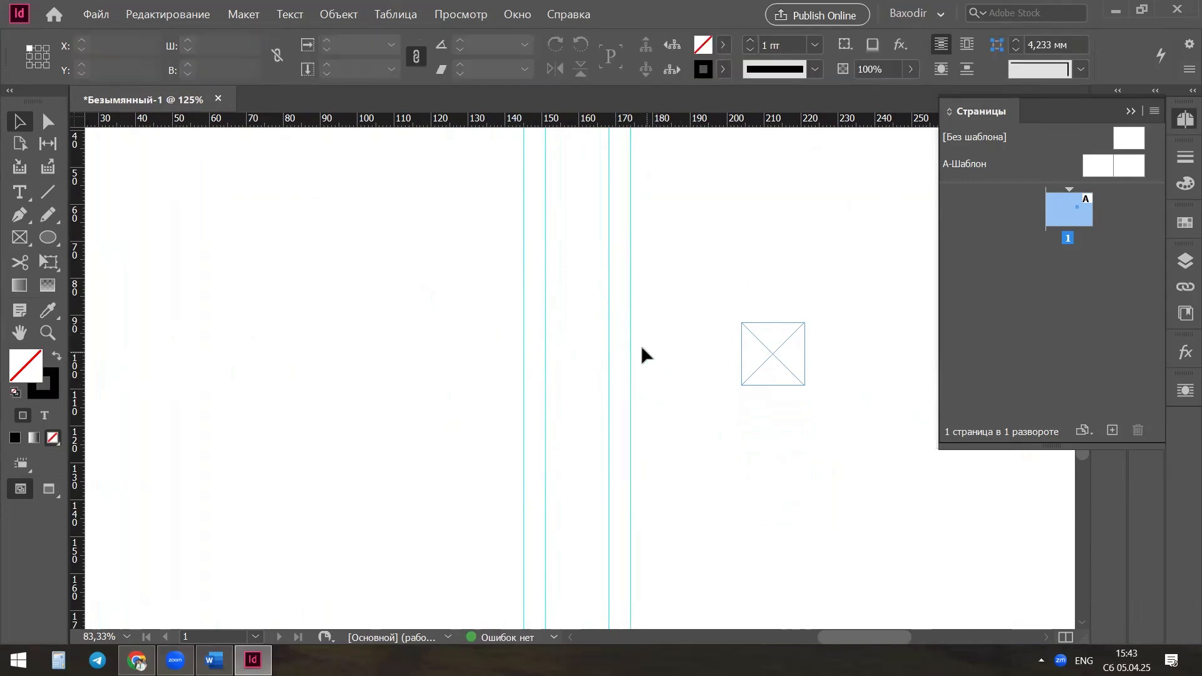
scroll(618, 400, down, 1)
scroll(618, 401, down, 1)
scroll(556, 360, up, 2)
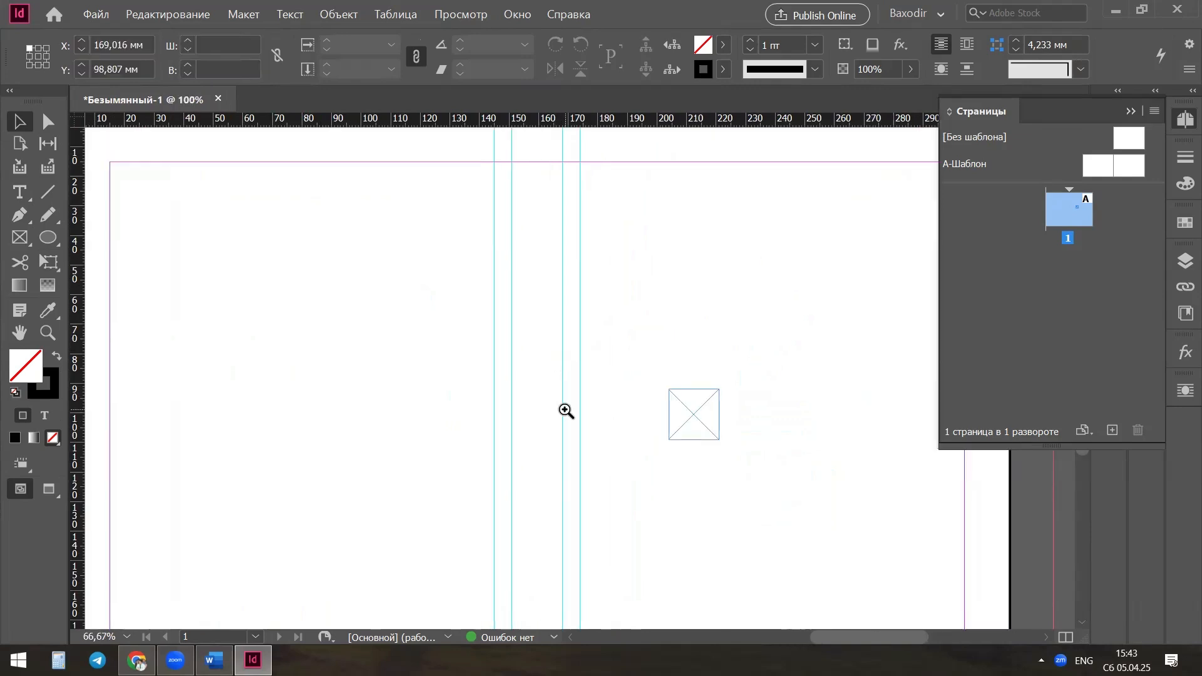
scroll(651, 367, down, 2)
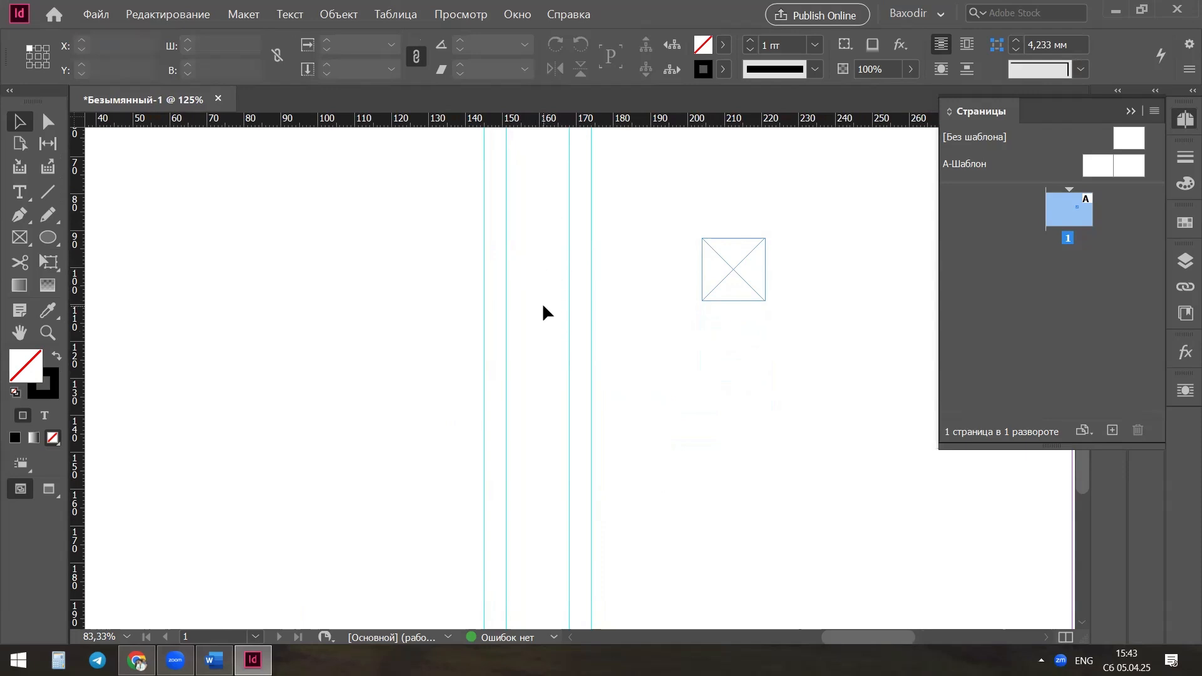
scroll(544, 307, up, 3)
scroll(597, 368, down, 2)
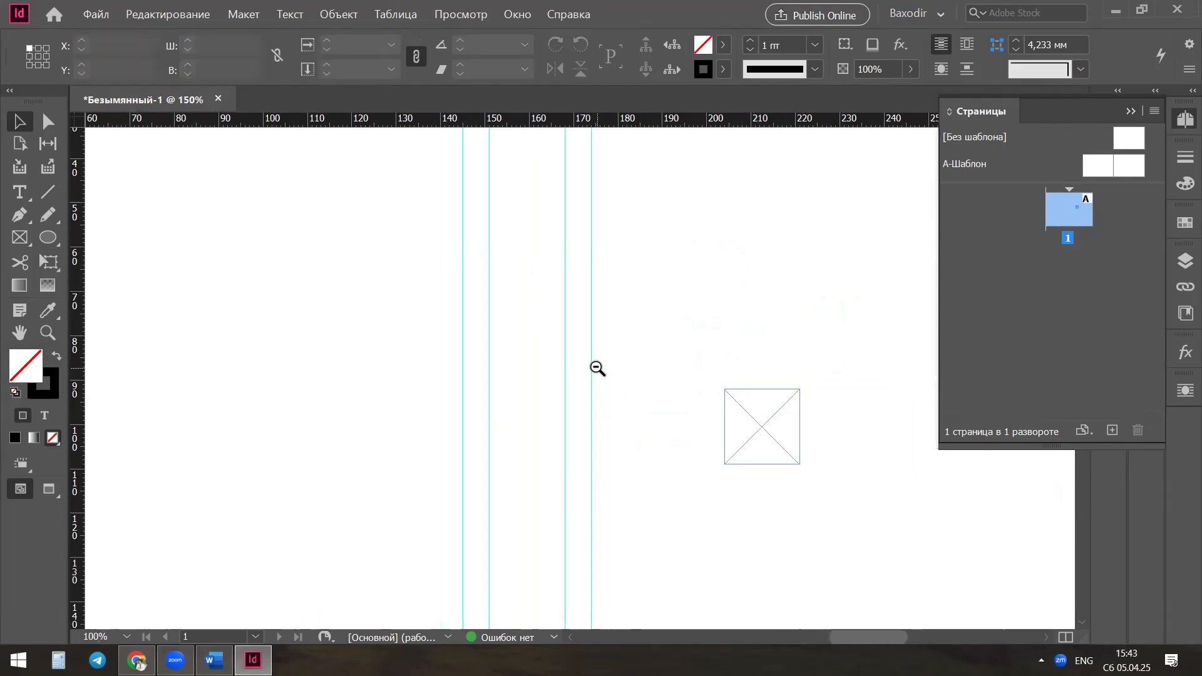
scroll(597, 369, down, 1)
scroll(615, 480, down, 1)
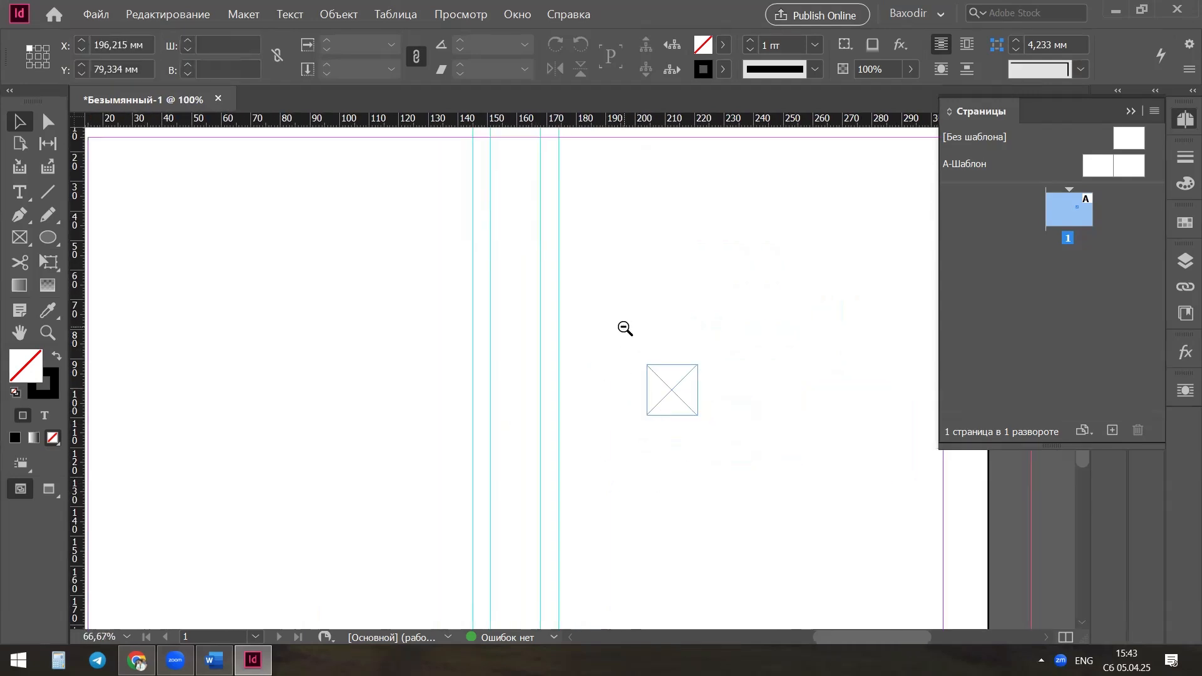
Step: Select the 17 mm frame in the page area right of the spine guides and resize it to 15 × 15 mm
ctrl+alt+click(625, 328)
ctrl+click(611, 374)
drag(587, 452, 579, 384)
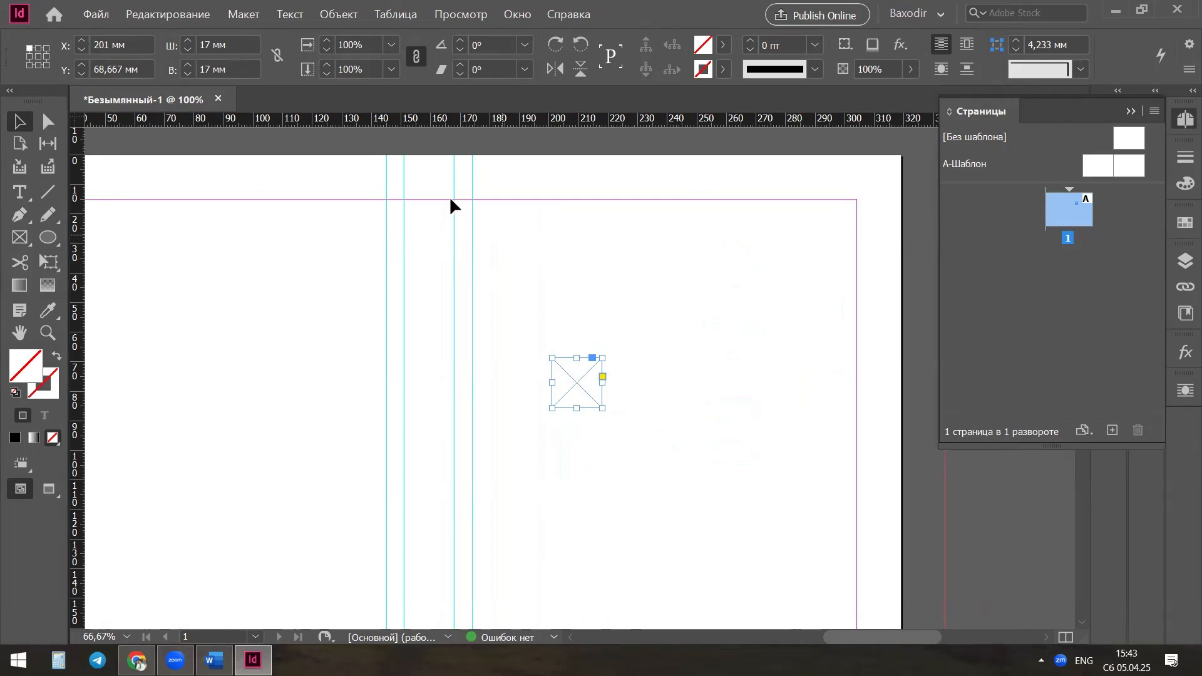
click(237, 41)
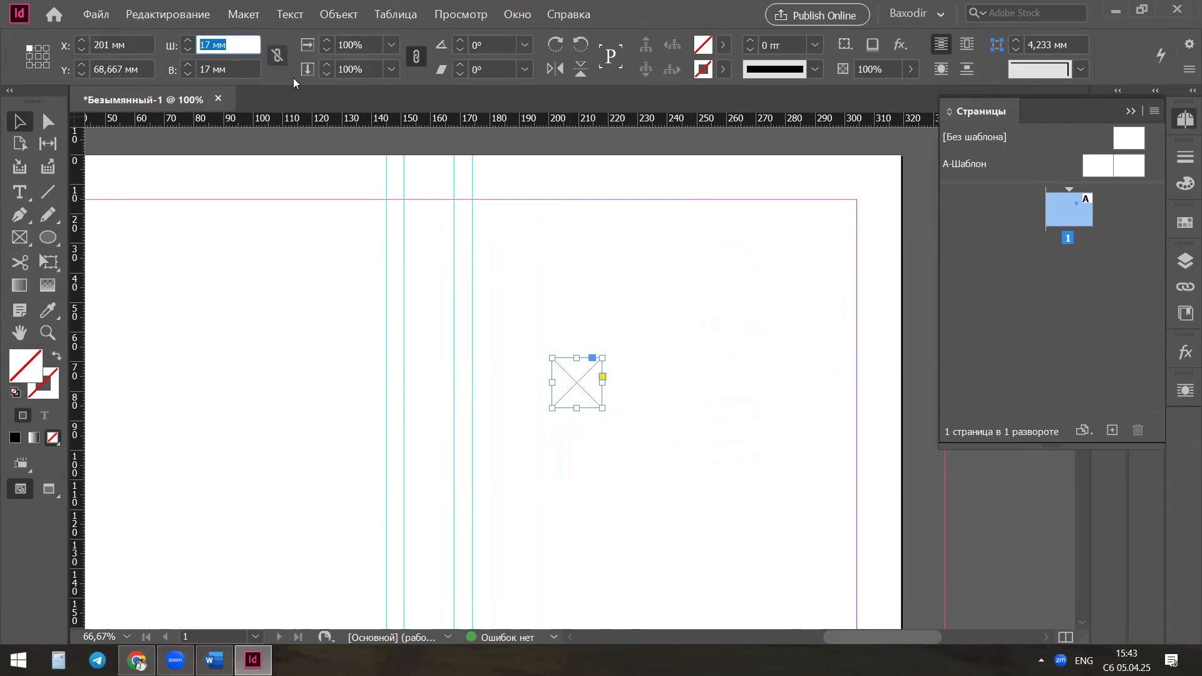
text(15)
key(Tab)
text(15)
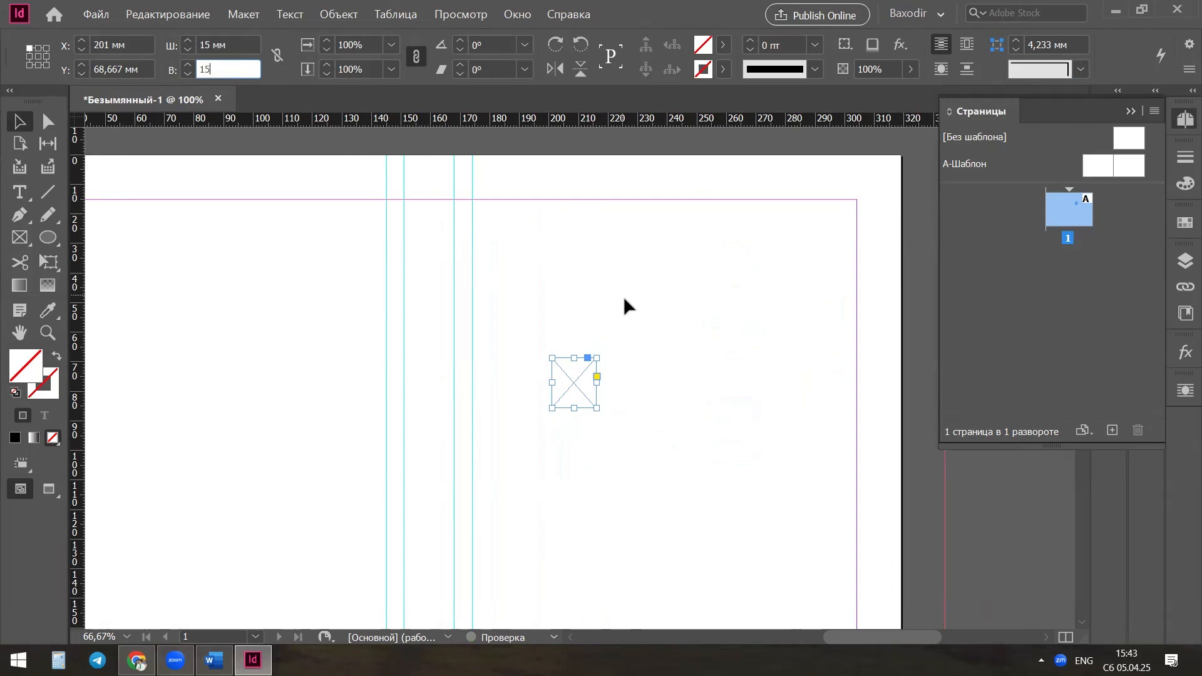
click(607, 285)
Step: Use the 15 mm frame as a spacer to add vertical guides 15 mm outside the left and right hinge guides, and delete the frame
drag(595, 383, 517, 380)
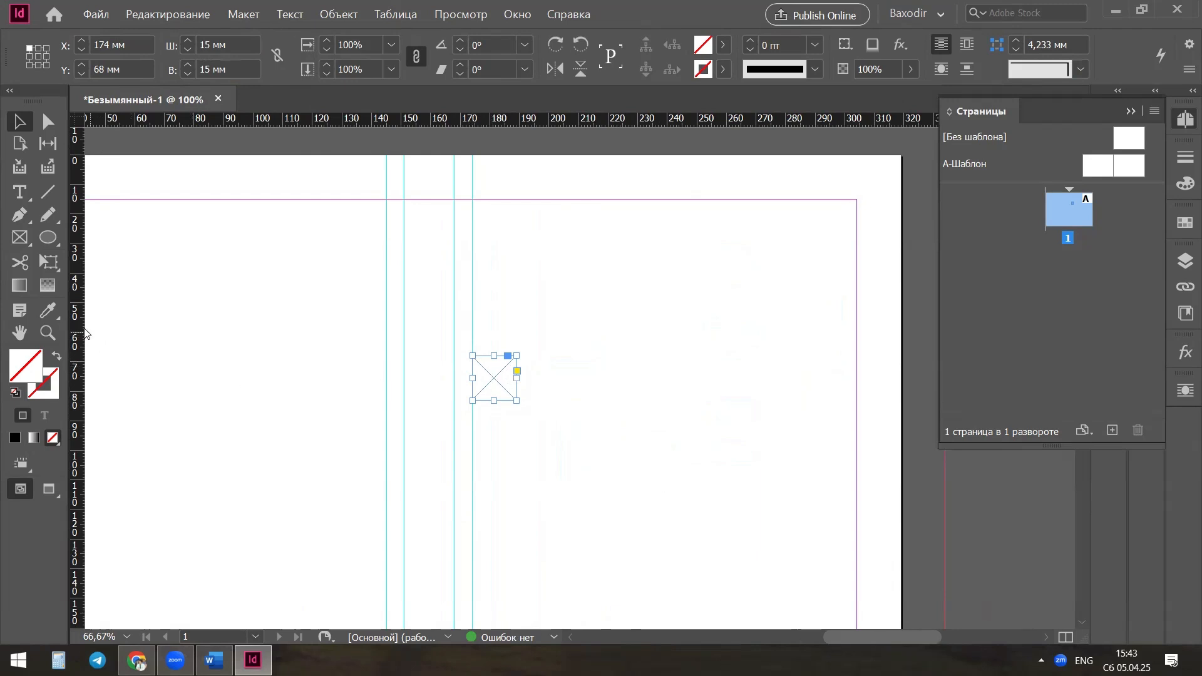
drag(82, 316, 365, 380)
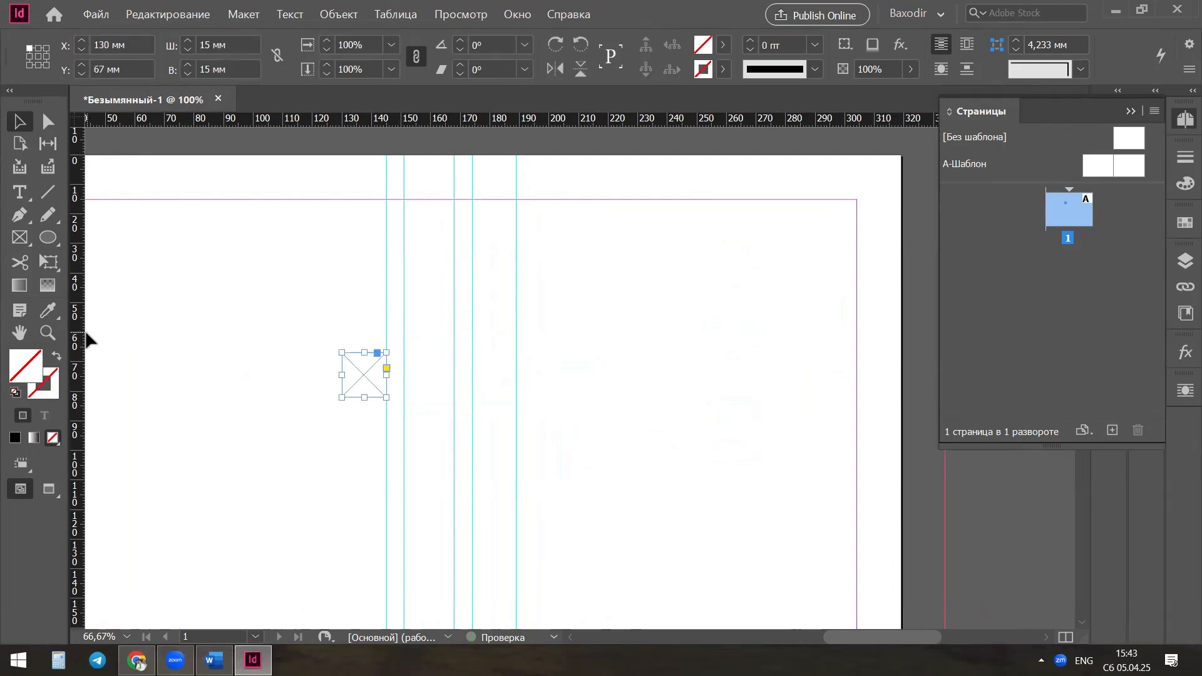
drag(85, 333, 222, 410)
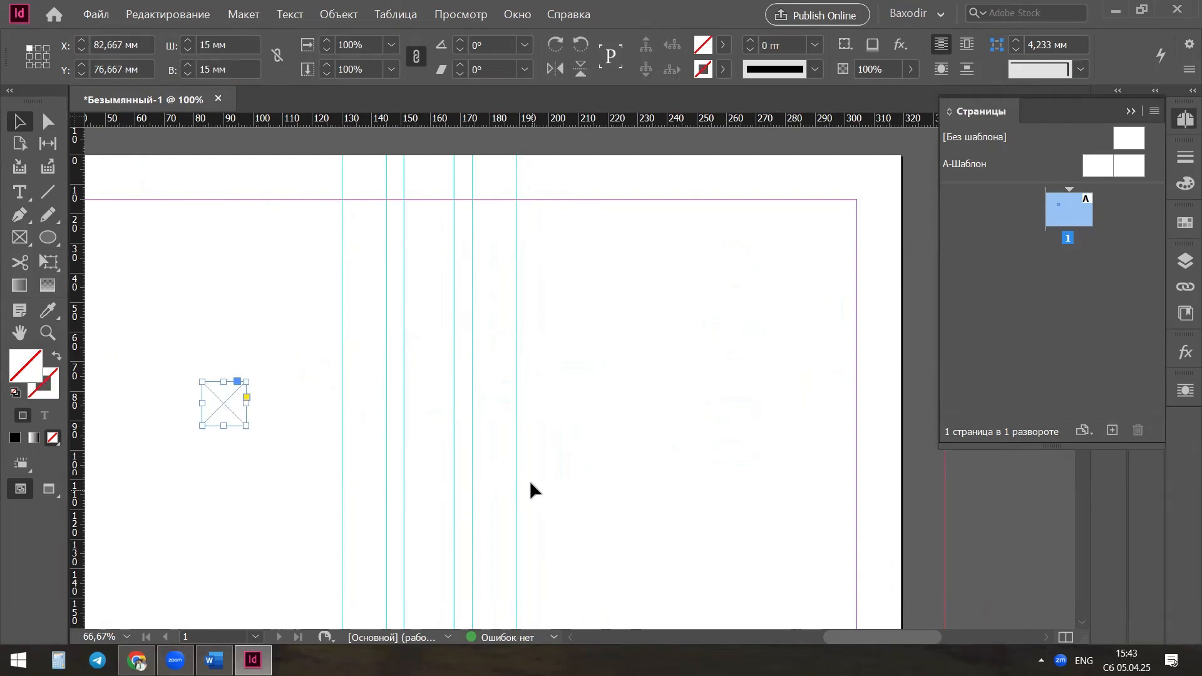
key(Delete)
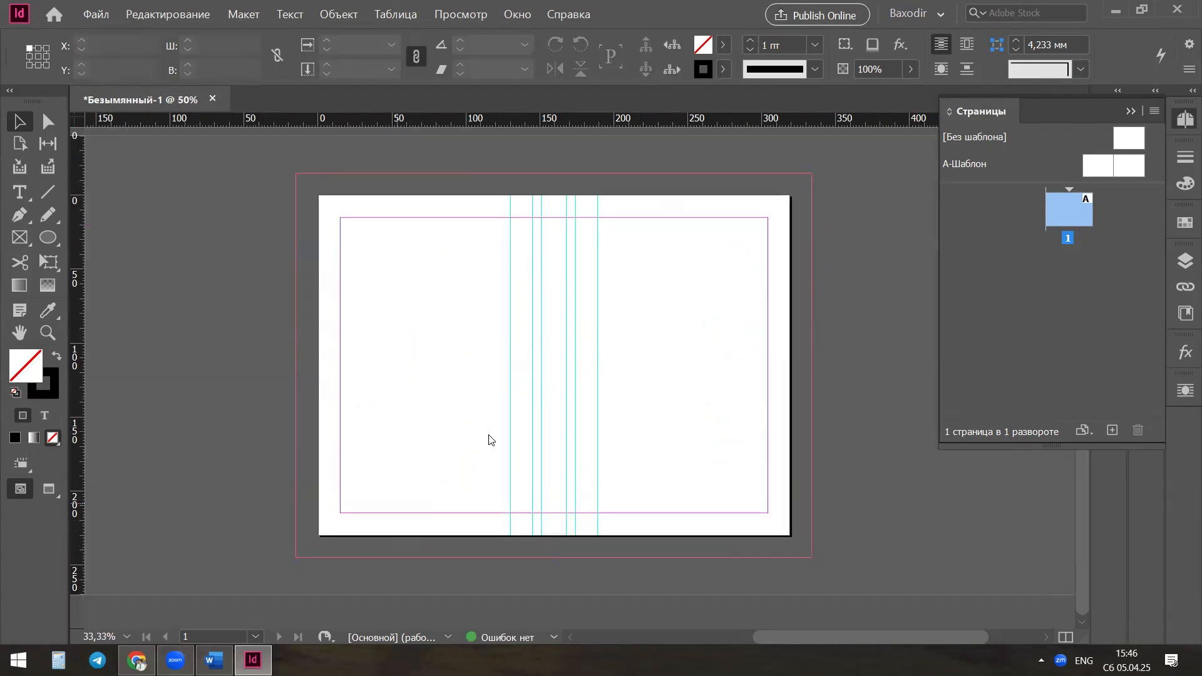
Step: Switch to Chrome to view the hardcover diagram, return to InDesign and examine the spine, hinge and outer guides across the cover page
click(136, 660)
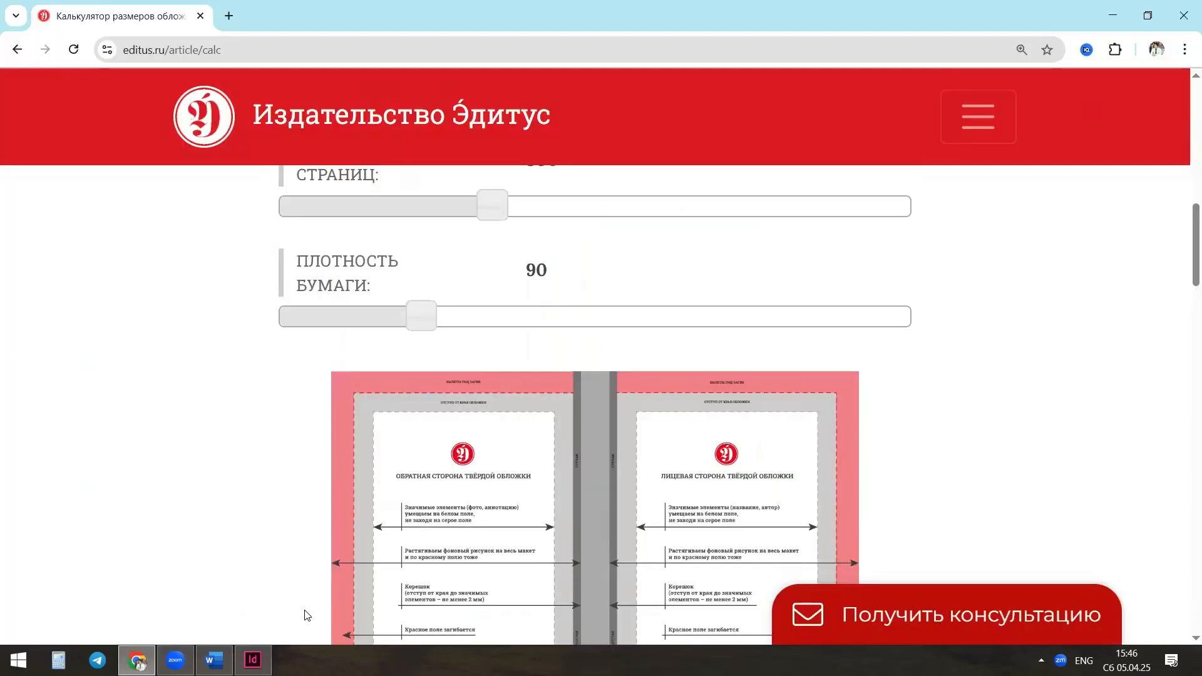
key(alt+Tab)
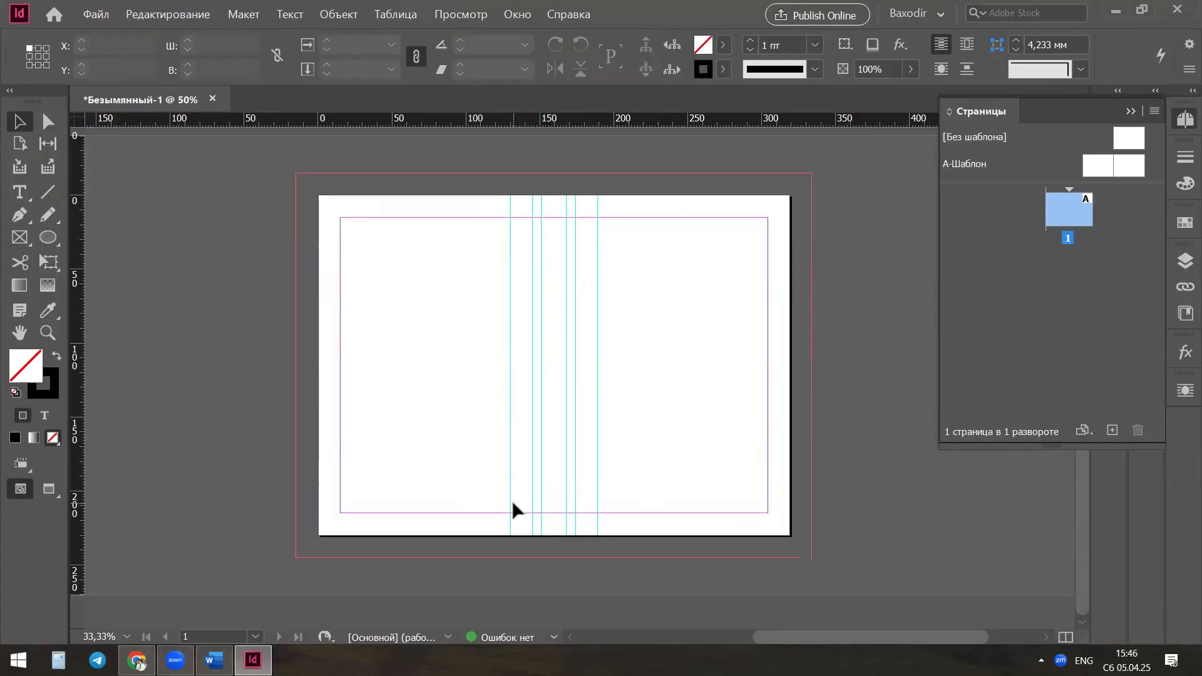
ctrl+click(551, 393)
drag(707, 342, 705, 457)
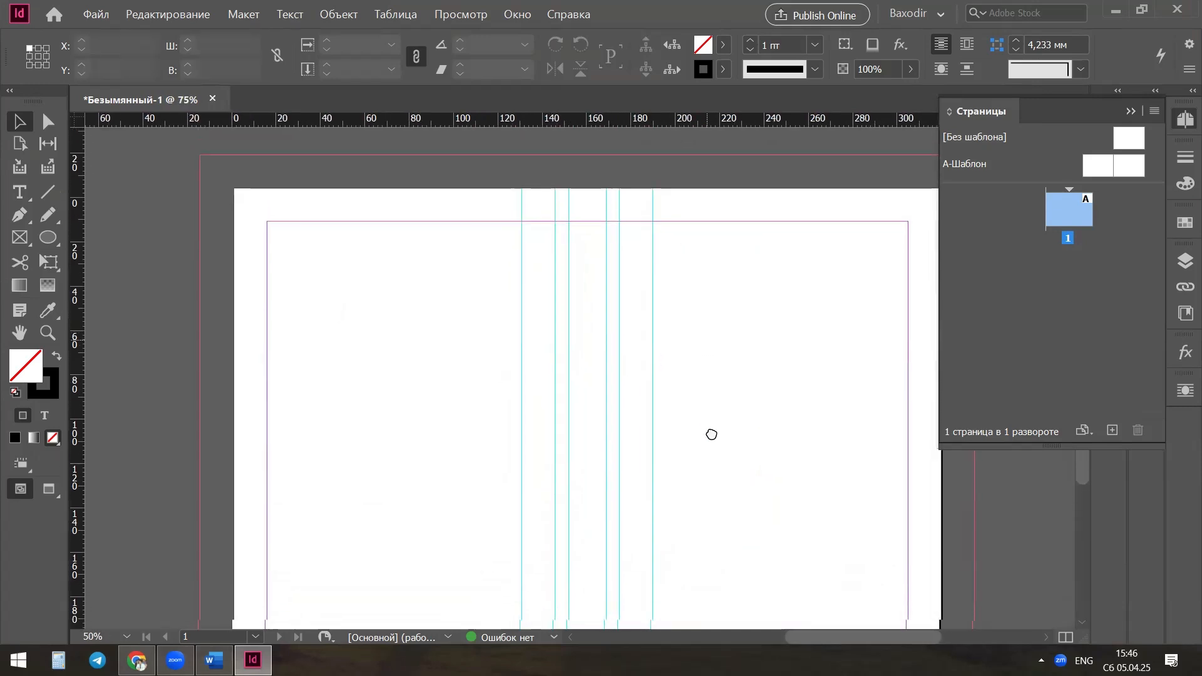
drag(736, 409, 731, 377)
ctrl+alt+click(626, 379)
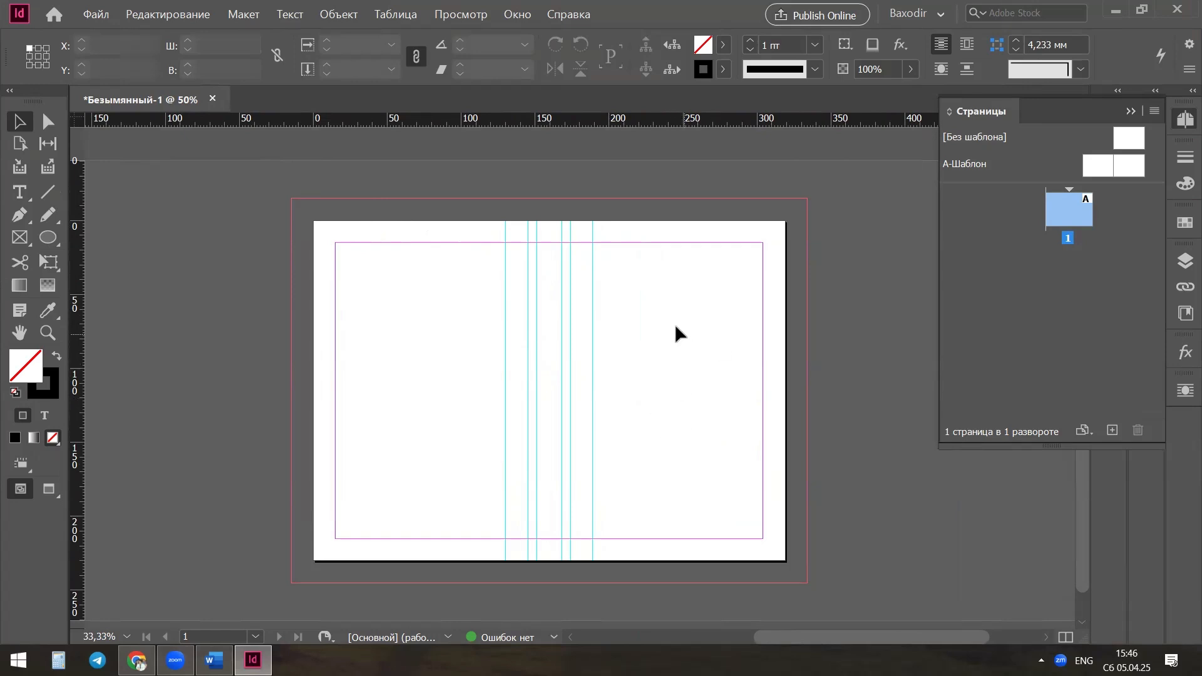
ctrl+click(417, 419)
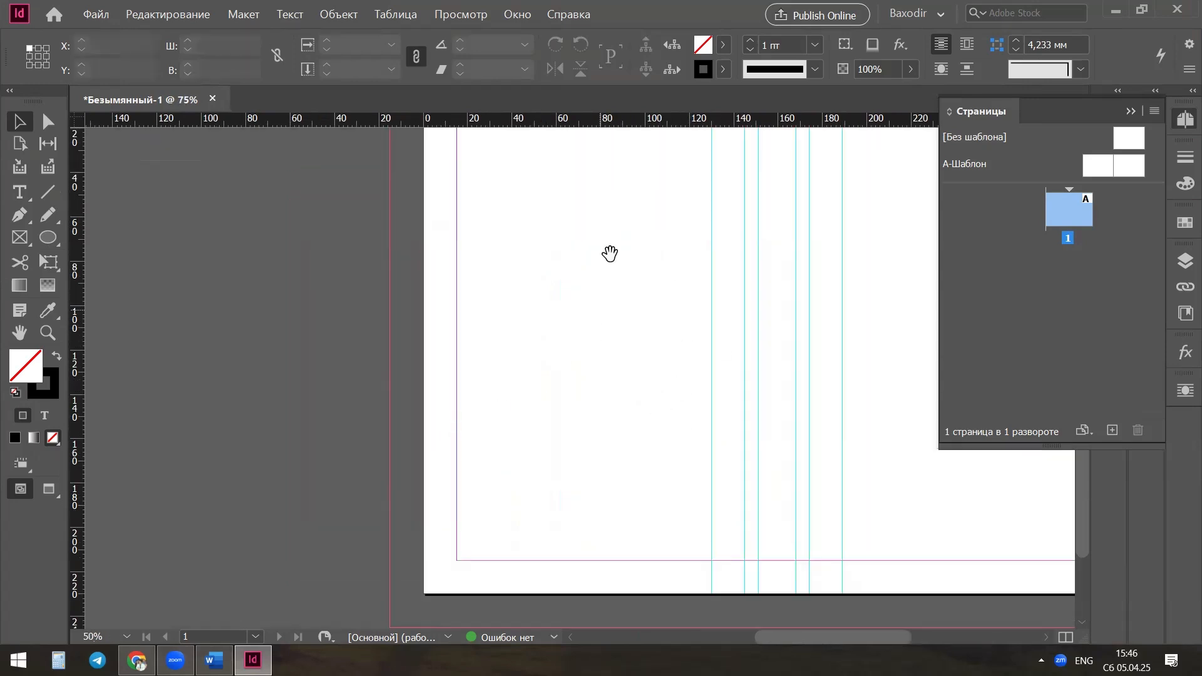
drag(687, 388, 572, 466)
drag(791, 392, 614, 370)
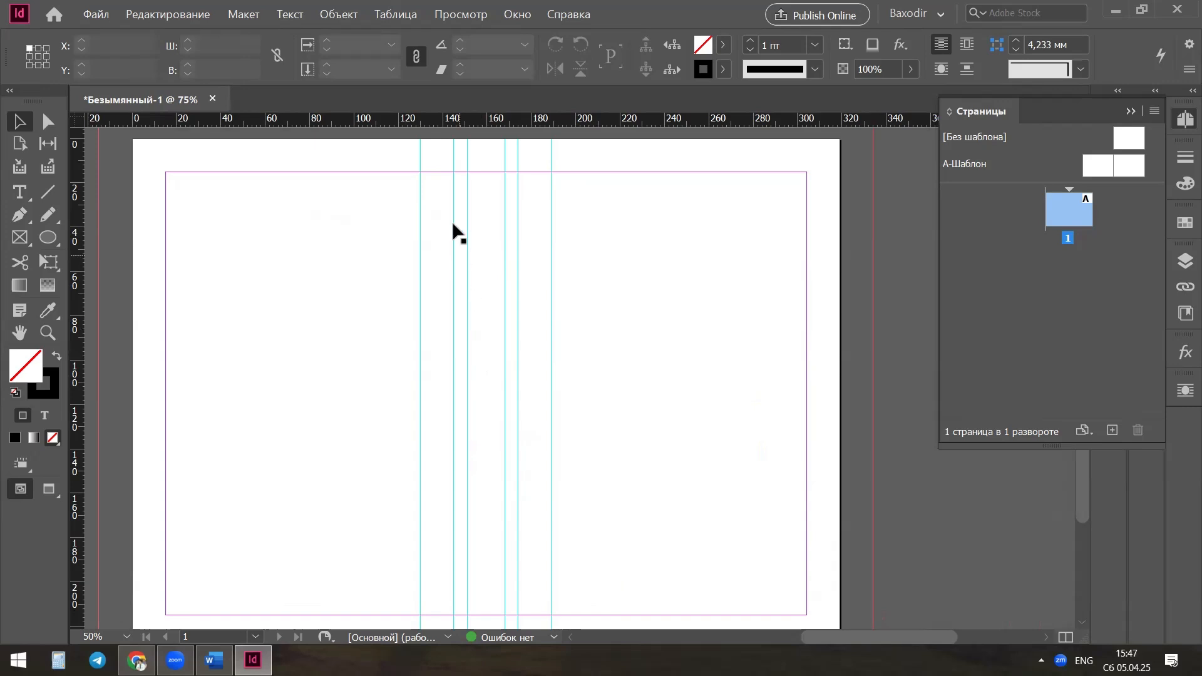
mouse_move(539, 467)
mouse_down()
mouse_move(530, 421)
mouse_move(535, 459)
mouse_up()
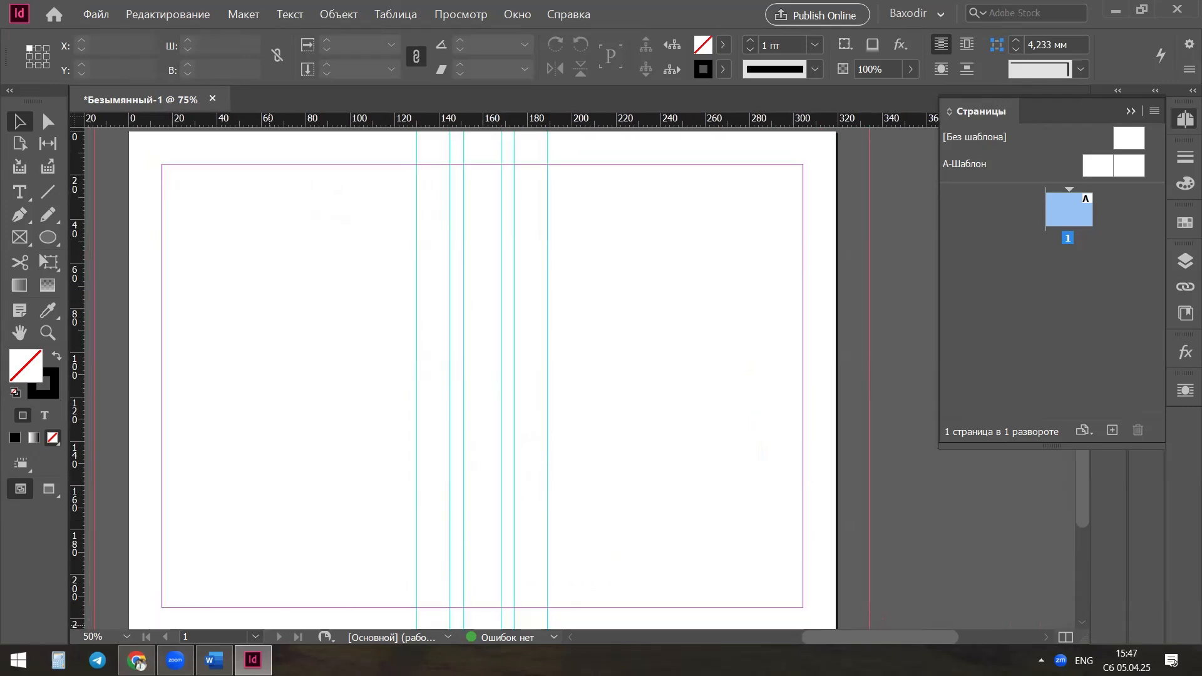
Step: Review the frame and guide instructions in the Word lesson notes, and switch to Chrome to examine the hardcover diagram on the calculator page
click(214, 661)
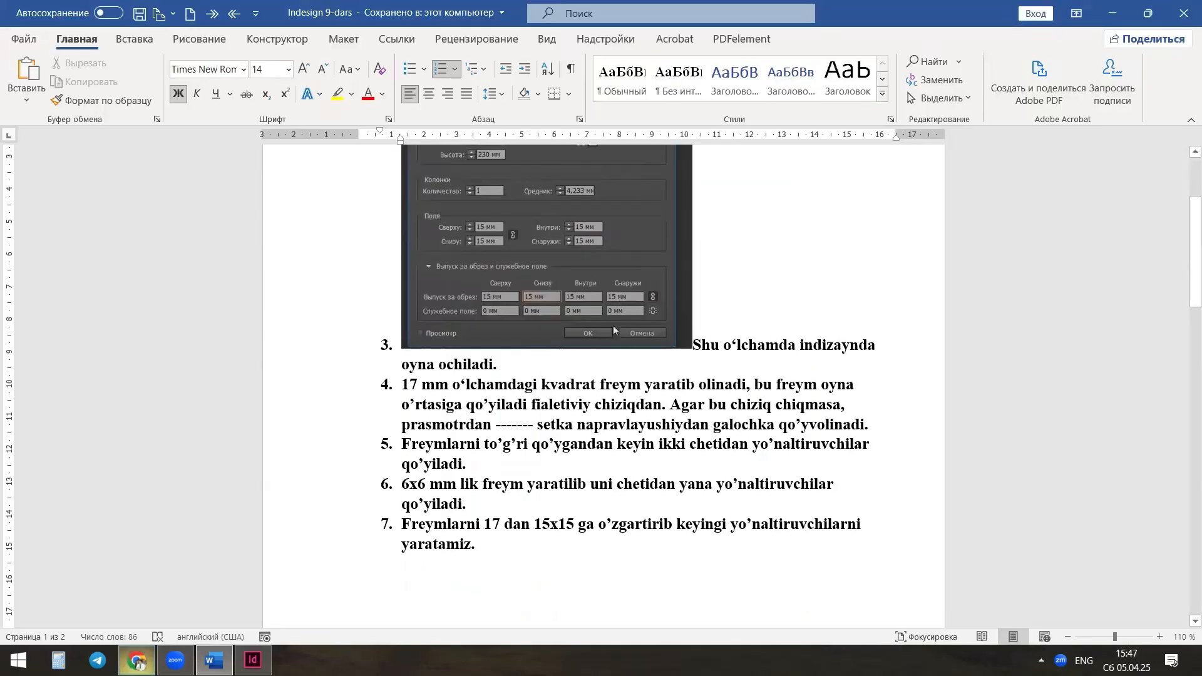
key(alt+Tab)
scroll(783, 424, down, 20)
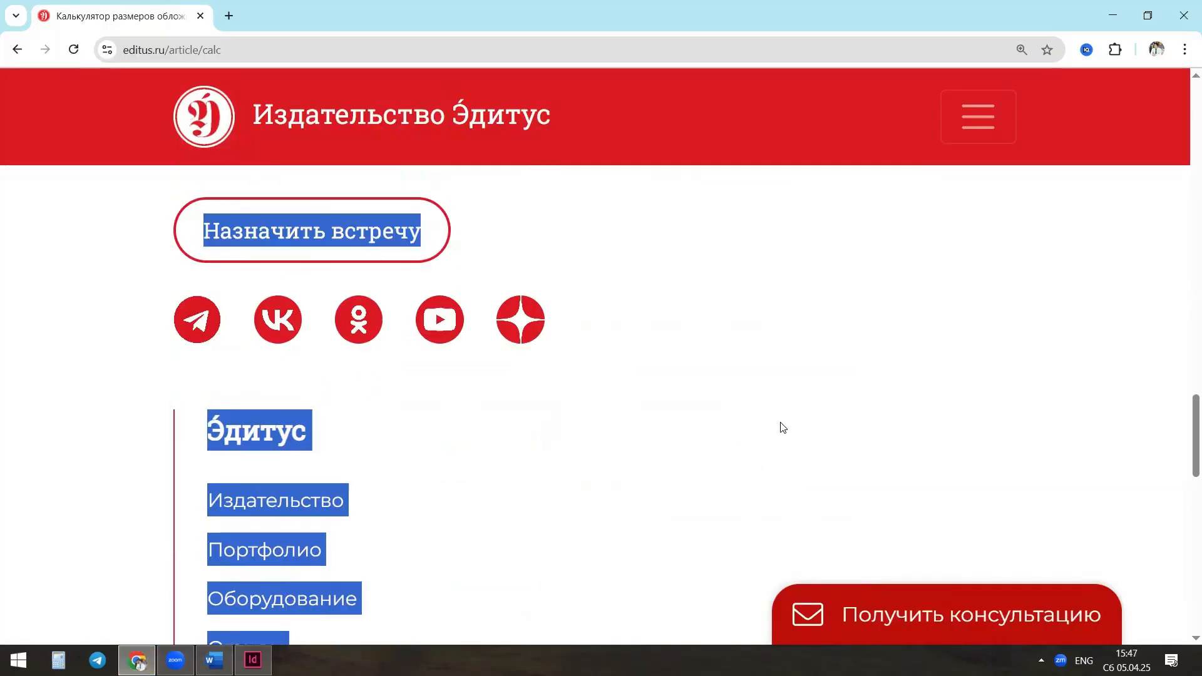
scroll(783, 428, up, 18)
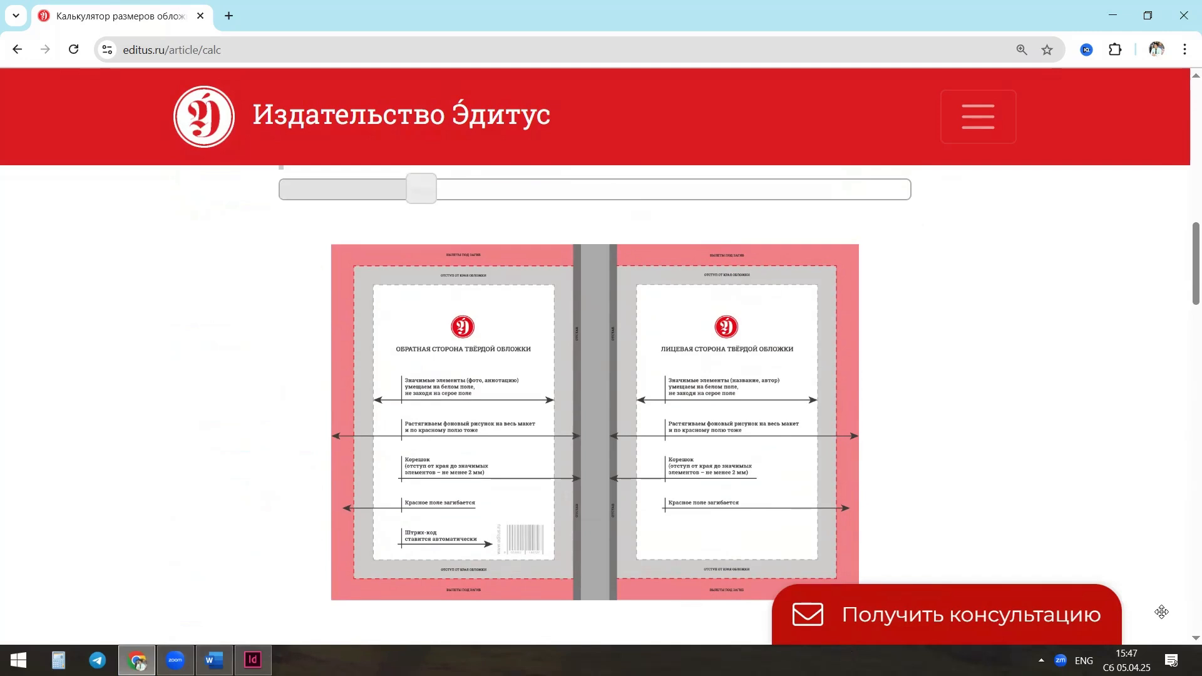
click(1041, 661)
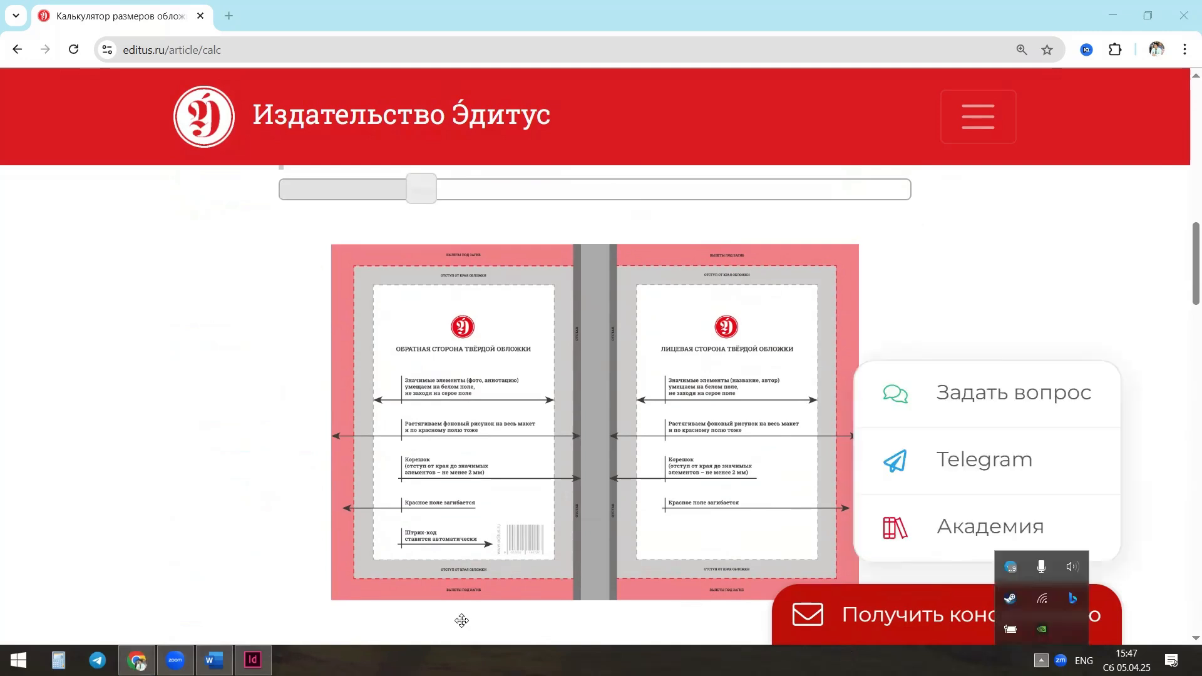